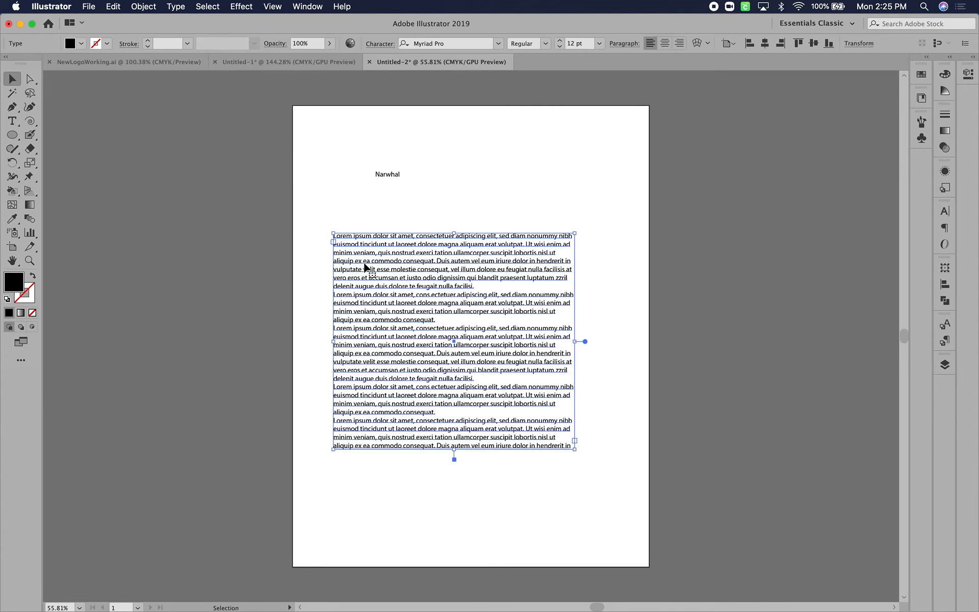
Enlarge the "Narwhal" text to about 47 pt and position it above the paragraph block
left_click(387, 175)
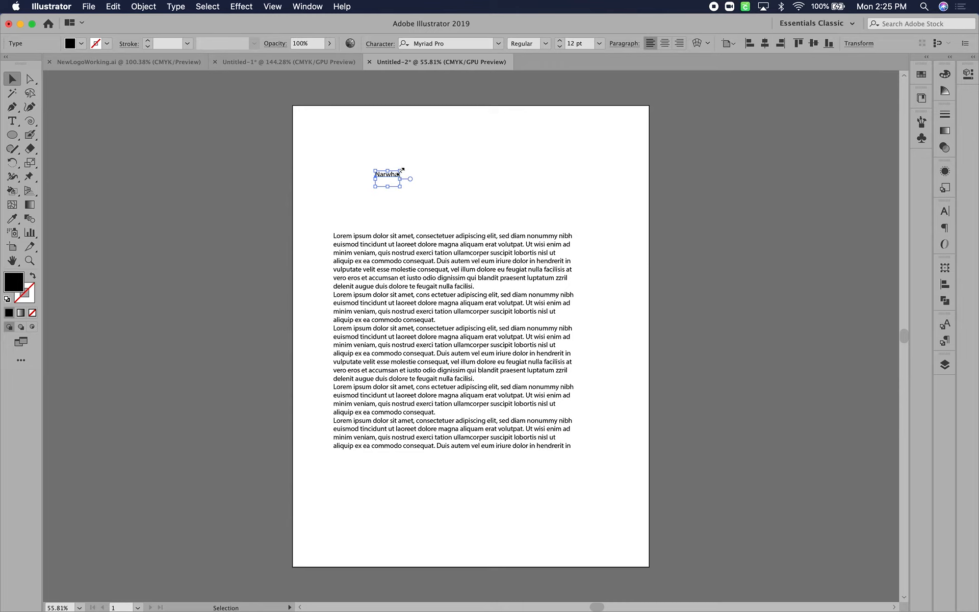
left_click_drag(401, 170, 600, 127)
left_click_drag(418, 140, 396, 171)
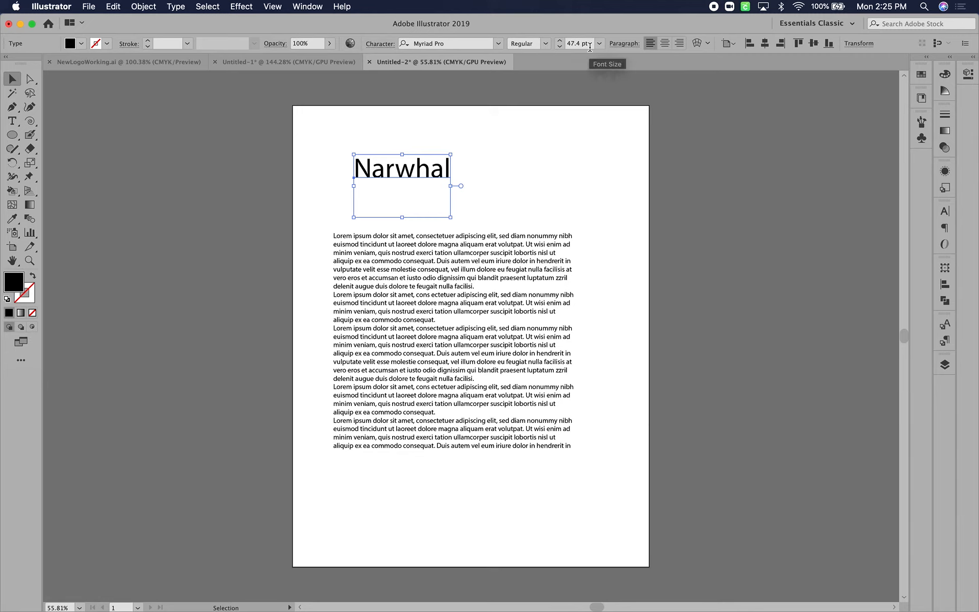
Examine the character settings in the Properties panel for the "Narwhal" title, and close the panel again
left_click(973, 76)
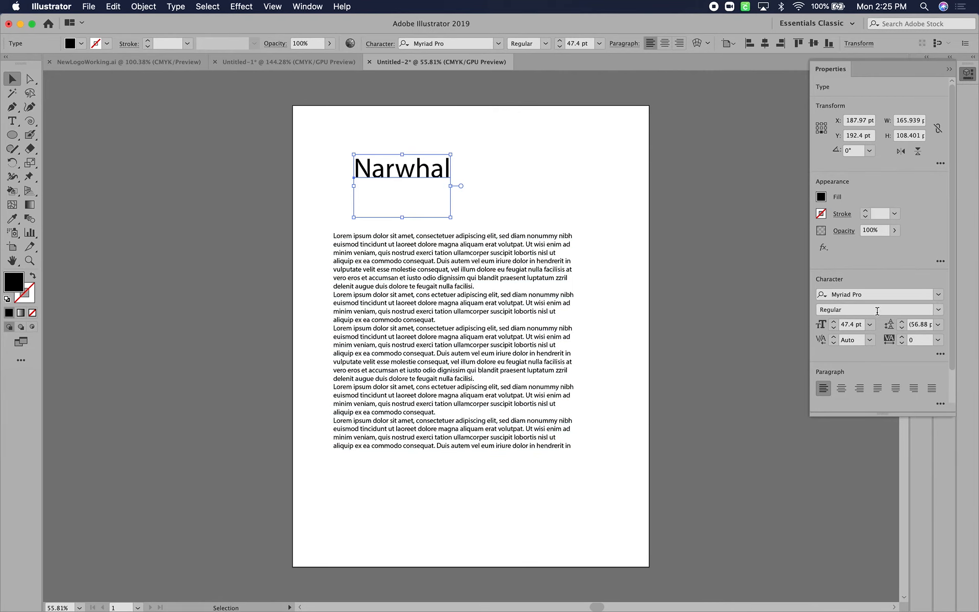
left_click(706, 219)
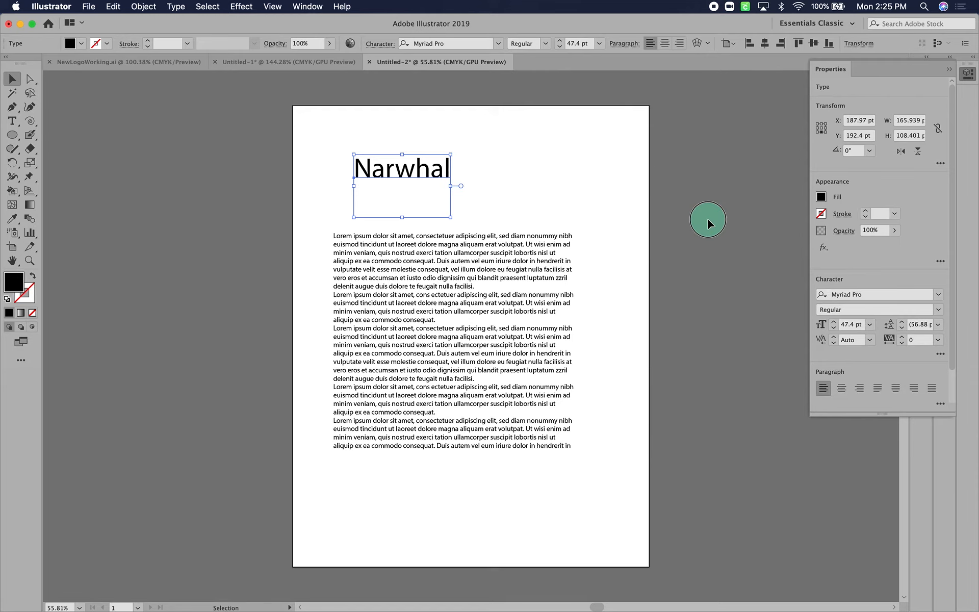
left_click(944, 70)
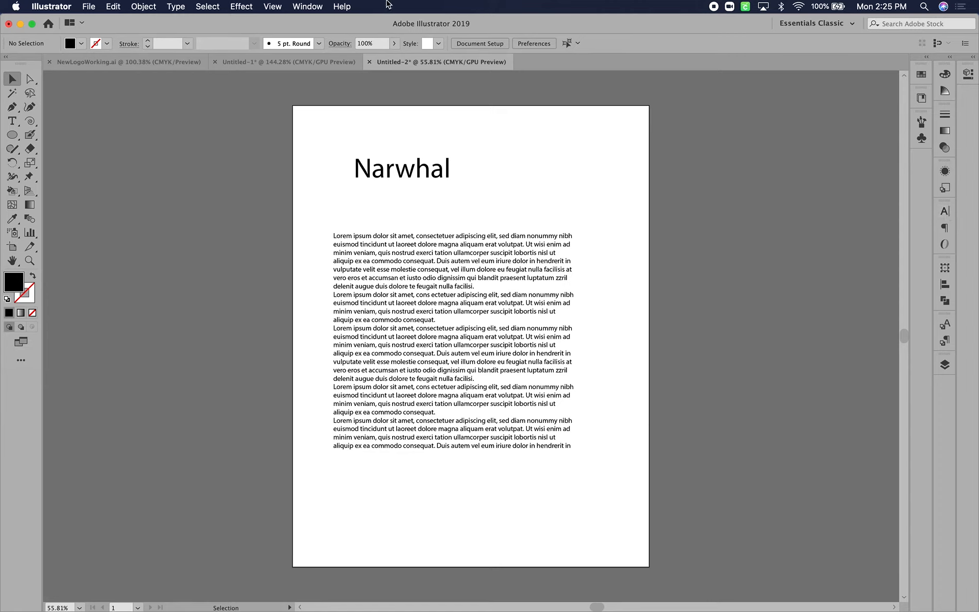
Show the Character panel, detach it as a floating panel, and collapse the remaining Paragraph and OpenType group
left_click(314, 7)
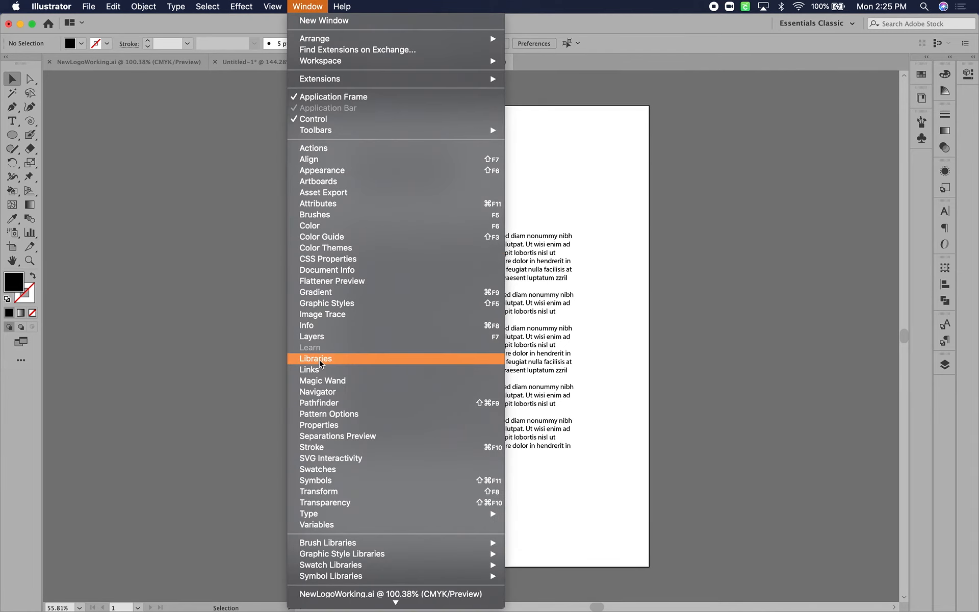
mouse_move(324, 519)
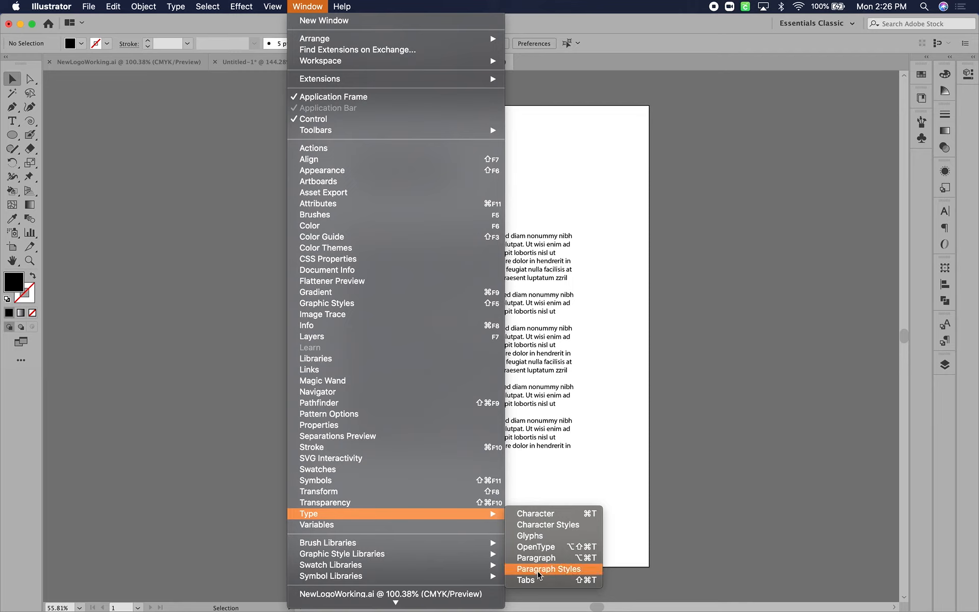
left_click(531, 516)
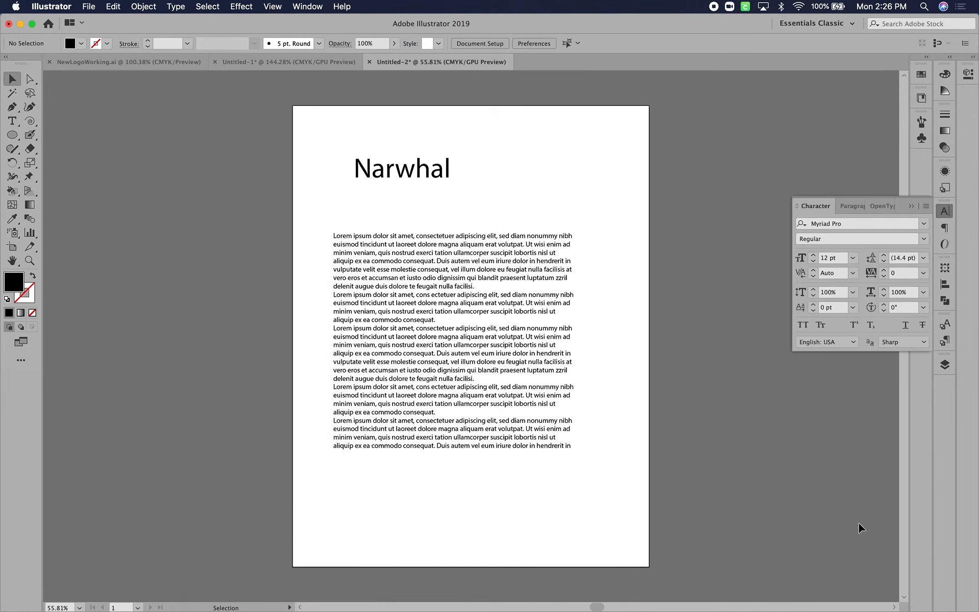
left_click_drag(819, 206, 633, 178)
left_click(862, 206)
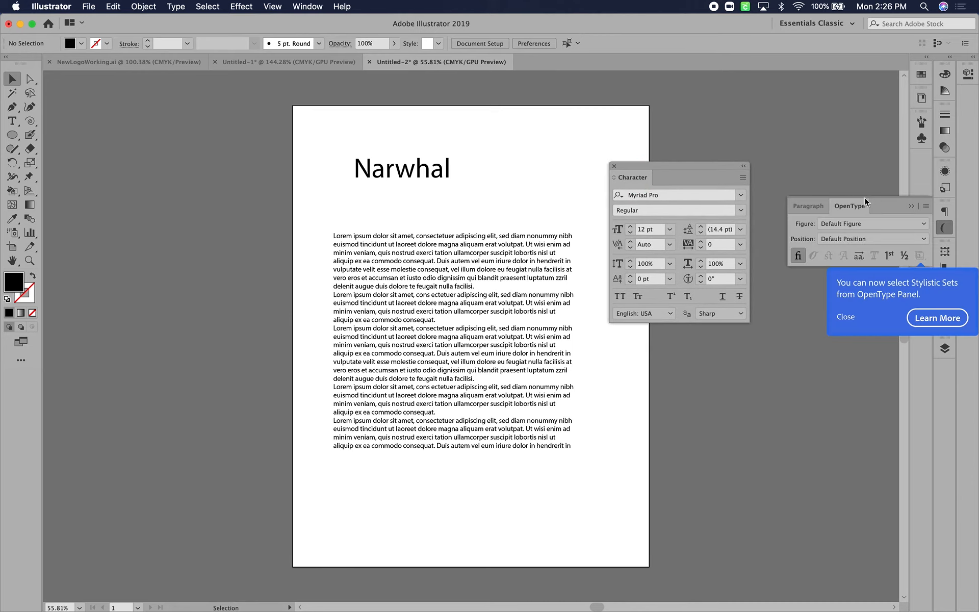
left_click(912, 206)
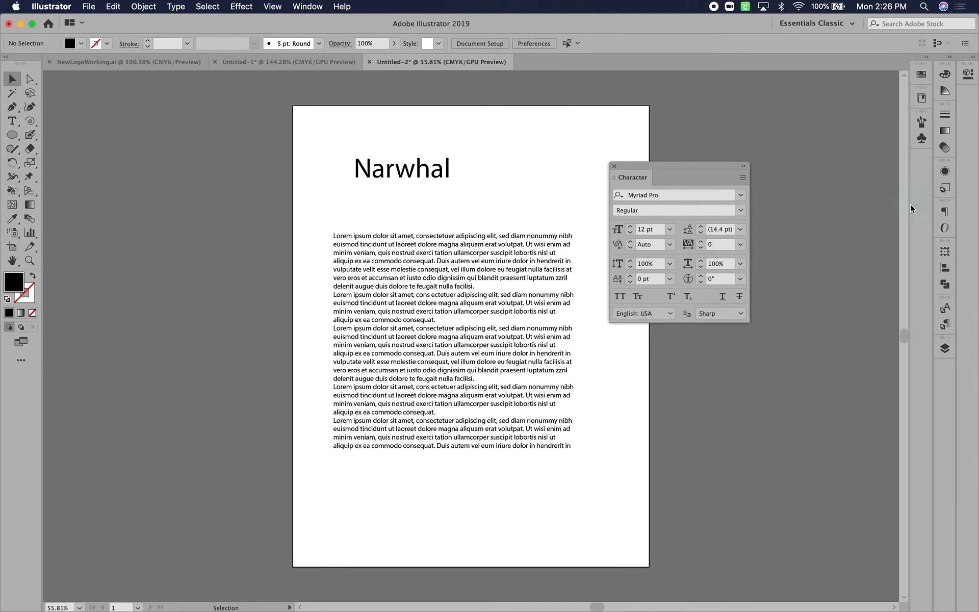
Toggle the Character panel's extra options off and back on, and move the panel clear of the artboard
left_click(743, 178)
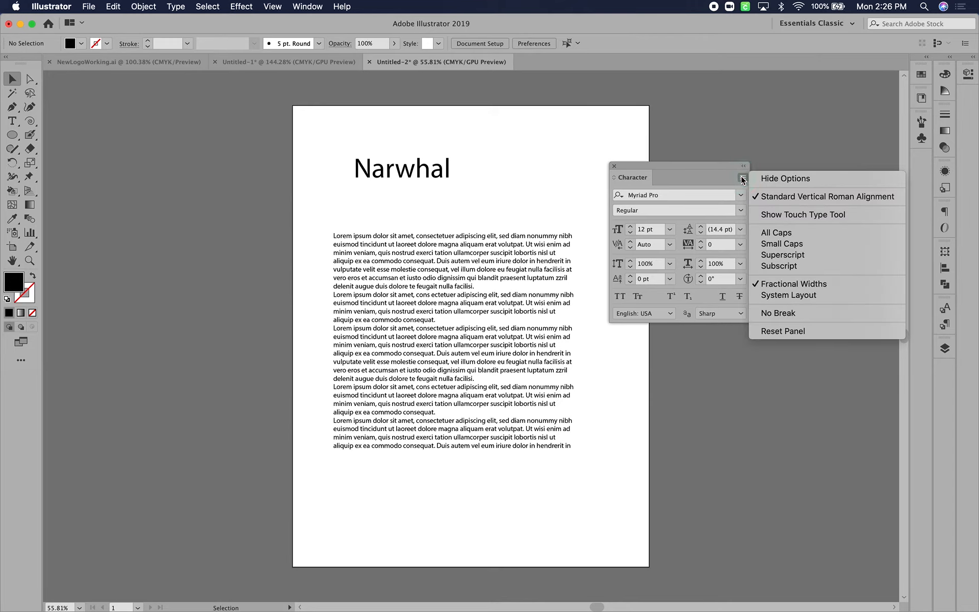
left_click(776, 180)
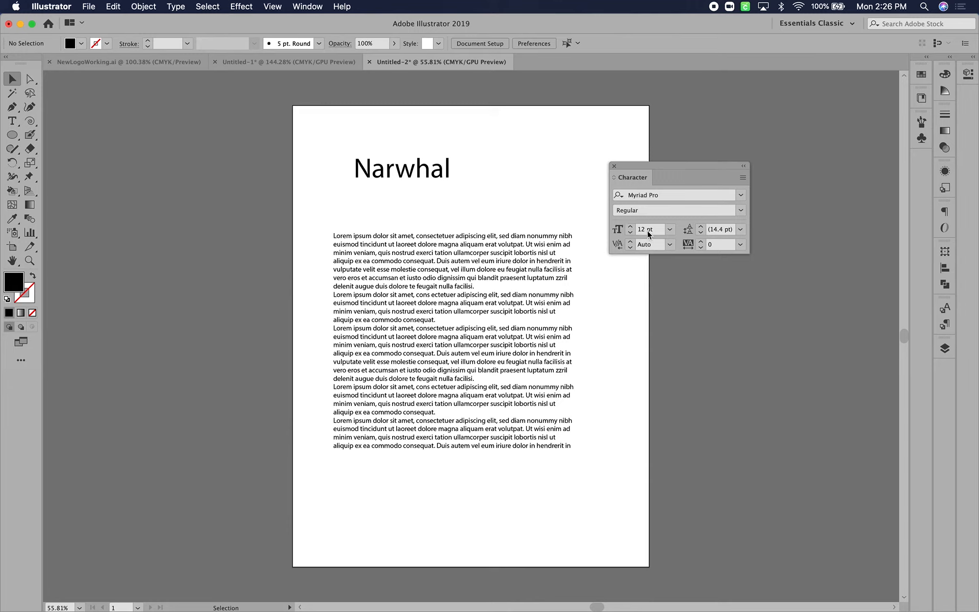
left_click(743, 180)
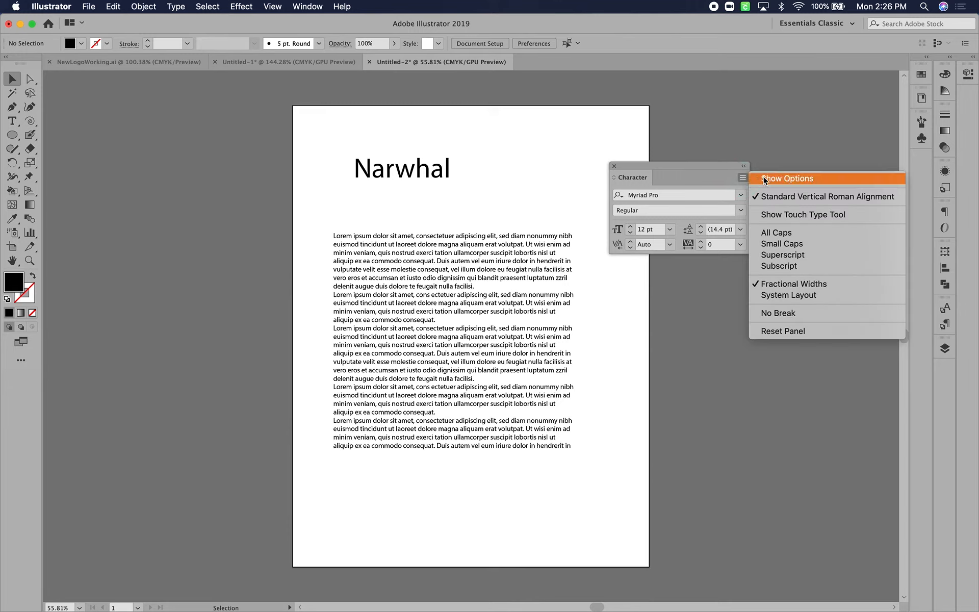
left_click(767, 179)
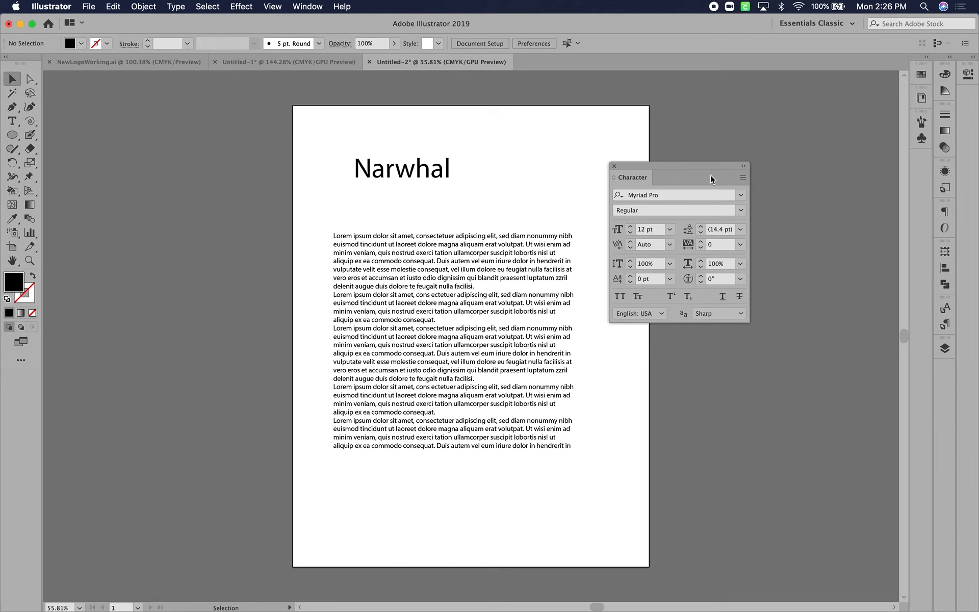
left_click_drag(696, 165, 761, 117)
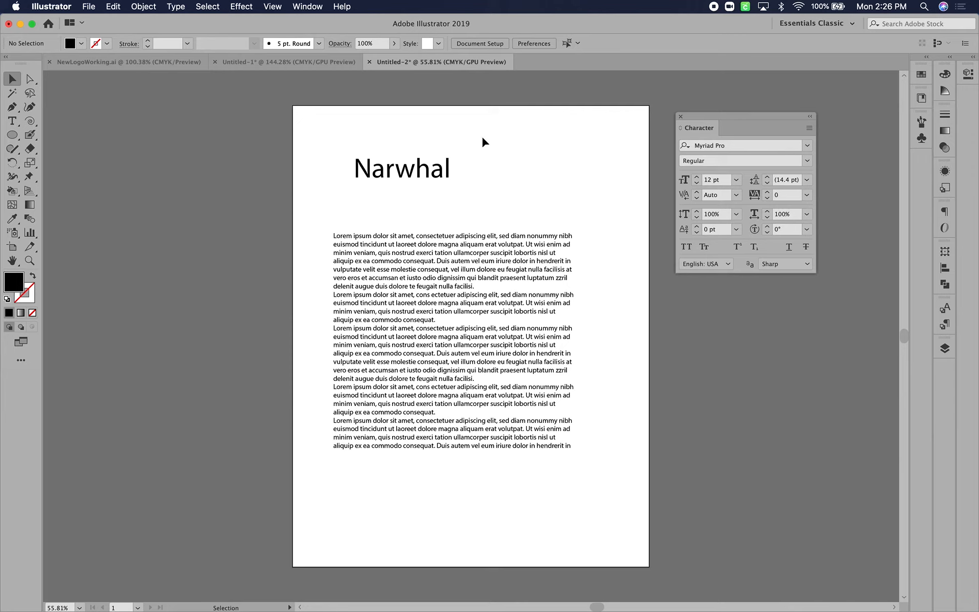
Examine the font families available for the "Narwhal" title, including the additional Adobe Fonts
left_click(385, 173)
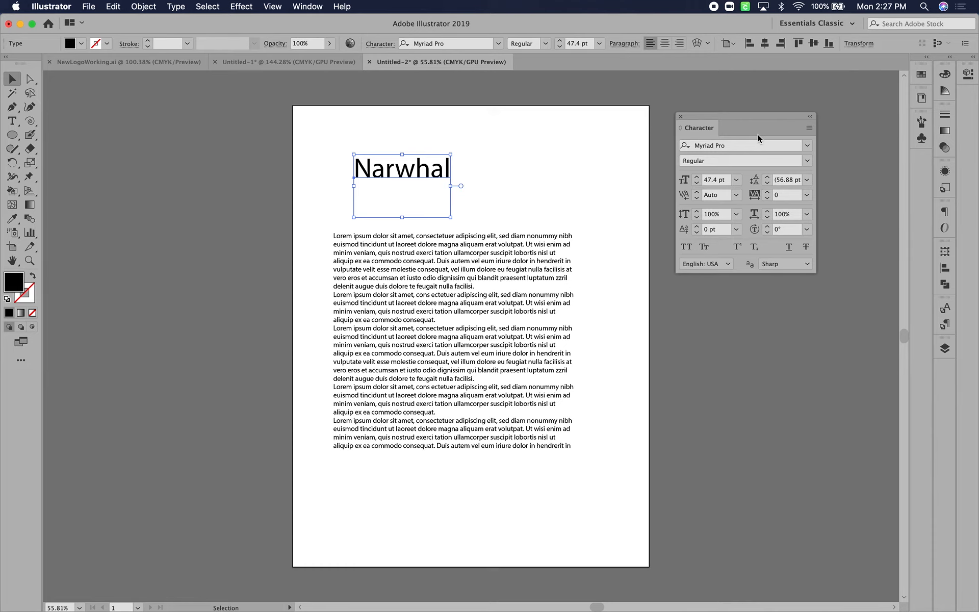
left_click(807, 146)
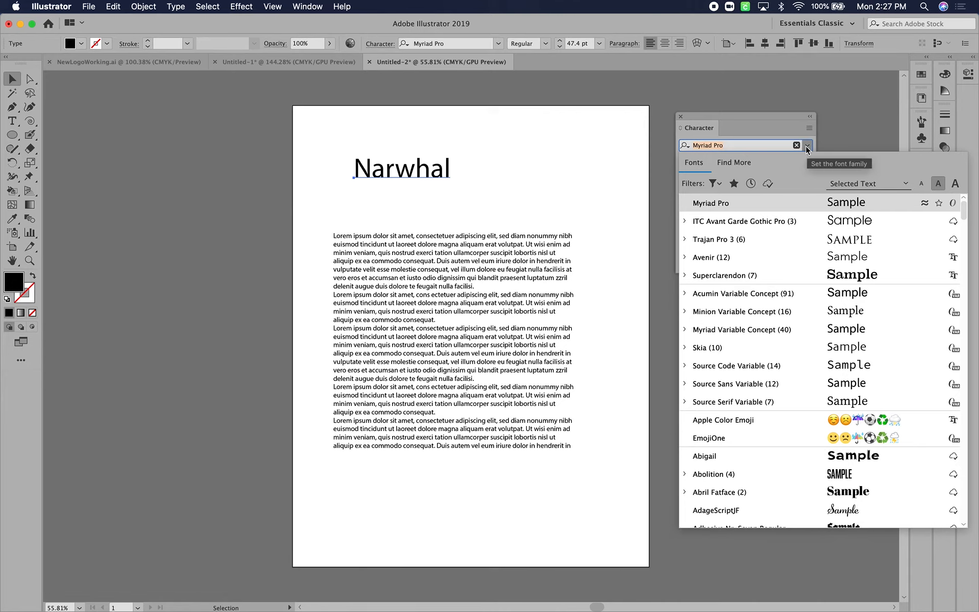
left_click(734, 163)
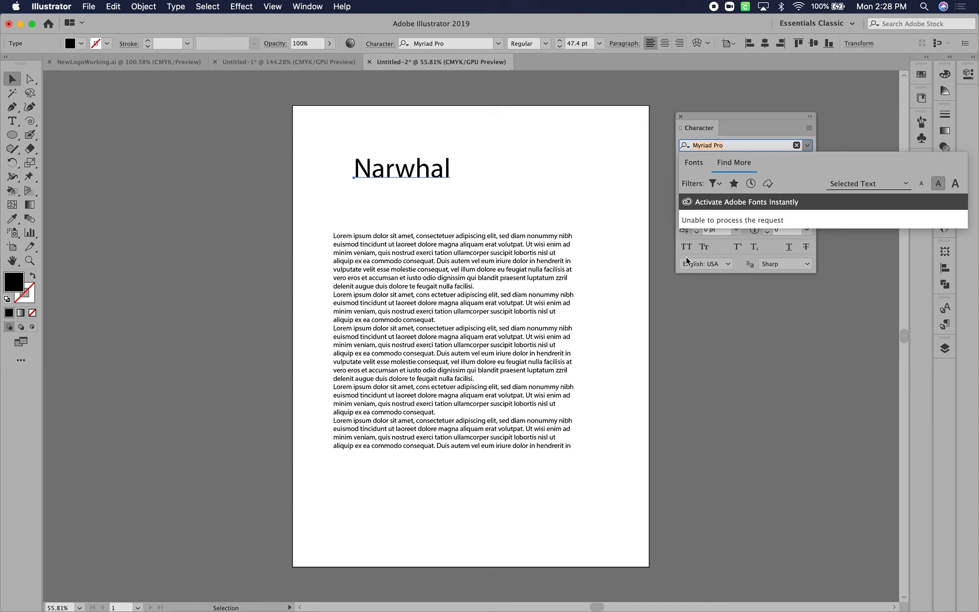
left_click(544, 198)
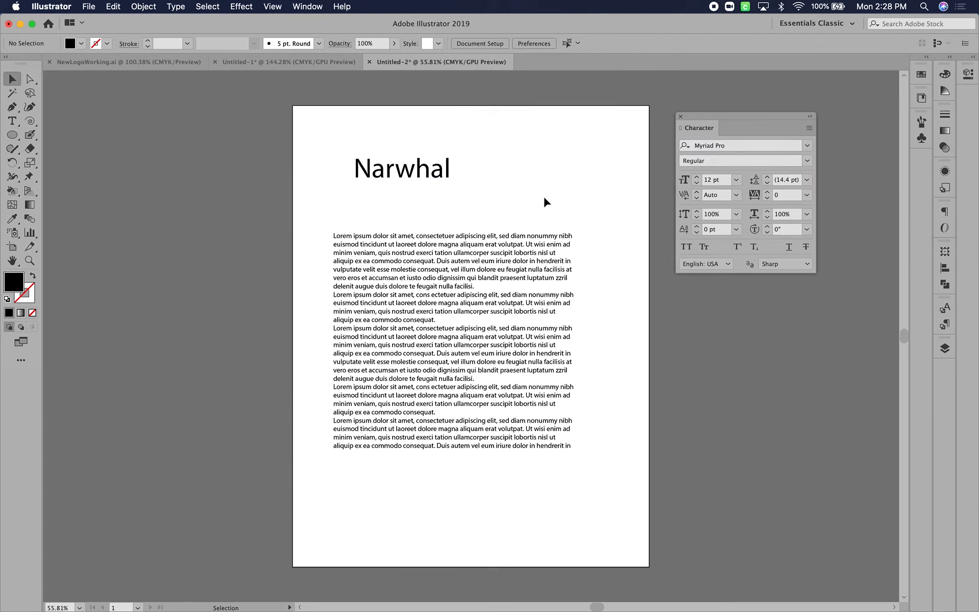
Switch to Google Chrome and open a new browser window
mouse_move(370, 607)
key("super+Tab")
key("super+Tab")
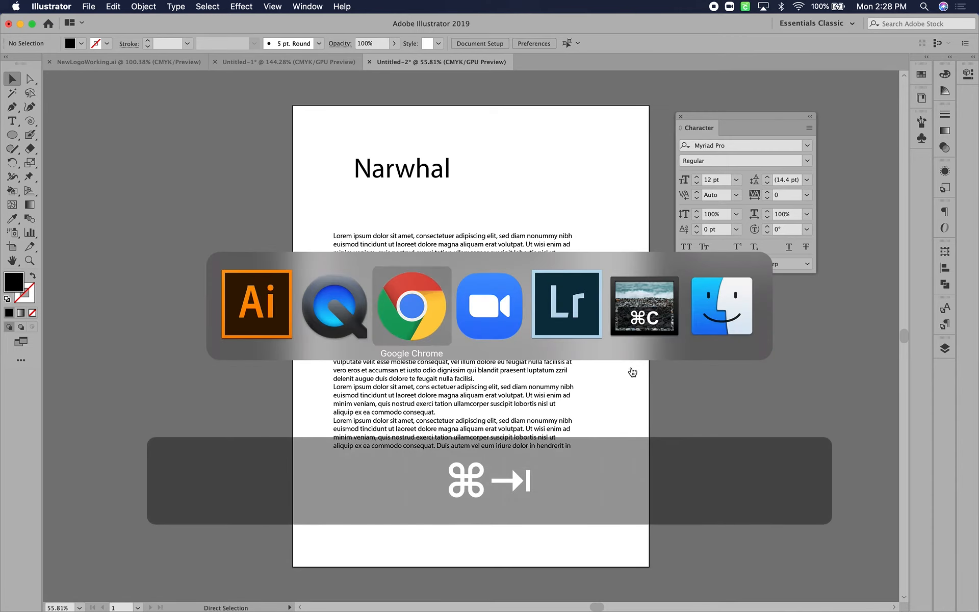
key("super+n")
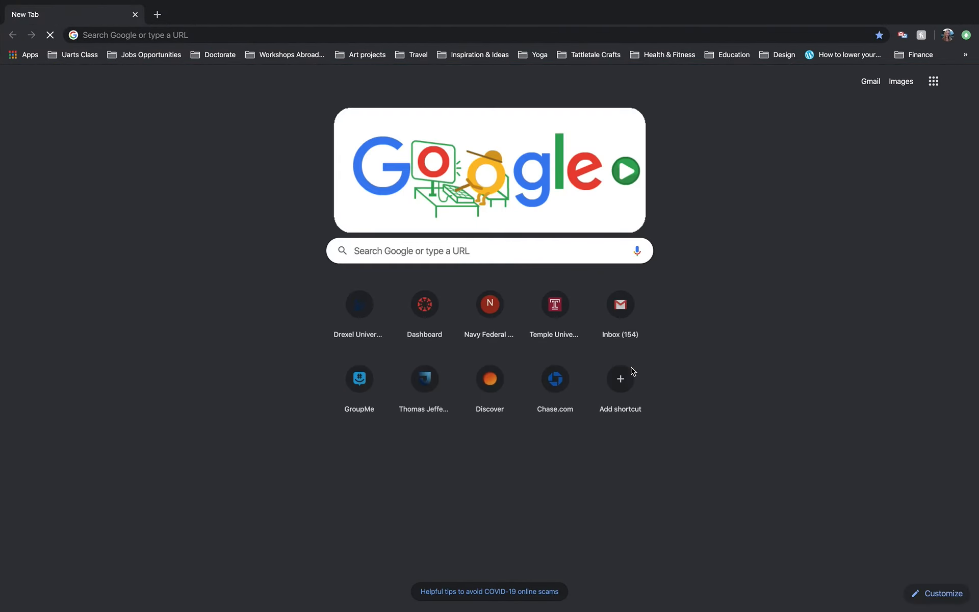
Load google.com in the new browser window
left_click(370, 36)
type("goog")
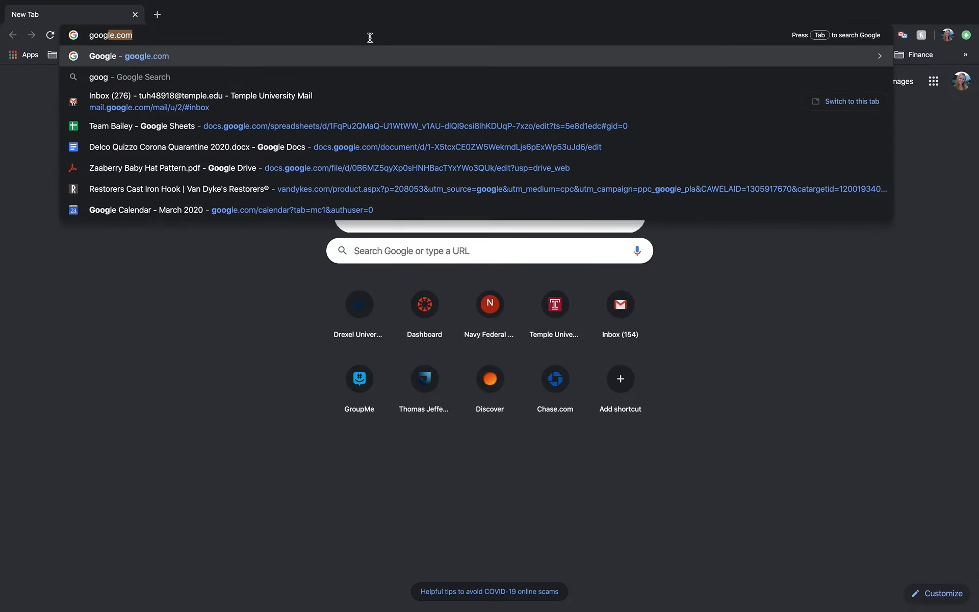
key("Return")
Try to reach Google Fonts through googlefonts.com and look over the page that loads
double_click(370, 36)
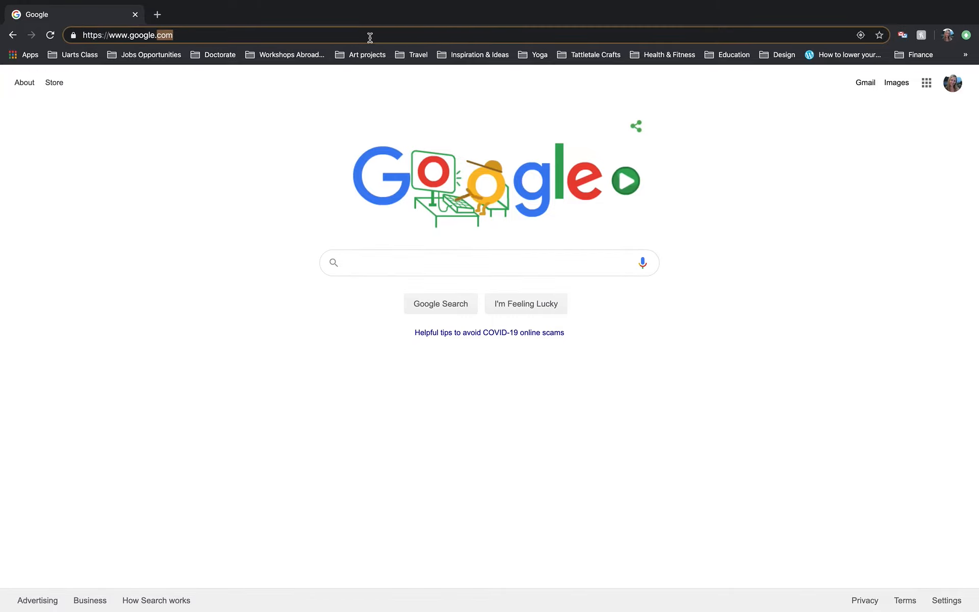
triple_click(370, 36)
type("g")
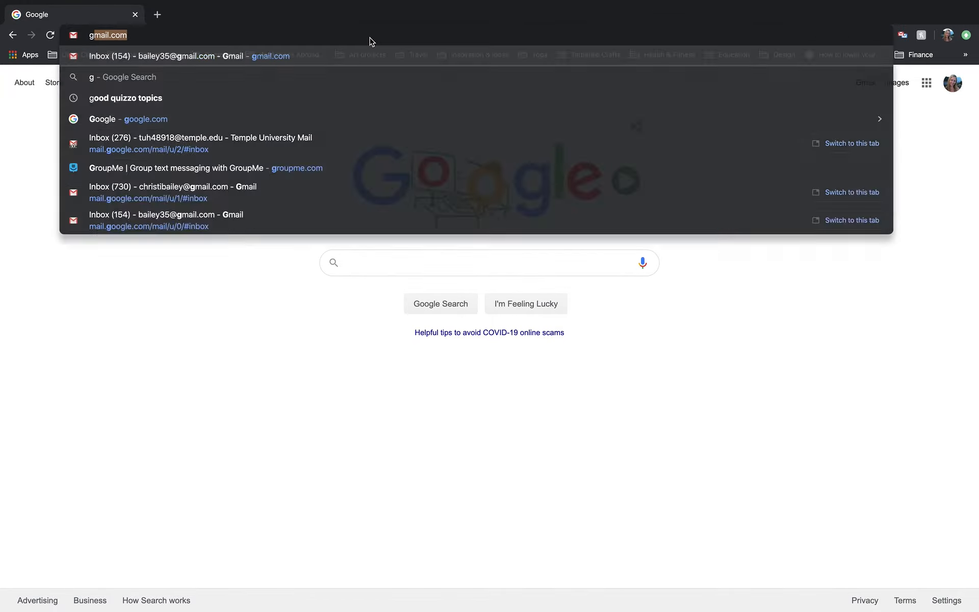
type("ooglefonts.com")
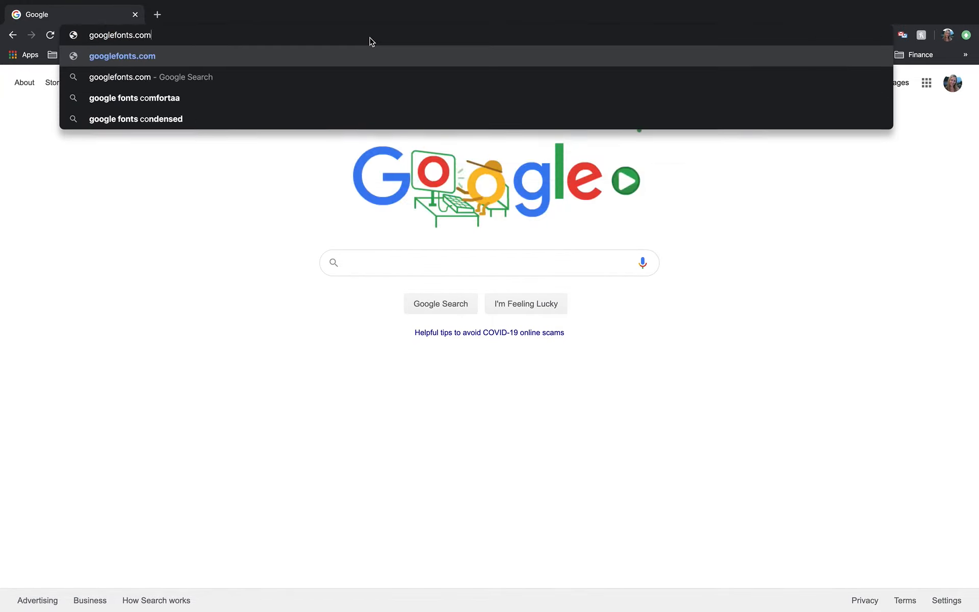
key("Return")
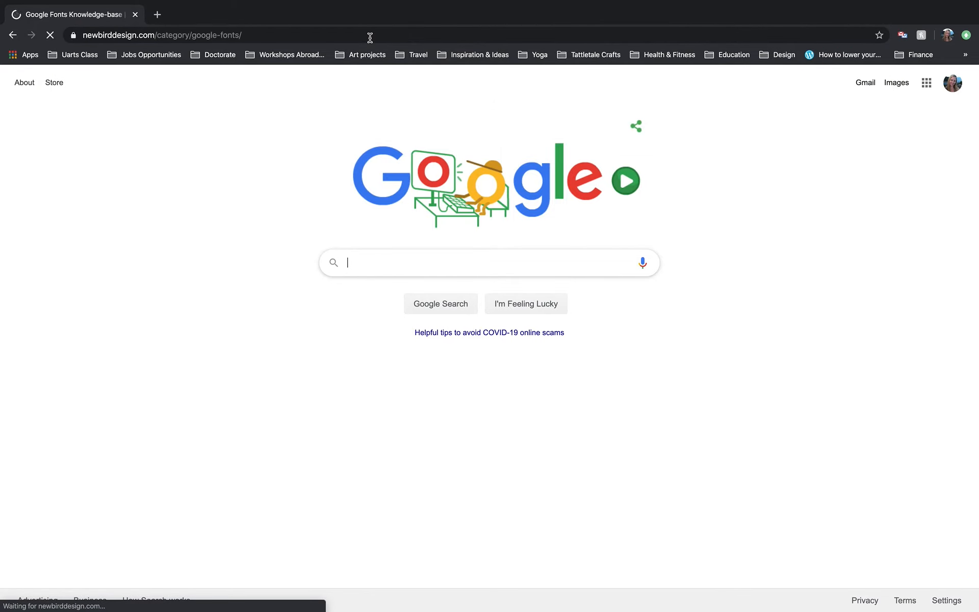
scroll(175, 313, "down", 2)
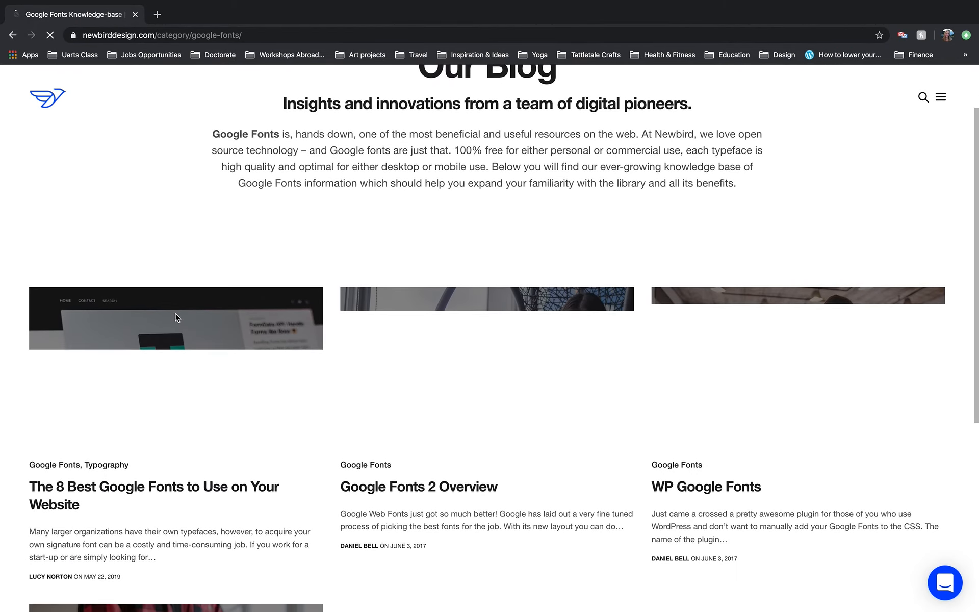
scroll(176, 315, "up", 2)
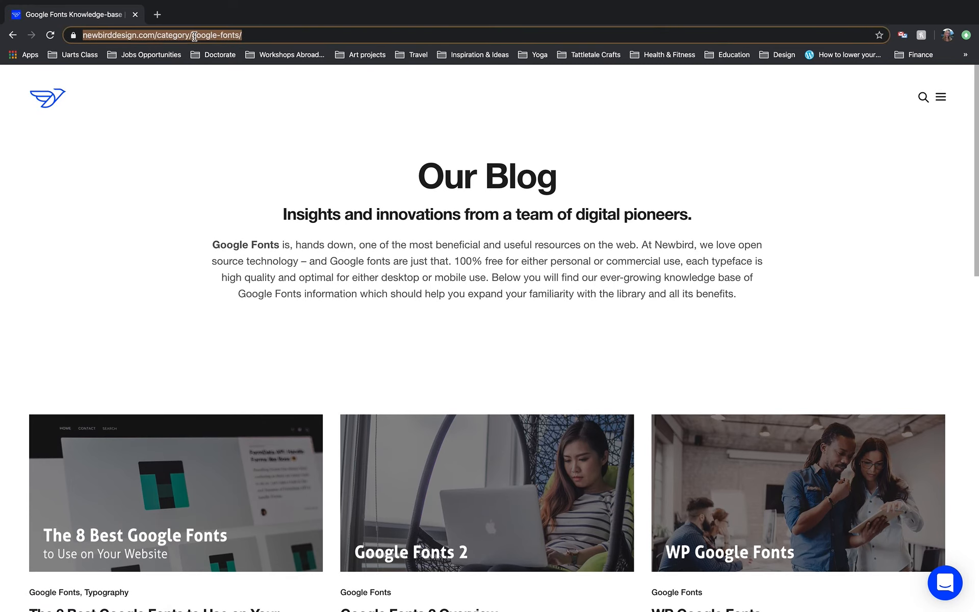
Search the web for "google fonts" and open the Google Fonts site from the results
type("google fon")
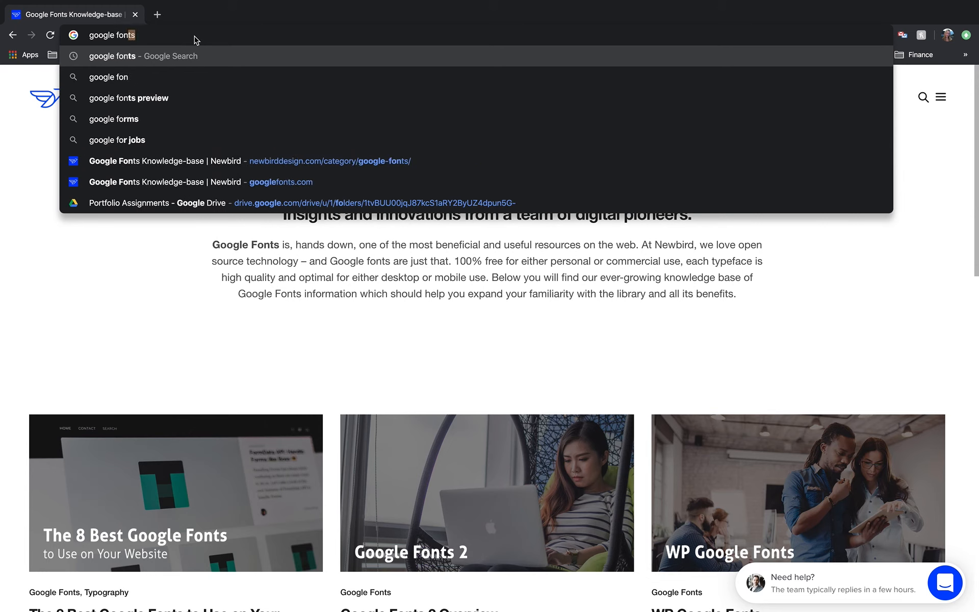
key("Return")
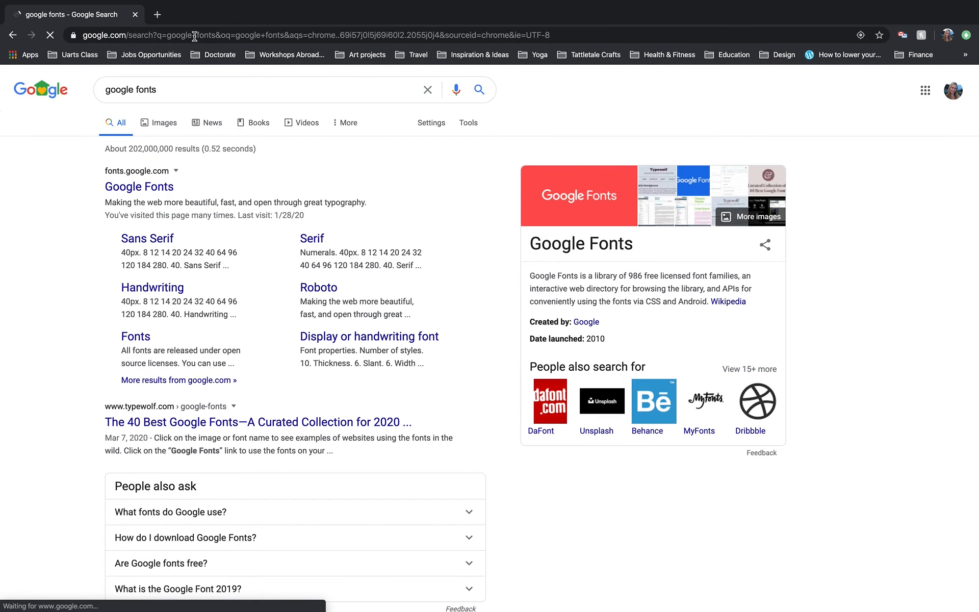
left_click(131, 182)
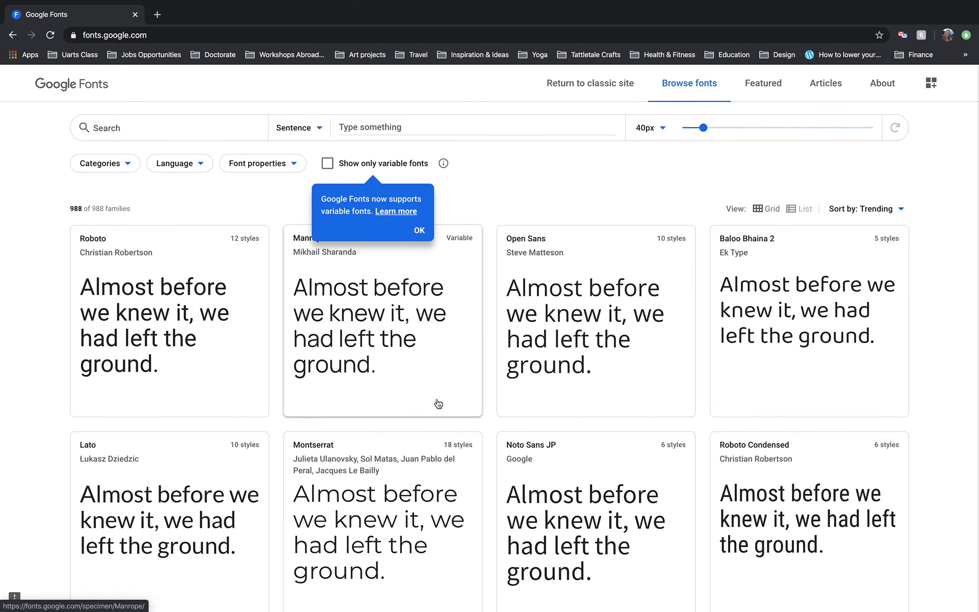
Dismiss the variable fonts notice and browse the font families listed on Google Fonts
left_click(418, 232)
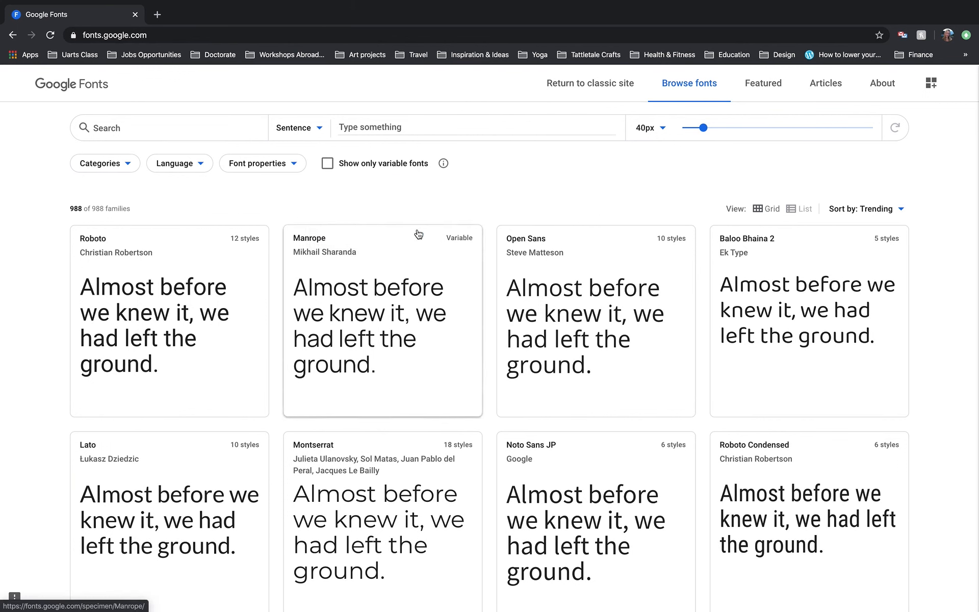
scroll(419, 397, "down", 3)
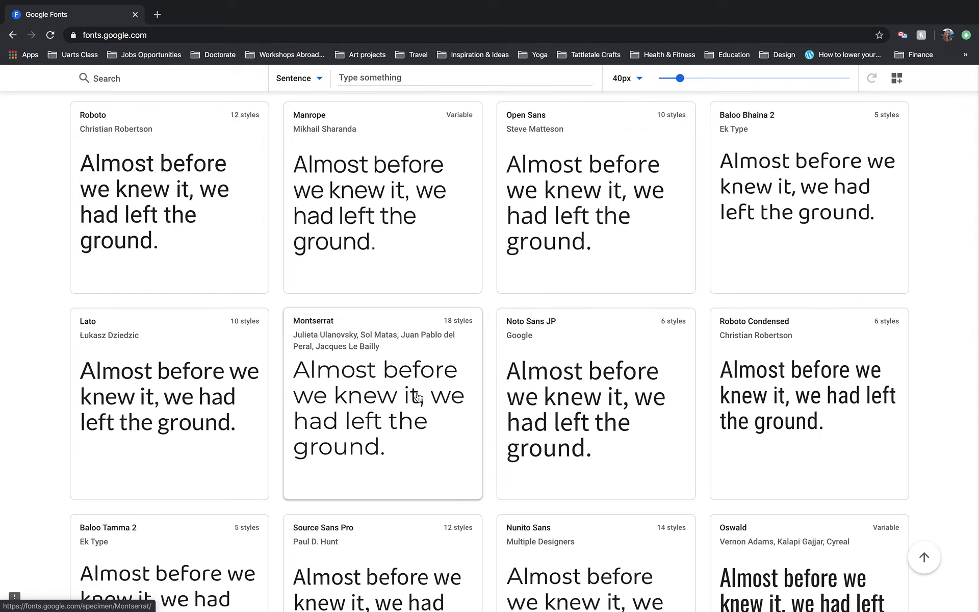
scroll(418, 396, "down", 12)
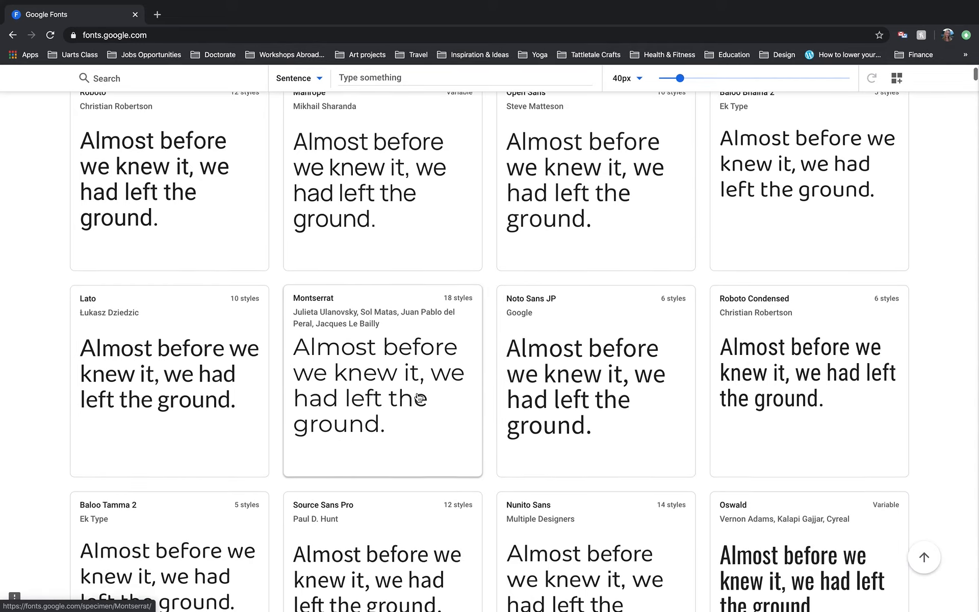
scroll(418, 397, "down", 5)
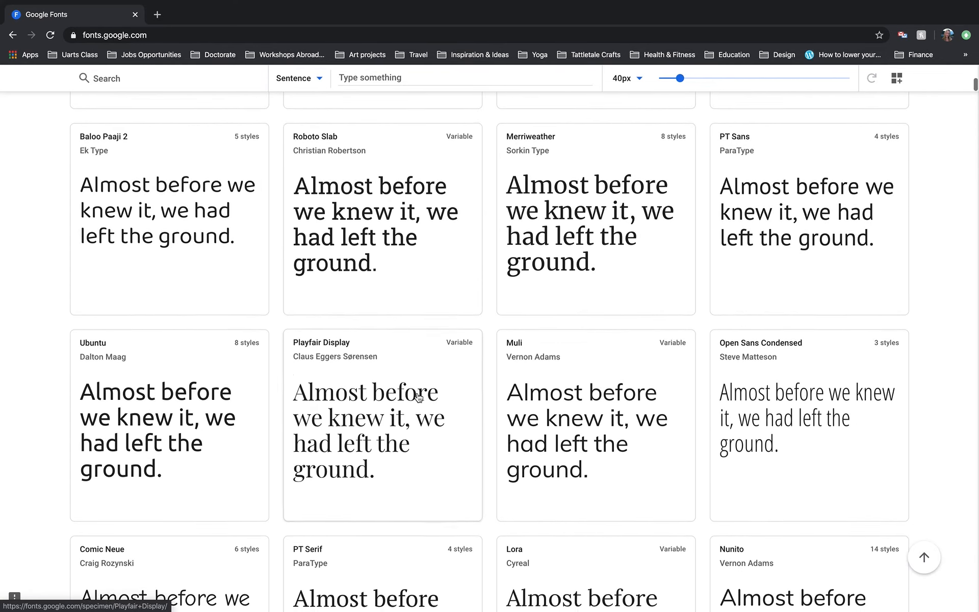
Browse further through the font families listed on Google Fonts and return to the start of the list
scroll(418, 397, "down", 1)
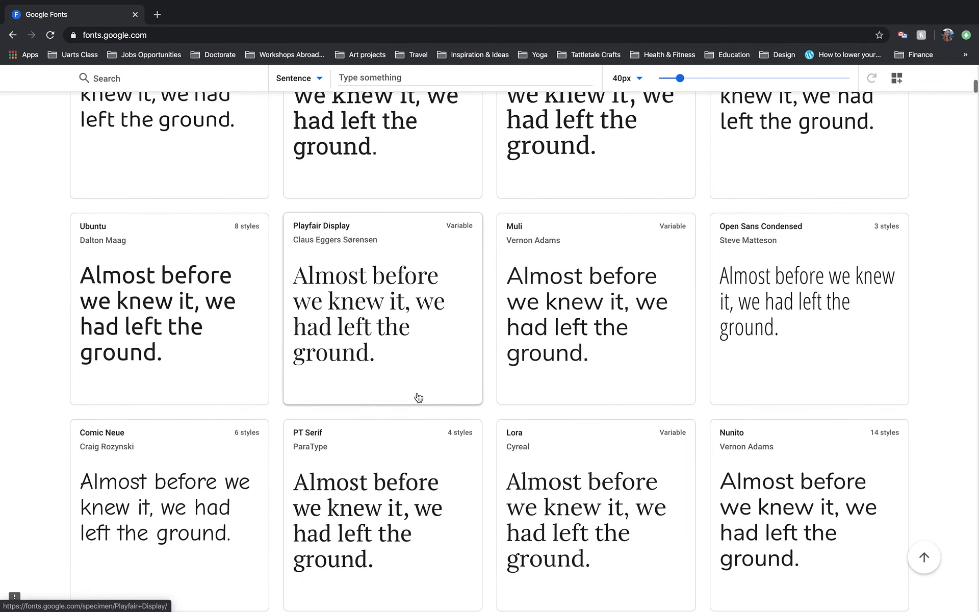
scroll(418, 397, "down", 8)
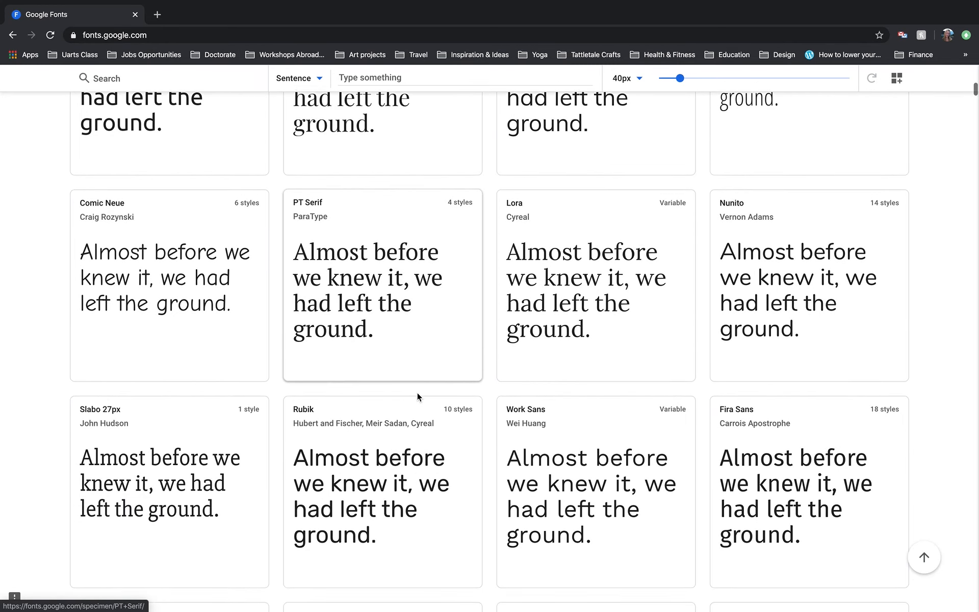
scroll(418, 396, "down", 6)
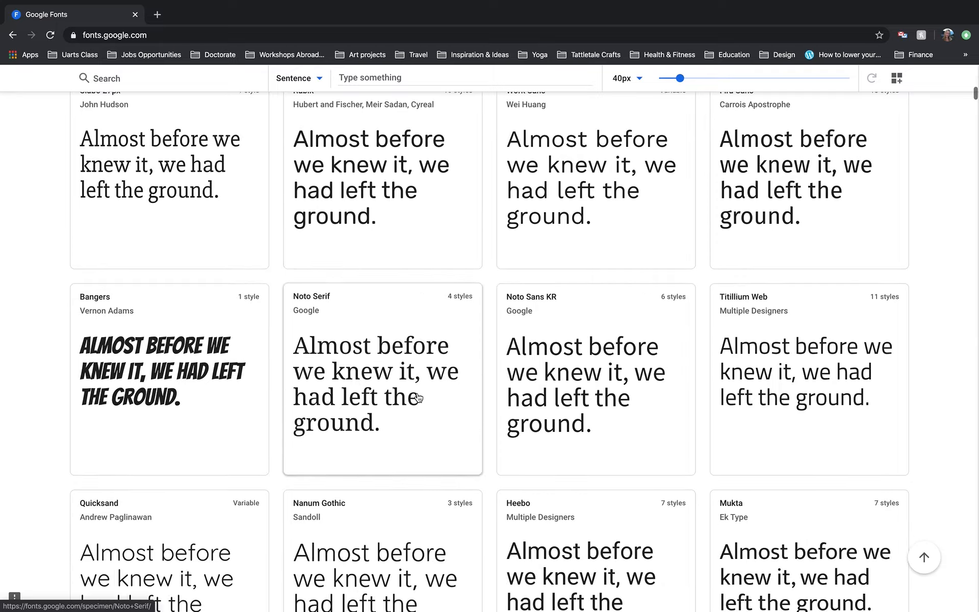
scroll(418, 396, "down", 15)
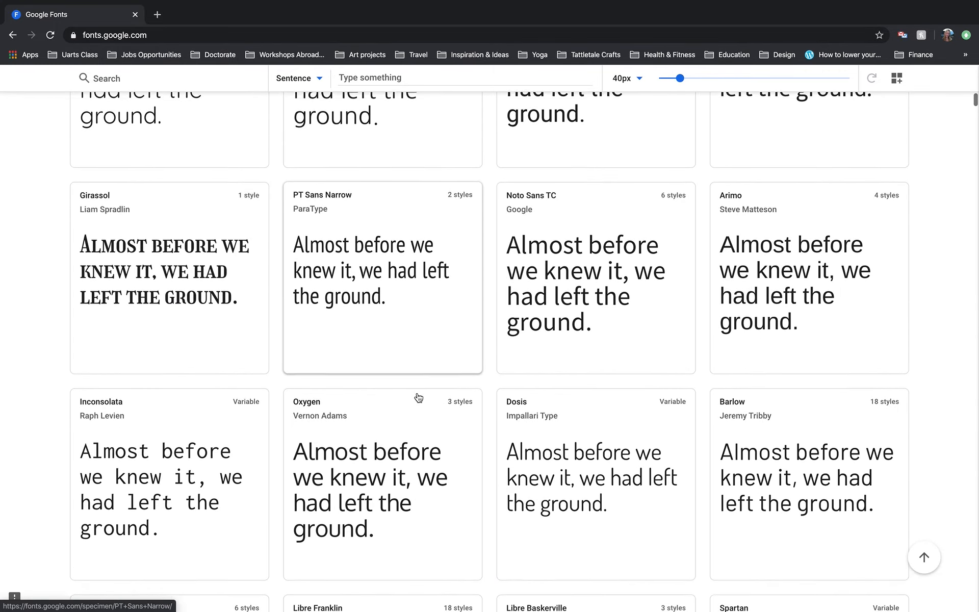
scroll(418, 397, "up", 20)
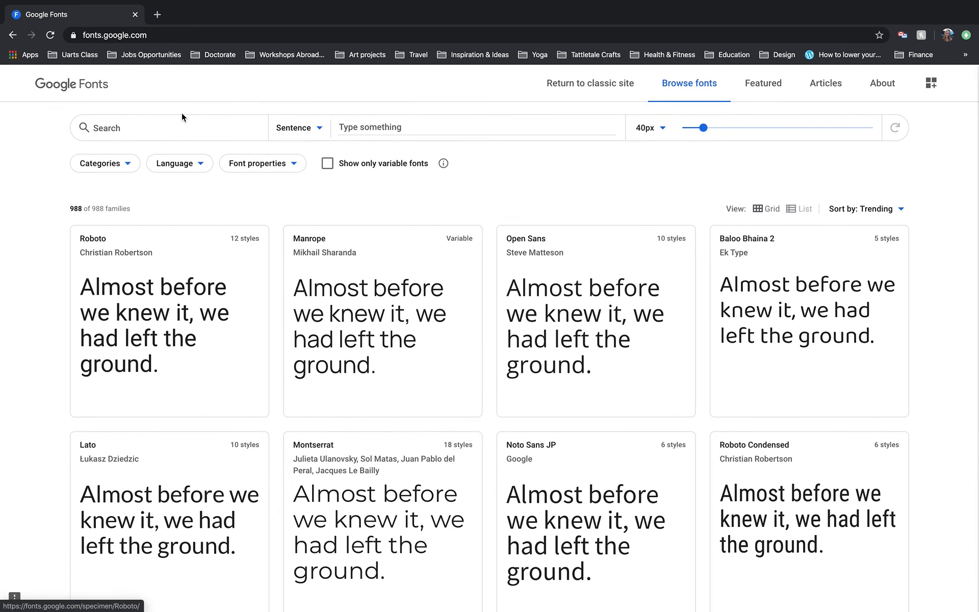
Look over the font properties filter and limit the font categories to Handwriting only
left_click(251, 166)
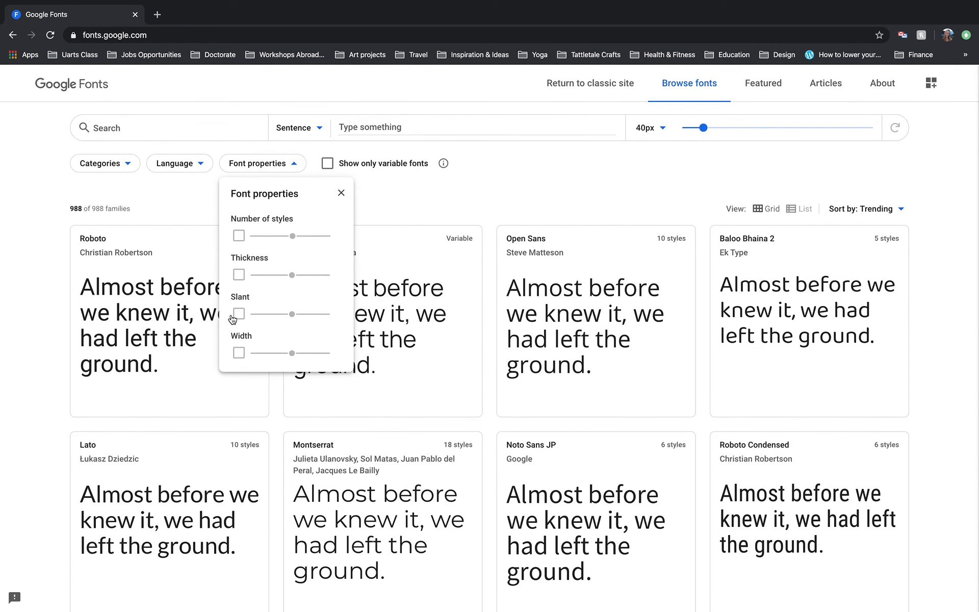
left_click(100, 163)
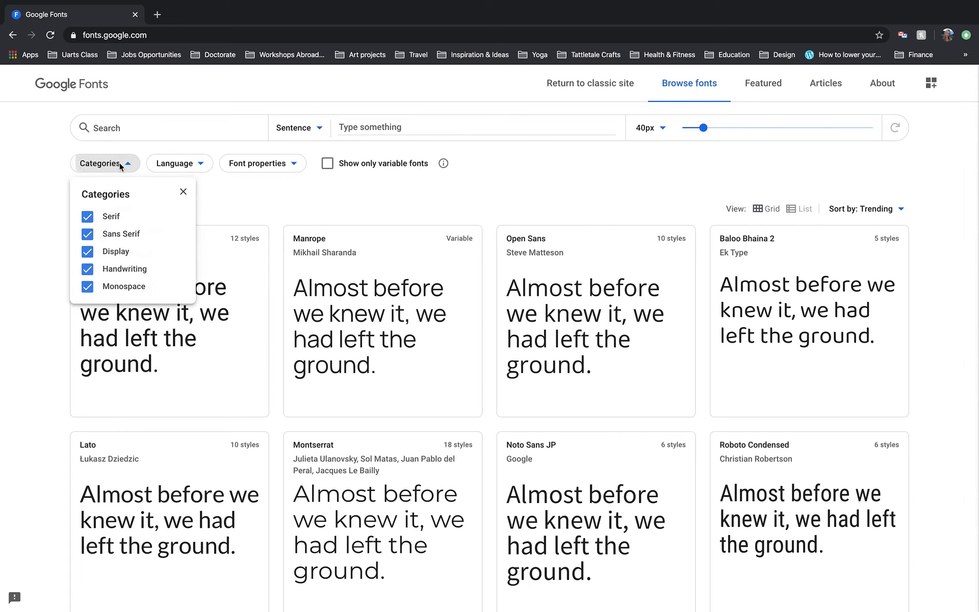
left_click(87, 287)
left_click(88, 251)
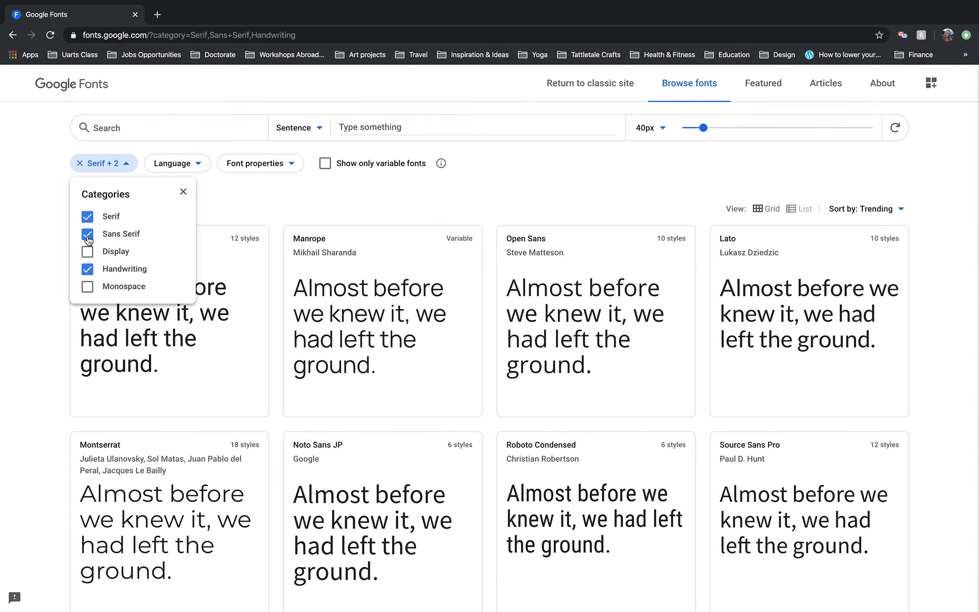
left_click(87, 234)
left_click(87, 219)
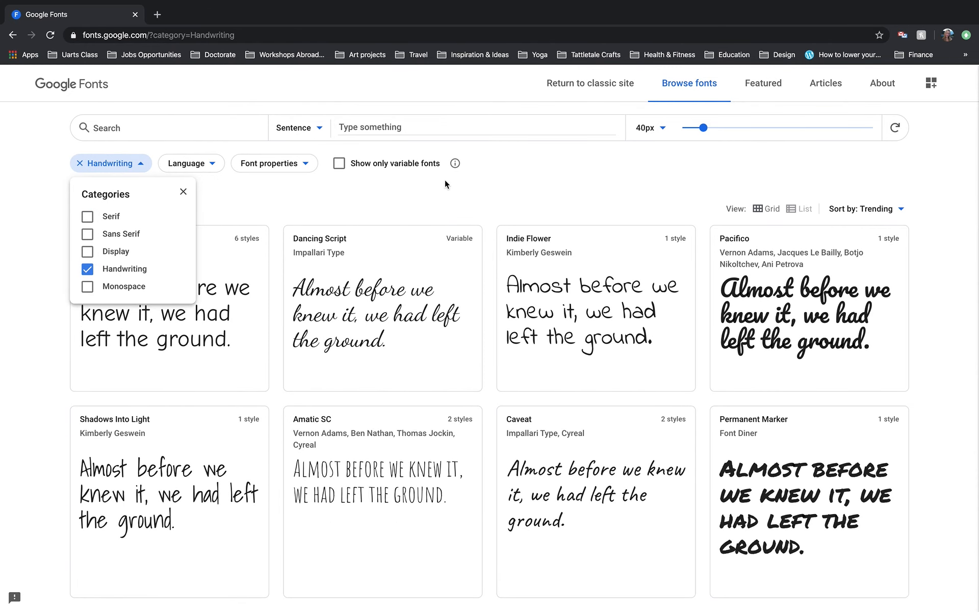
left_click(390, 213)
Open the Great Vibes family from the handwriting fonts and download it
scroll(400, 342, "down", 4)
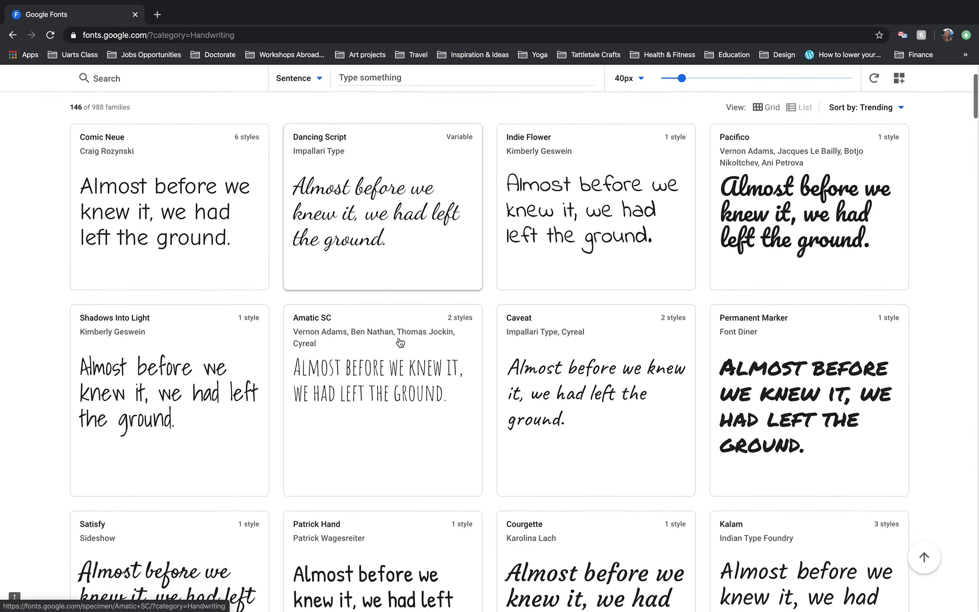
scroll(401, 341, "down", 6)
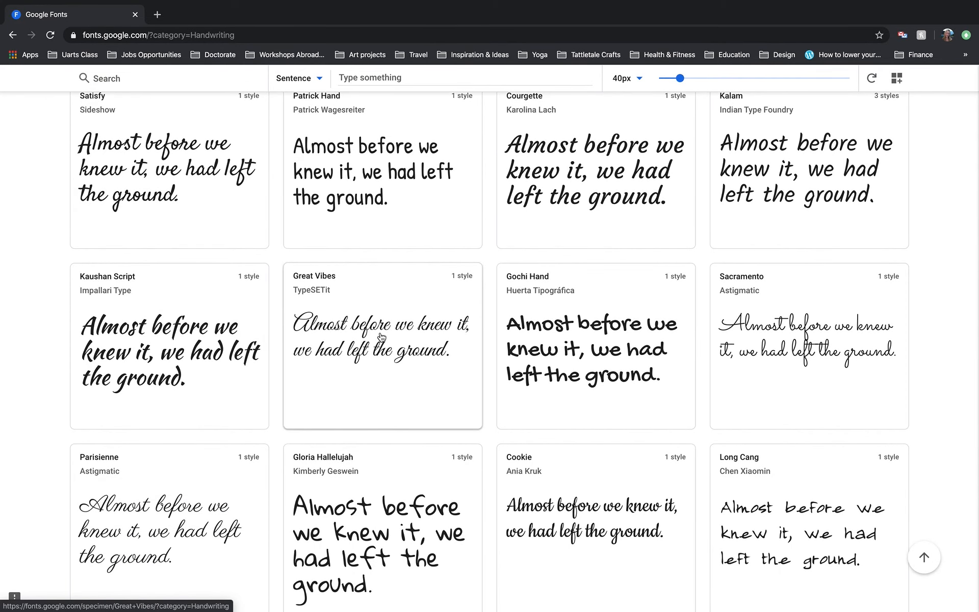
left_click(356, 299)
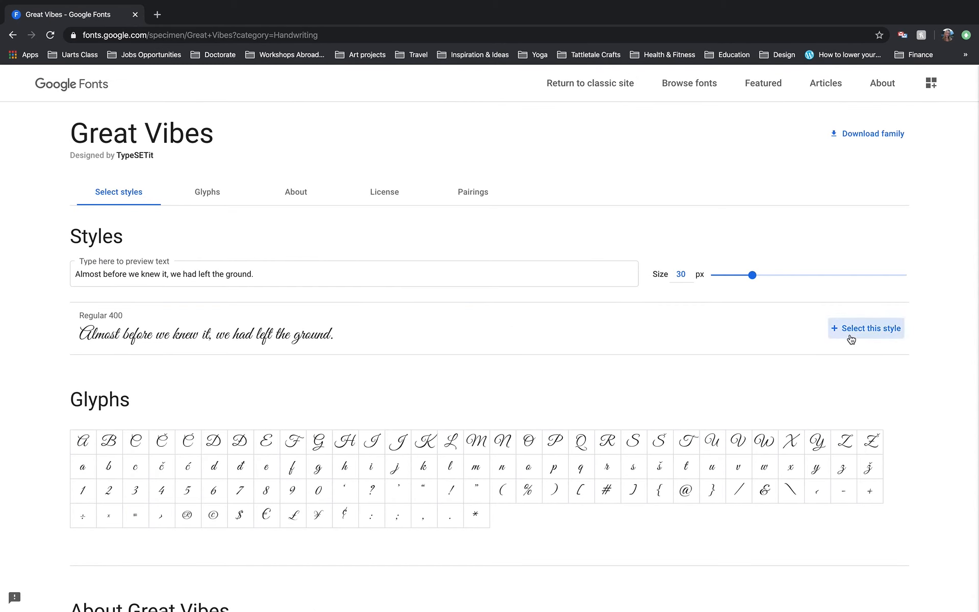
left_click(875, 137)
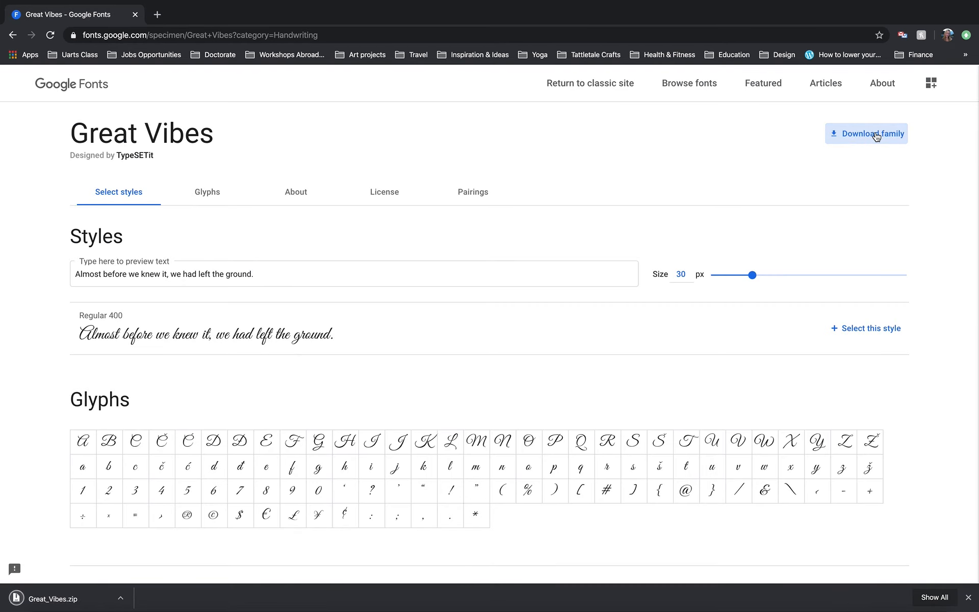
Unpack the downloaded Great_Vibes.zip and open the extracted Great_Vibes folder in Finder
left_click(52, 599)
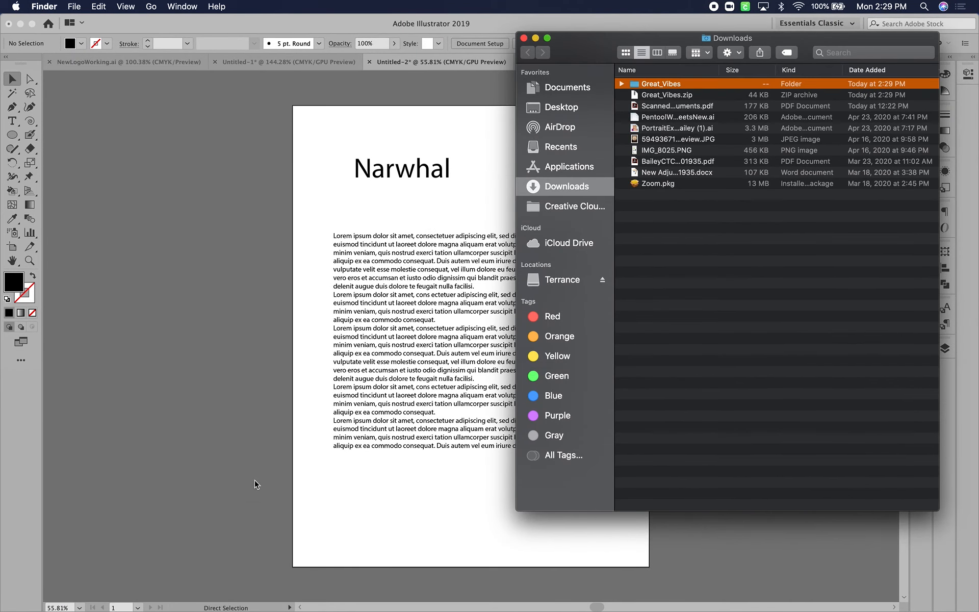
left_click(635, 86)
double_click(635, 85)
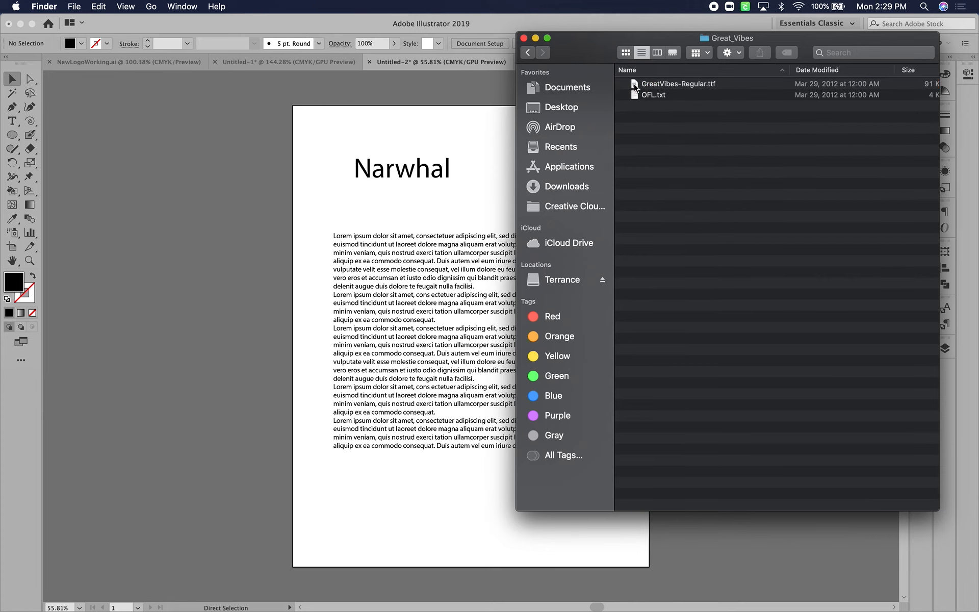
Install the GreatVibes-Regular.ttf font through Font Book and close the Font Book window
left_click(694, 87)
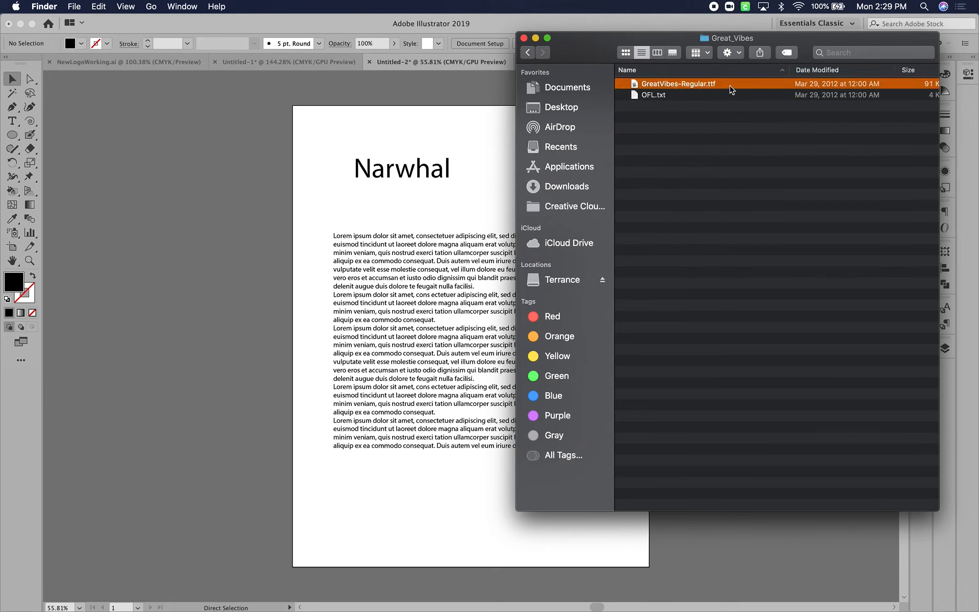
double_click(700, 86)
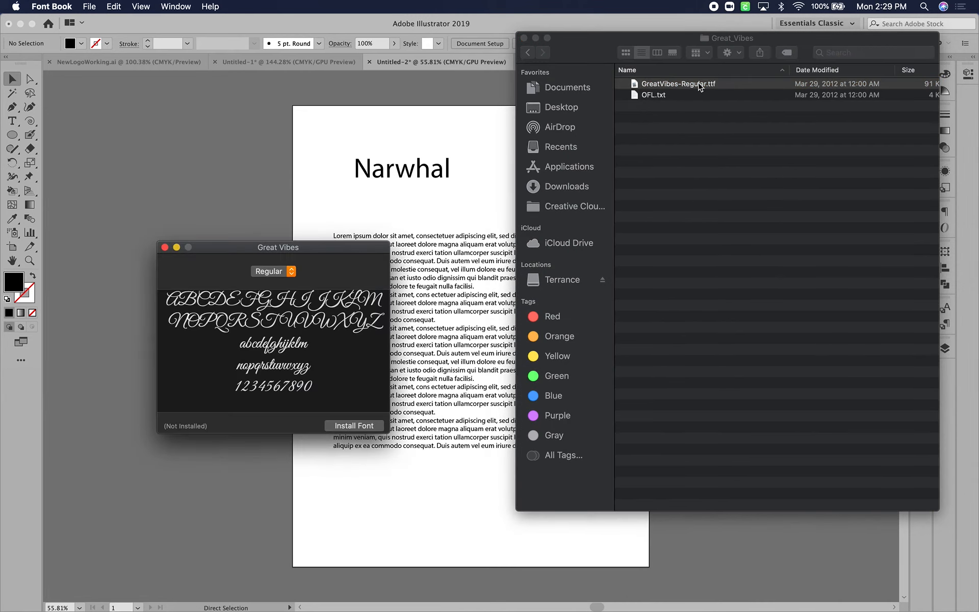
left_click(355, 426)
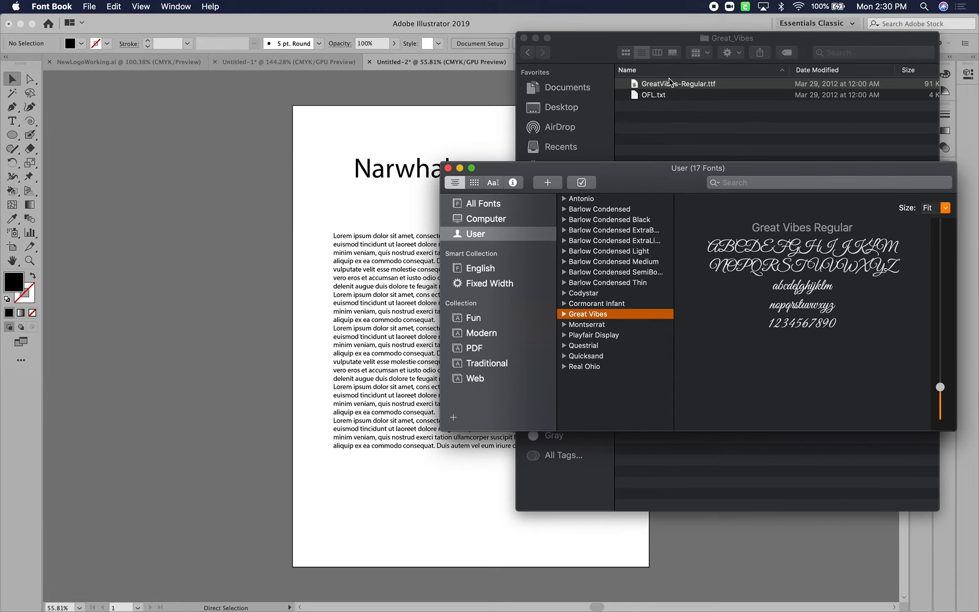
left_click(448, 168)
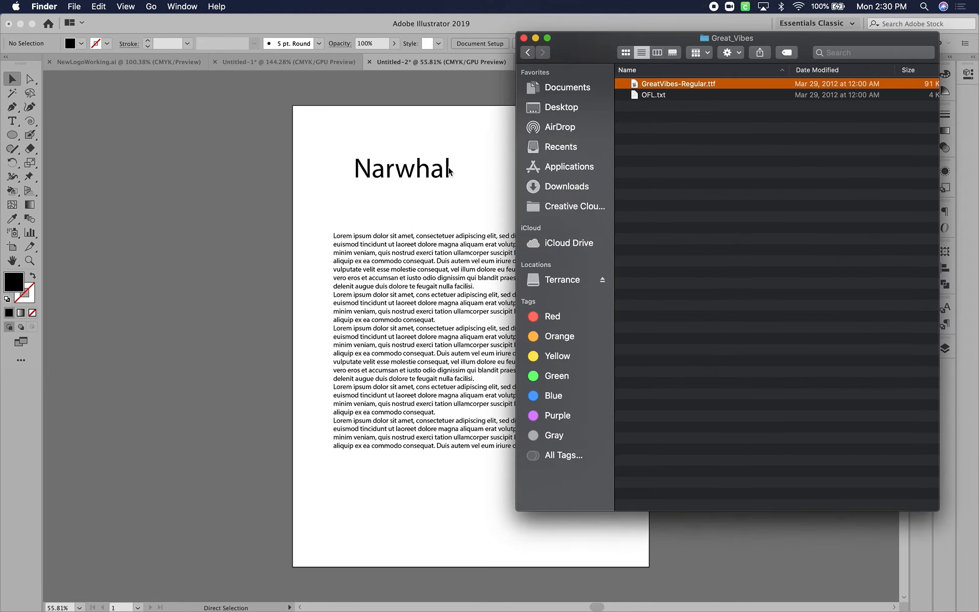
Switch back to Illustrator and set the font of the "Narwhal" title to Great Vibes
left_click(398, 170)
left_click(399, 171)
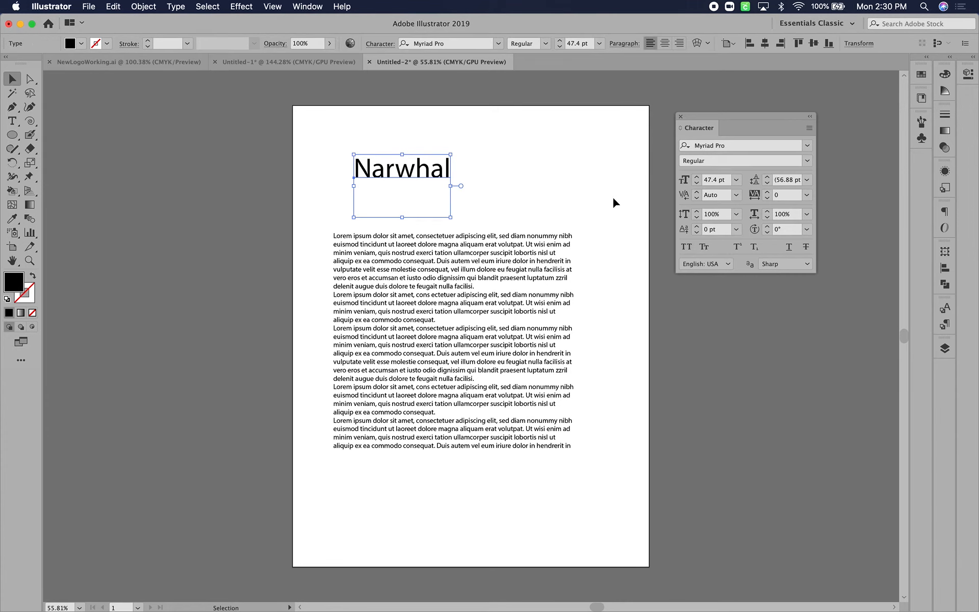
left_click(806, 146)
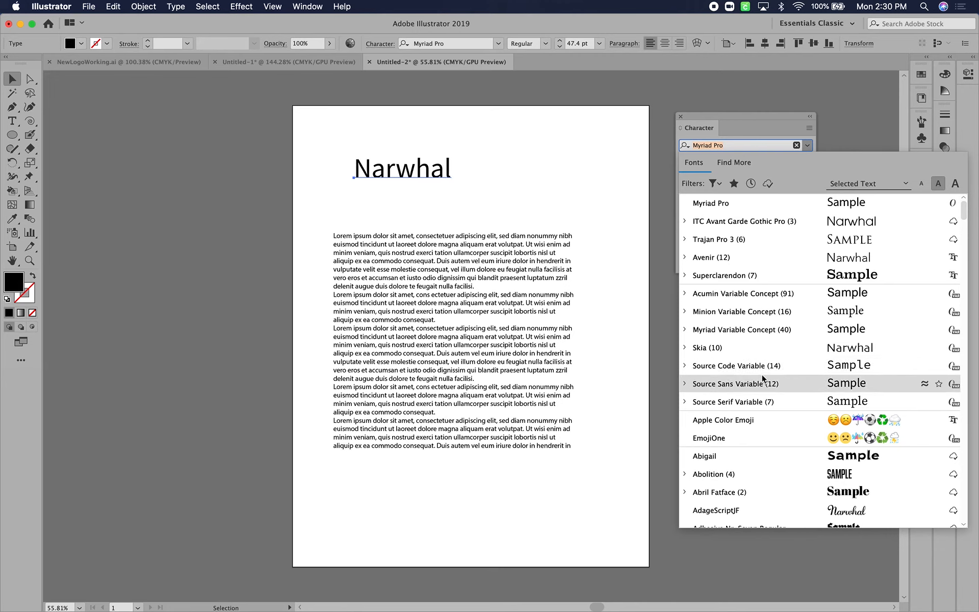
scroll(763, 379, "down", 15)
scroll(763, 379, "down", 5)
scroll(763, 379, "up", 15)
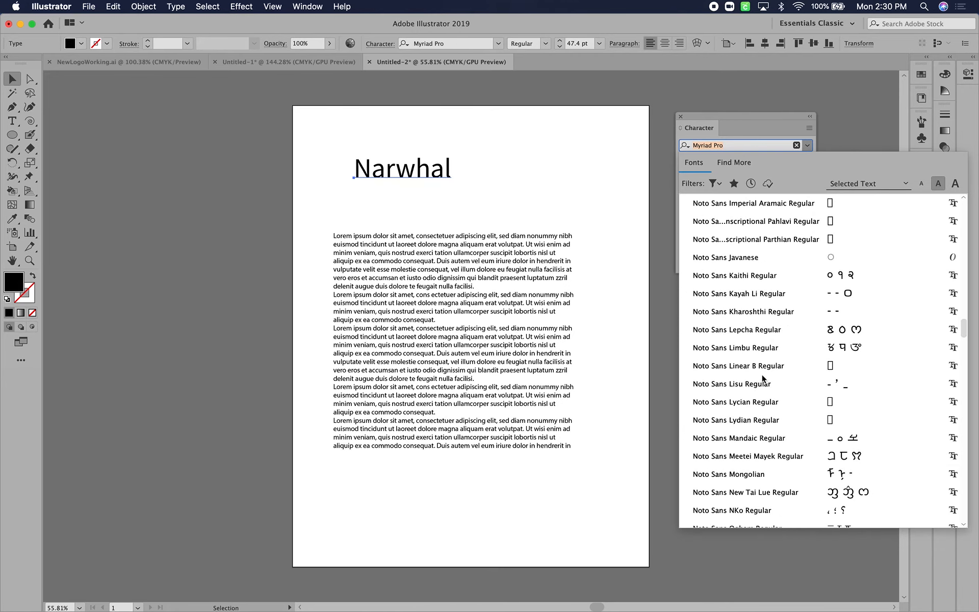
scroll(762, 378, "up", 10)
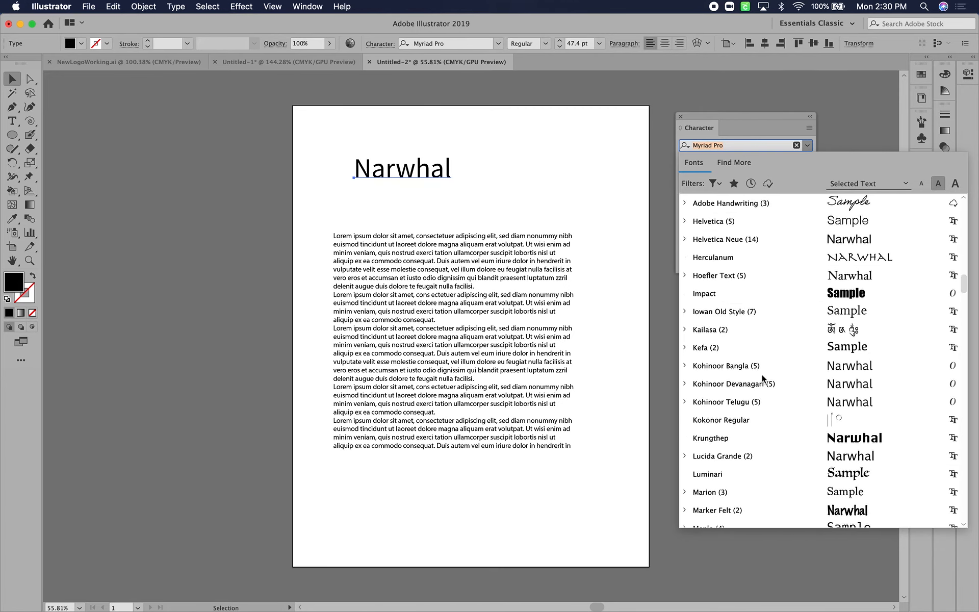
scroll(762, 378, "up", 1)
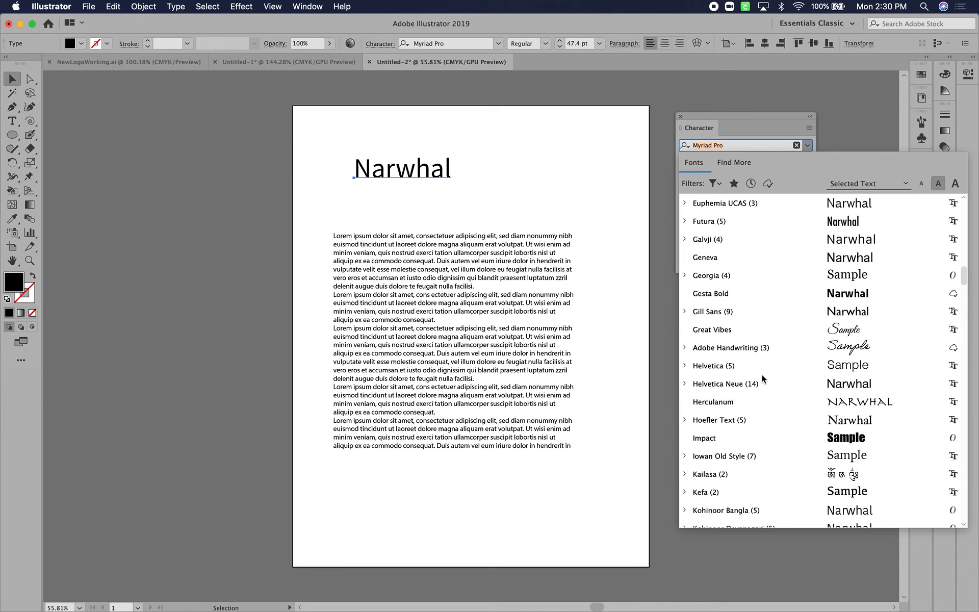
left_click(712, 333)
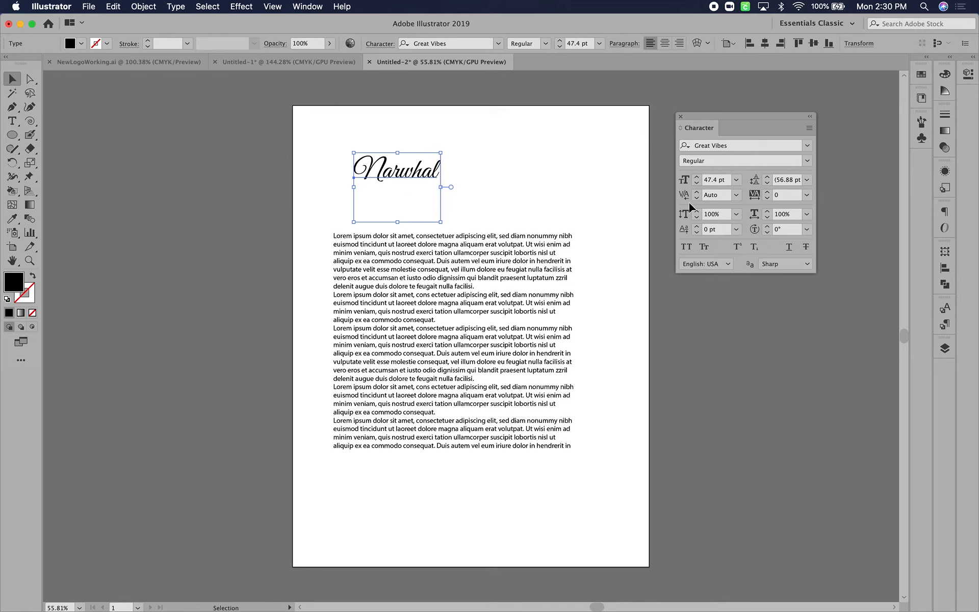
Check which font styles are available for Great Vibes
left_click(807, 162)
left_click(807, 162)
left_click(806, 161)
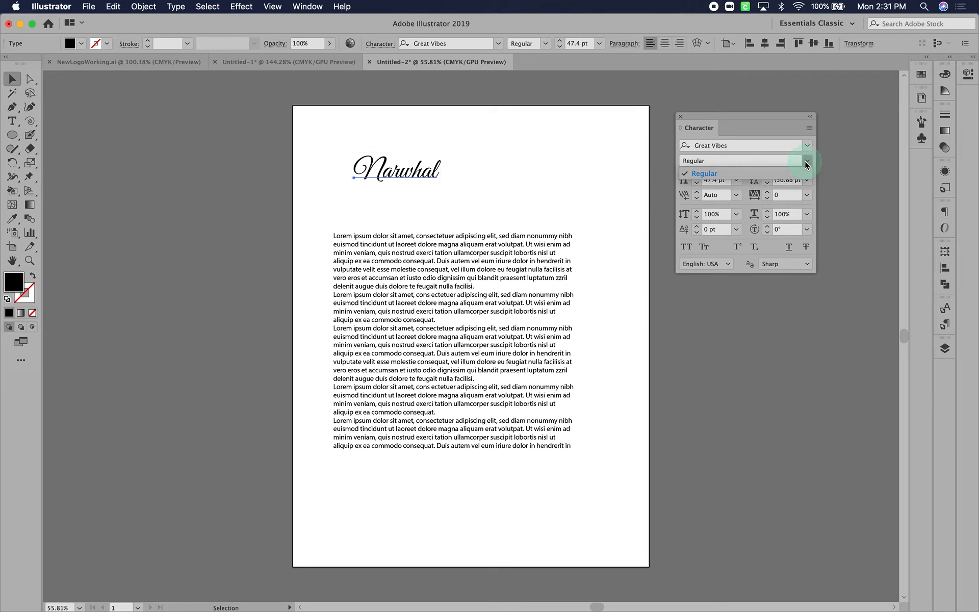
Set the font of the "Narwhal" title to Avenir with the Light style
left_click(807, 145)
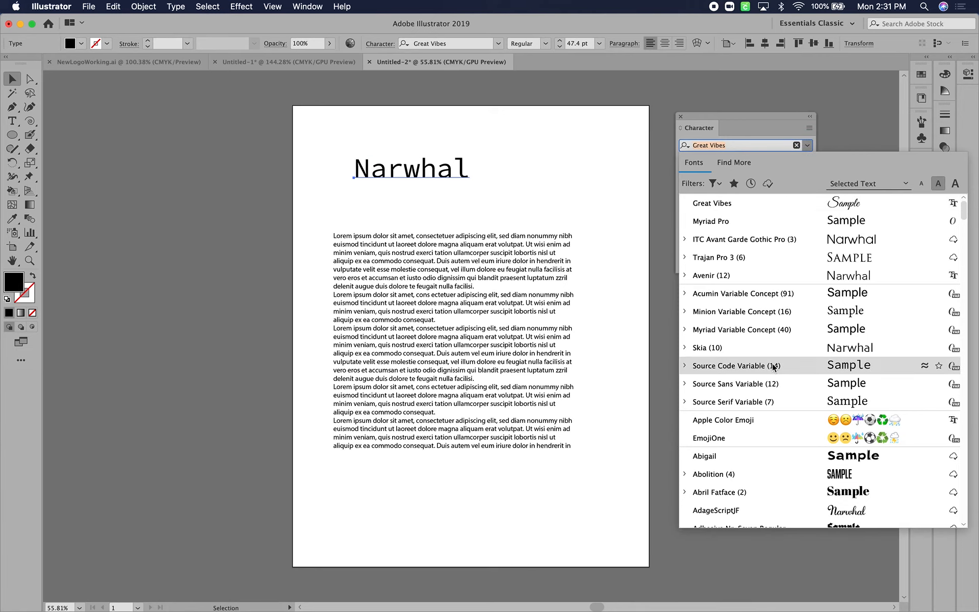
left_click(723, 277)
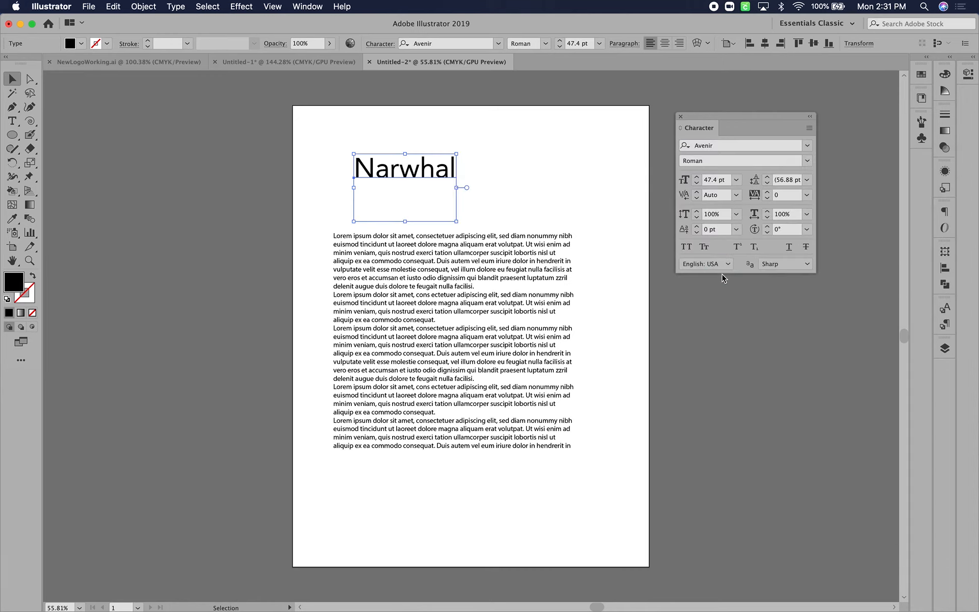
left_click(806, 162)
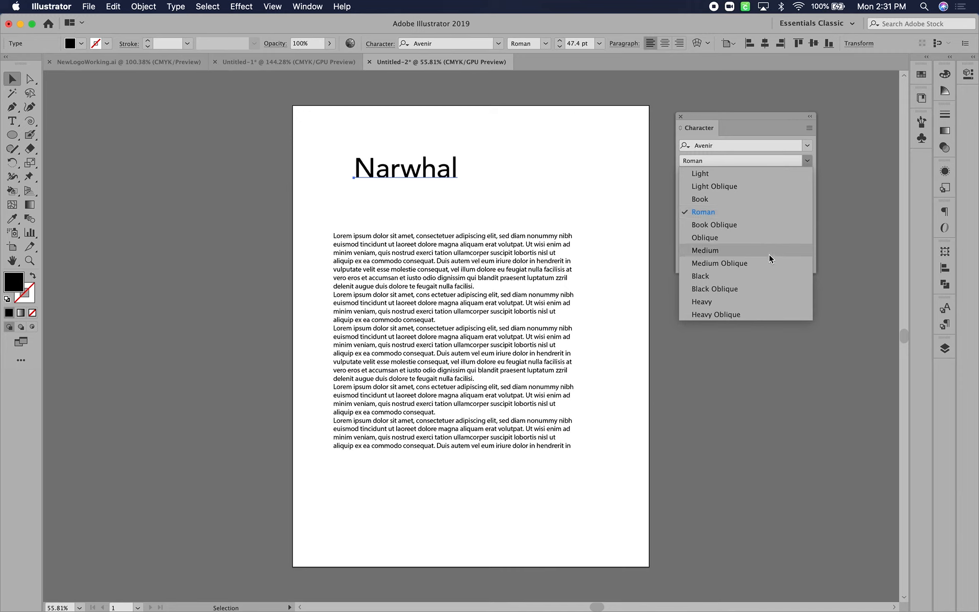
left_click(807, 162)
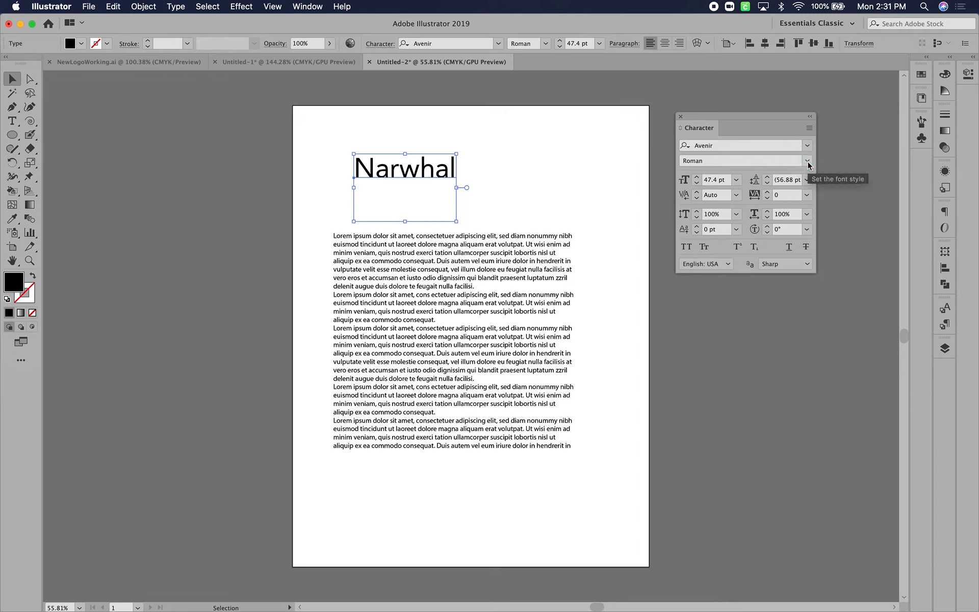
left_click(807, 161)
left_click(779, 175)
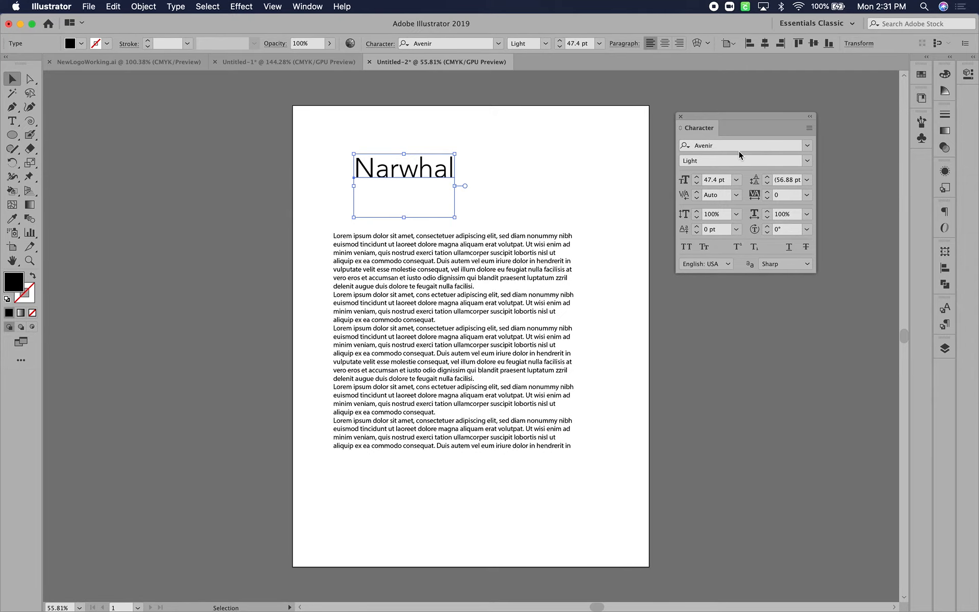
Increase the font size of the "Narwhal" title to 61 pt
scroll(524, 182, "up", 5)
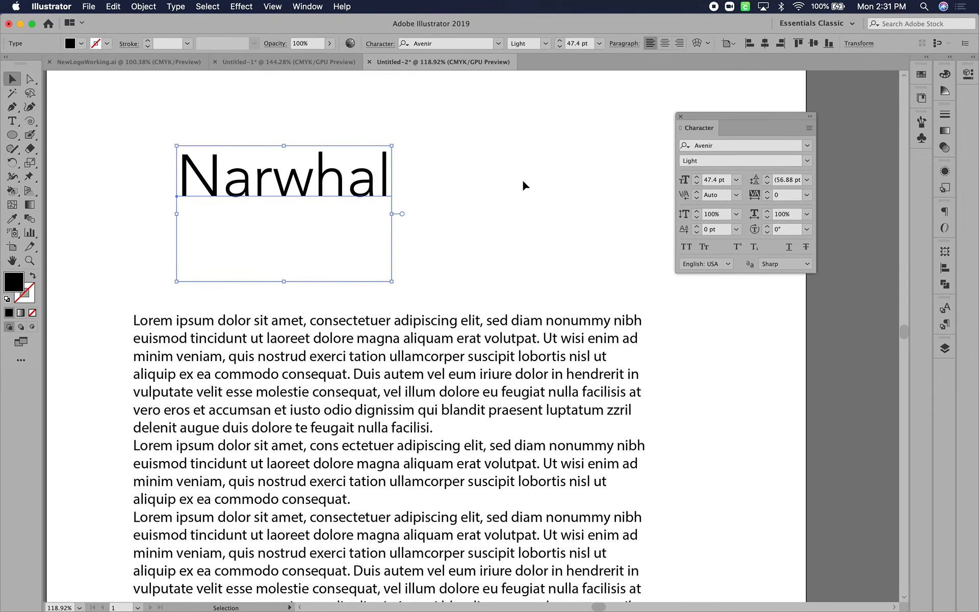
scroll(522, 179, "up", 1)
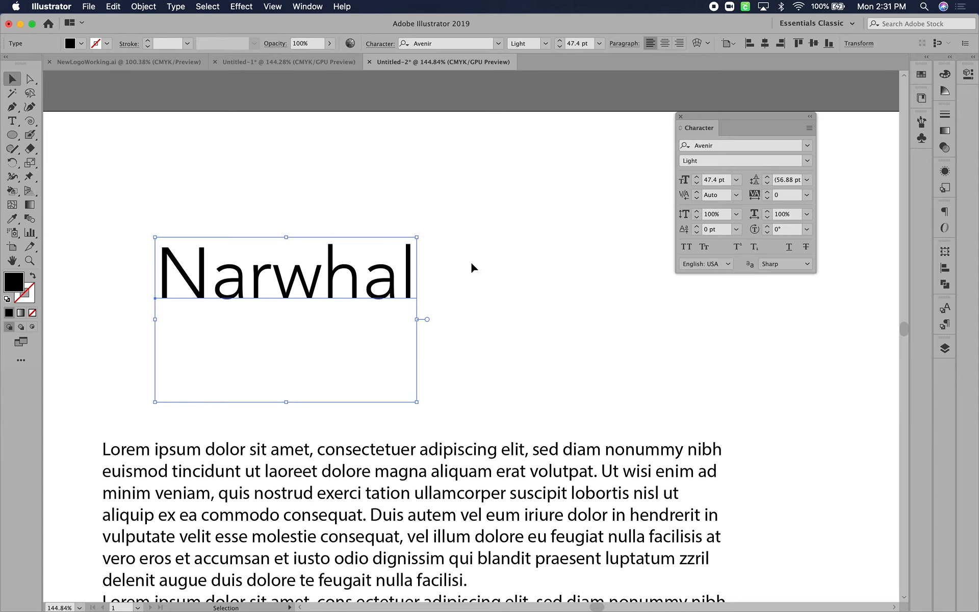
left_click(696, 177)
left_click(697, 177)
left_click(697, 177)
left_click(696, 177)
left_click(697, 177)
left_click(696, 177)
left_click(697, 177)
left_click(695, 176)
left_click(695, 177)
left_click(696, 177)
left_click(696, 176)
left_click(696, 177)
left_click(695, 176)
left_click(695, 176)
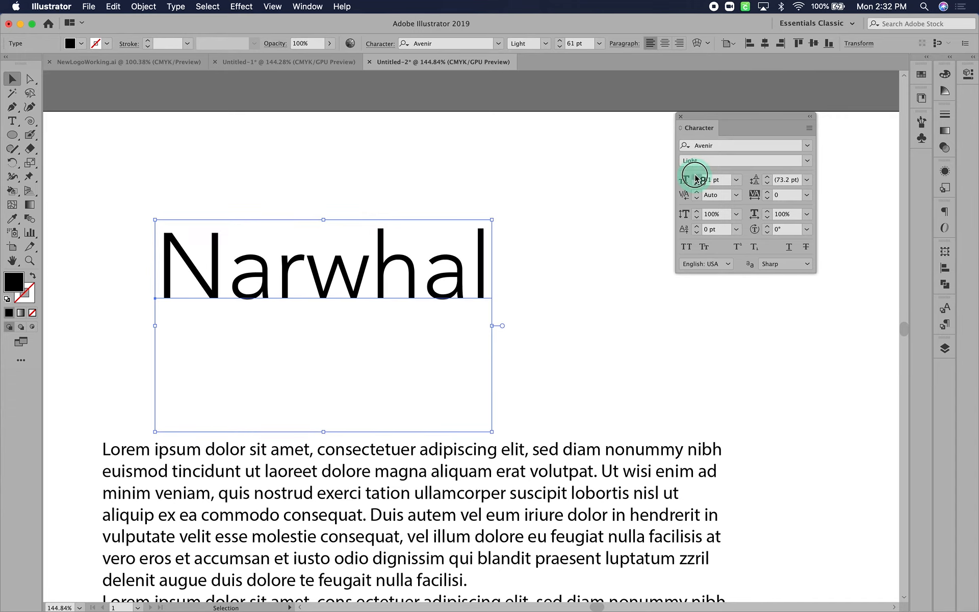
Lower the font size of the "Narwhal" title to 54 pt
left_click(696, 183)
left_click(697, 183)
left_click(696, 184)
left_click(697, 184)
left_click(696, 184)
left_click(696, 183)
left_click(697, 184)
Enter a custom font size of 120 pt for the "Narwhal" title
left_click(737, 179)
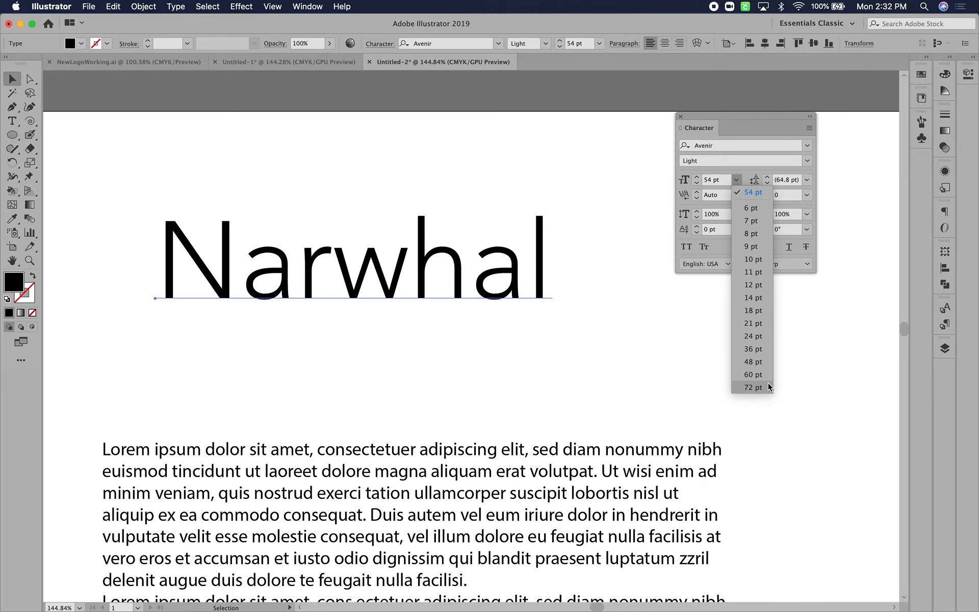
left_click(718, 180)
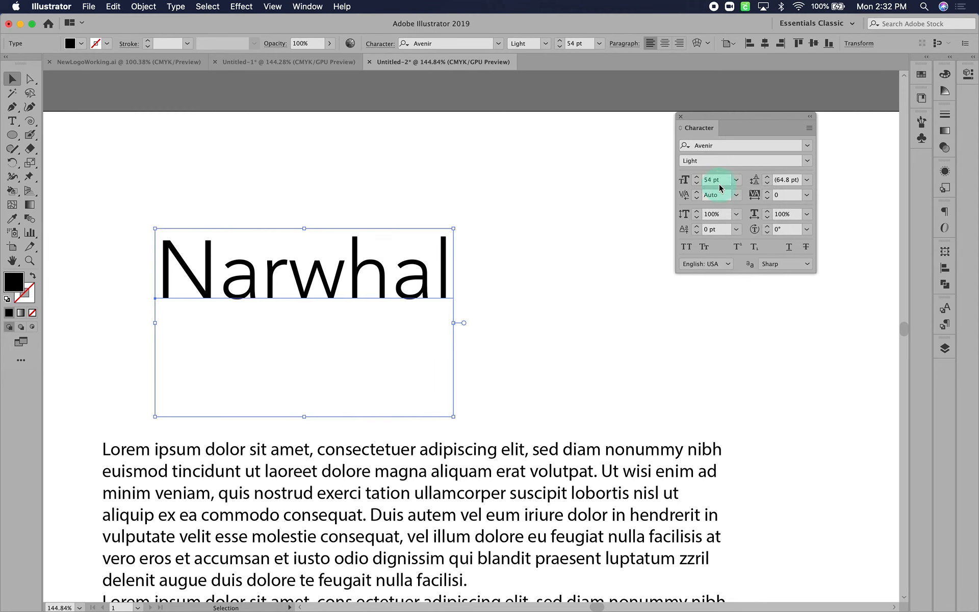
left_click(719, 182)
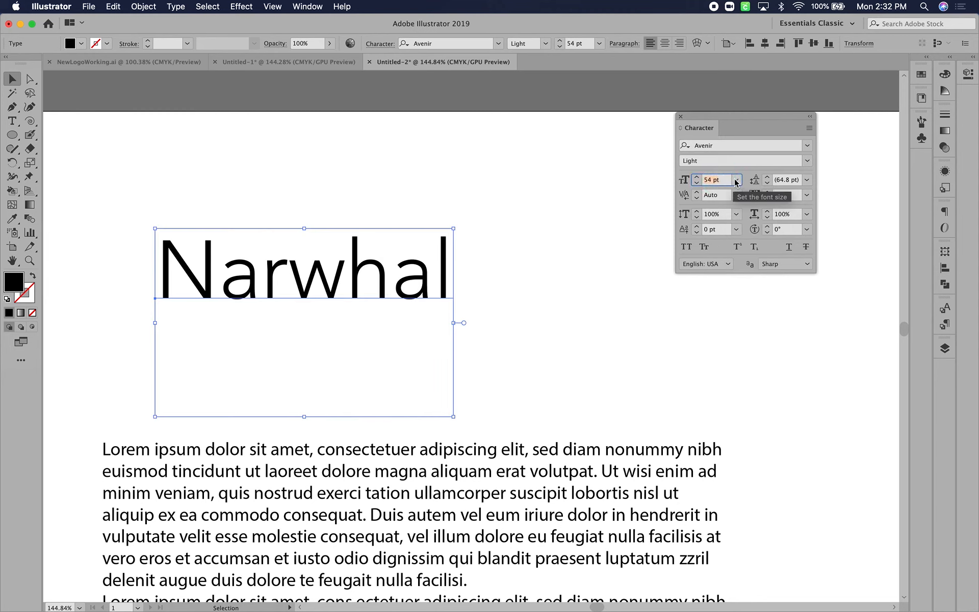
type("120")
key("Return")
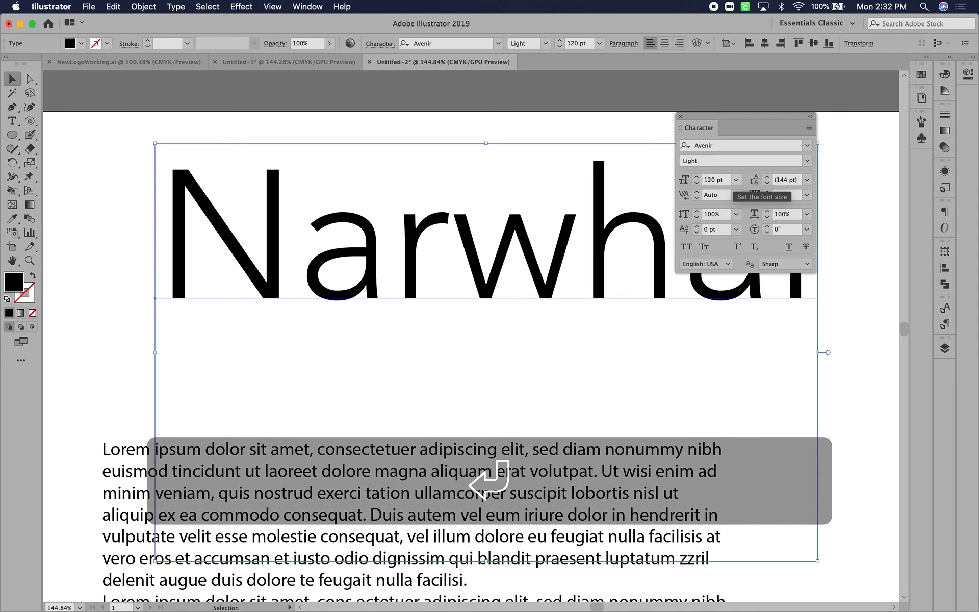
Set the font size of the "Narwhal" title to the 72 pt preset
left_click(736, 180)
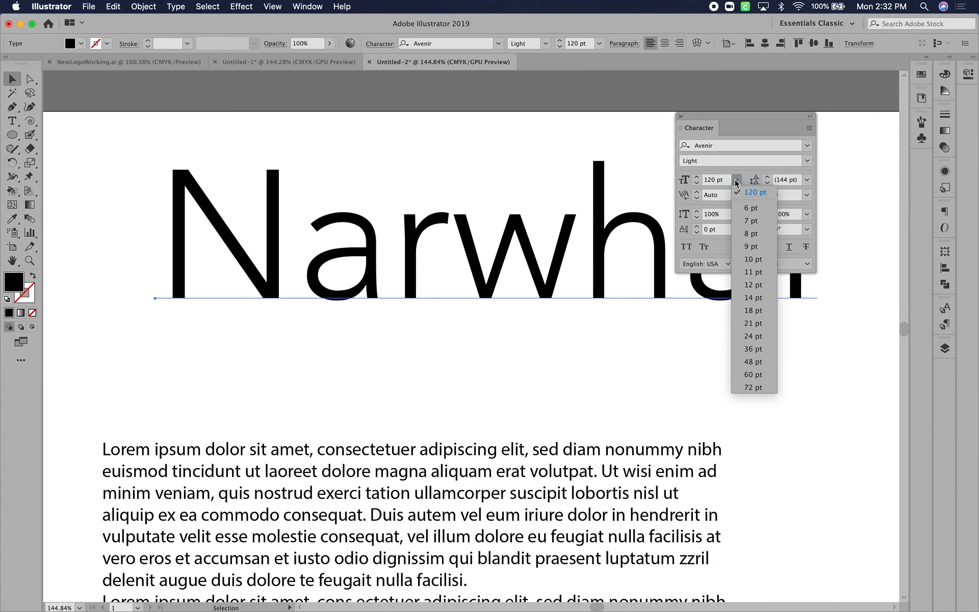
left_click(748, 387)
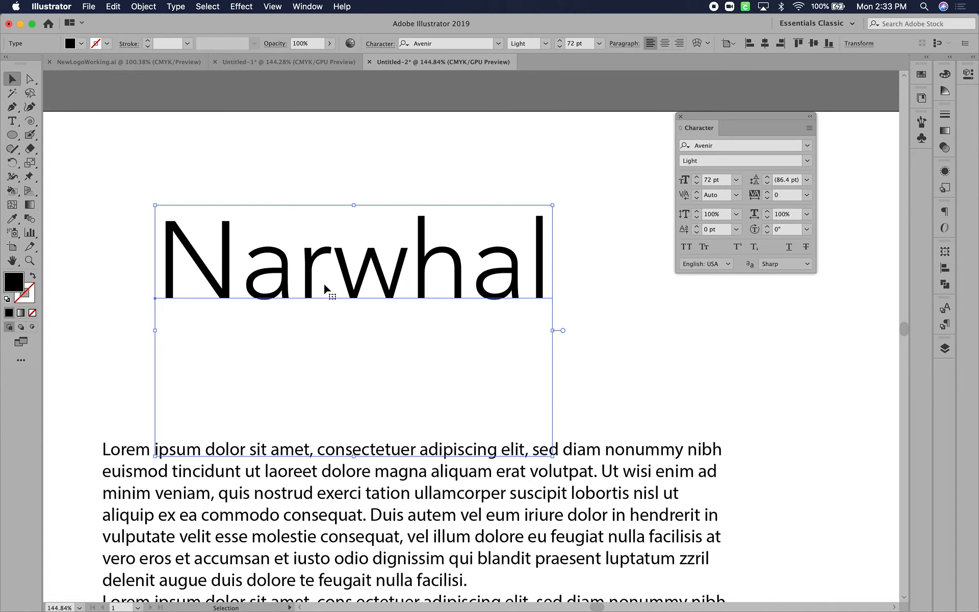
Try Optical and Metrics – Roman Only kerning on the "Narwhal" title and settle on Optical
left_click(737, 196)
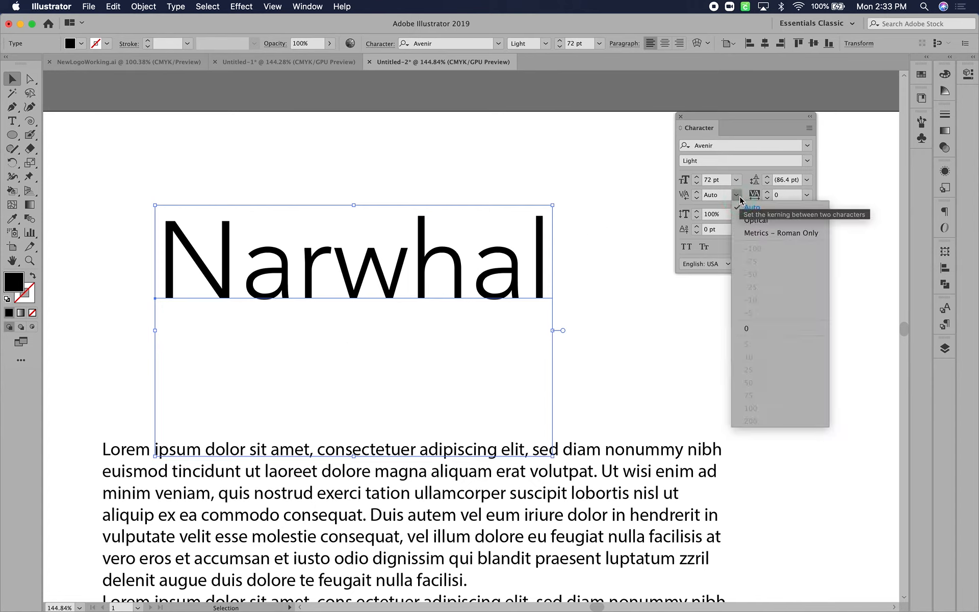
left_click(763, 219)
left_click(737, 197)
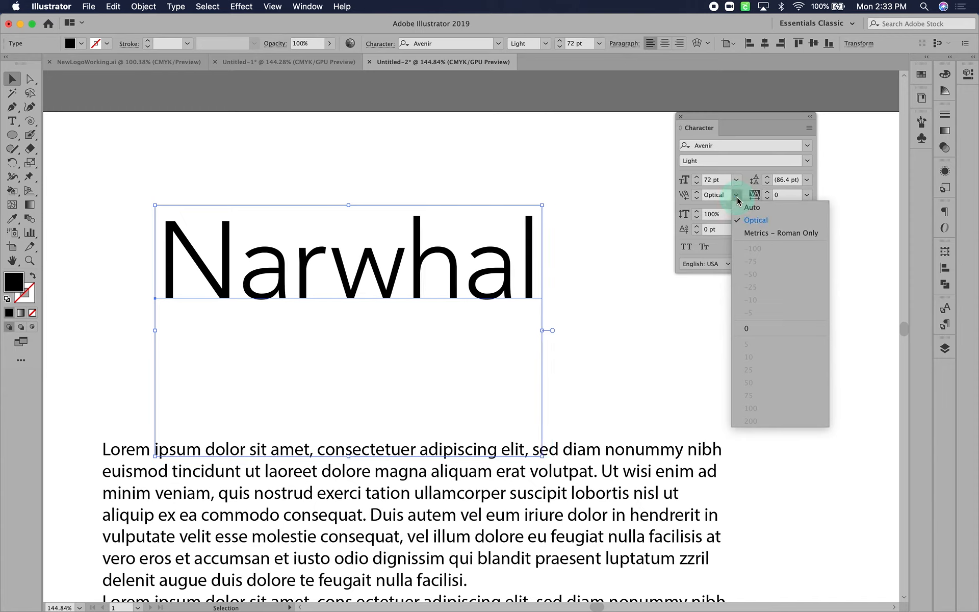
left_click(755, 232)
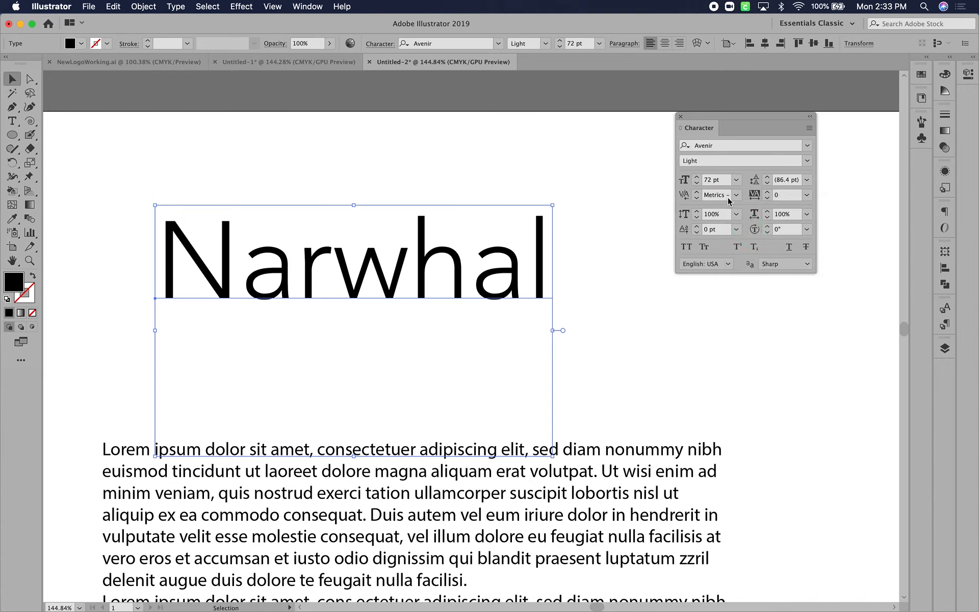
left_click(736, 197)
left_click(746, 218)
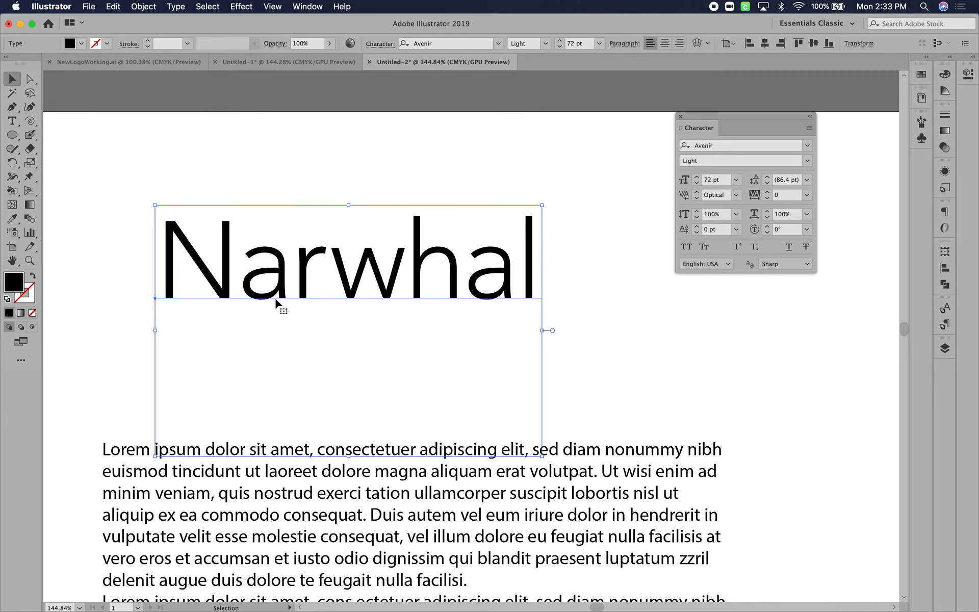
Widen the kerning between the "r" and "w" of the "Narwhal" title to 57
double_click(326, 267)
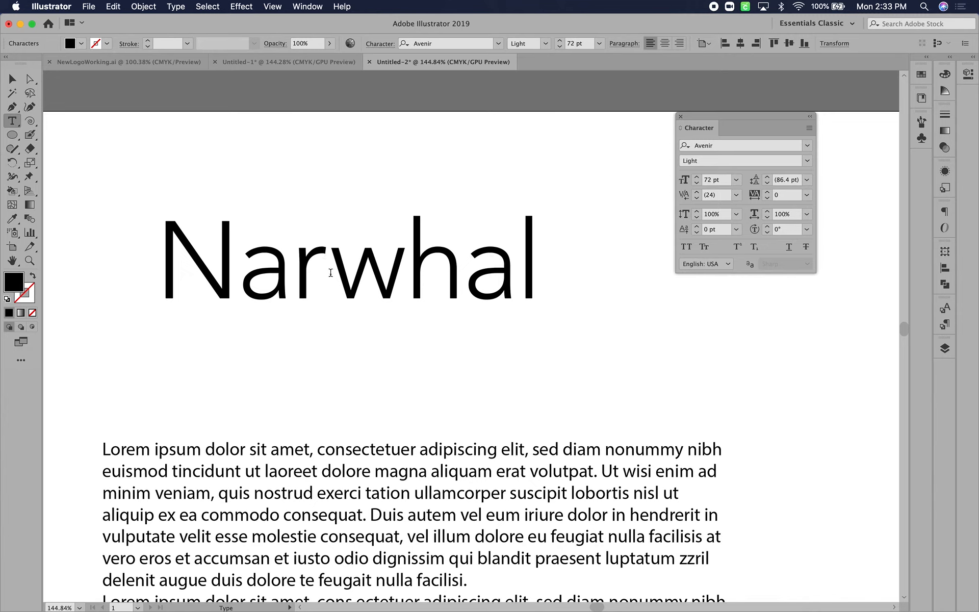
left_click(697, 192)
left_click(698, 192)
left_click(698, 192)
left_click(698, 191)
left_click(697, 192)
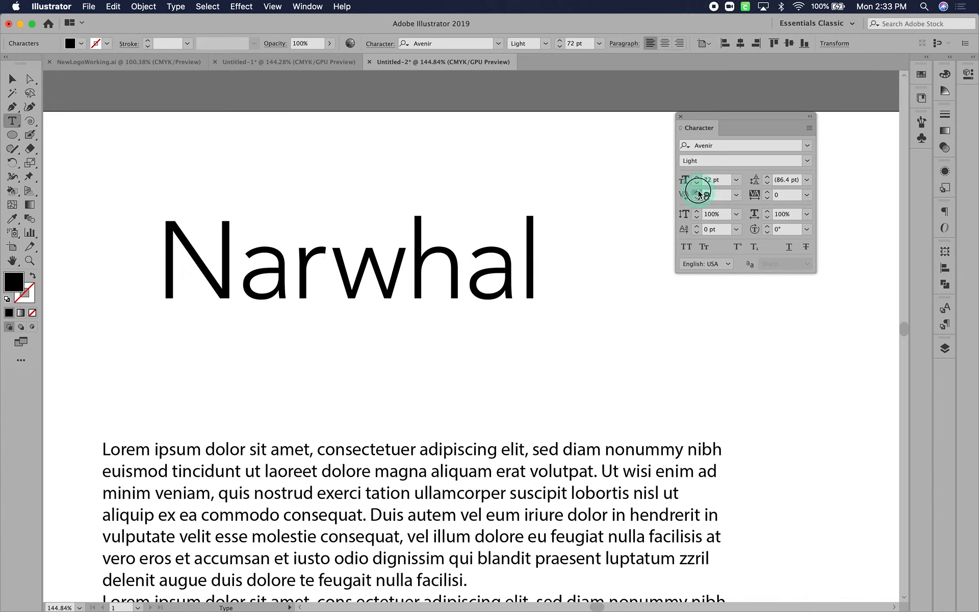
left_click(697, 192)
left_click(697, 192)
left_click(697, 192)
left_click(697, 191)
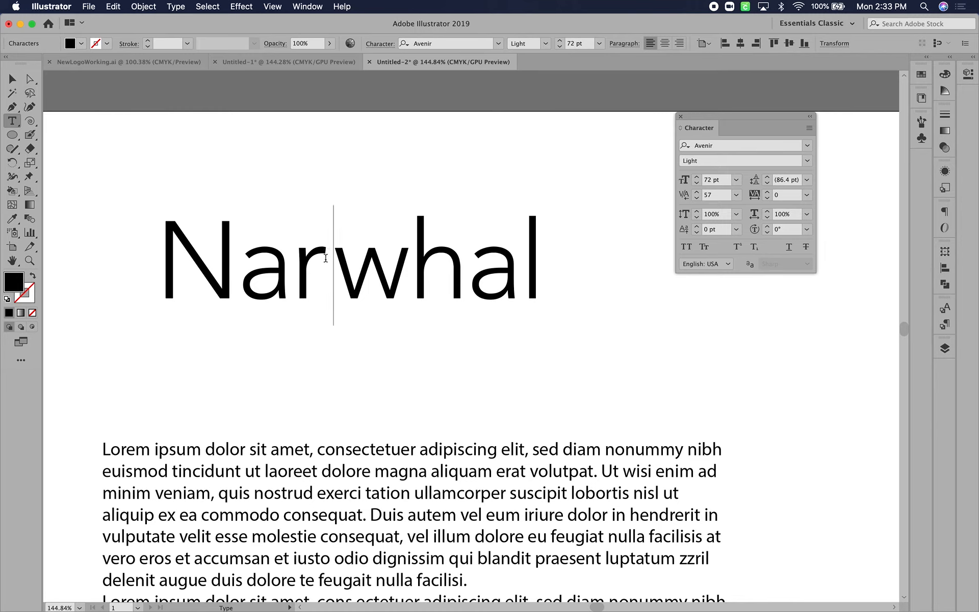
Tighten the kerning between the first "a" and the "r" of the "Narwhal" title to -47
left_click(285, 280)
left_click(696, 199)
left_click(697, 198)
left_click(696, 198)
left_click(696, 198)
left_click(697, 199)
left_click(697, 199)
left_click(697, 198)
left_click(696, 199)
left_click(696, 199)
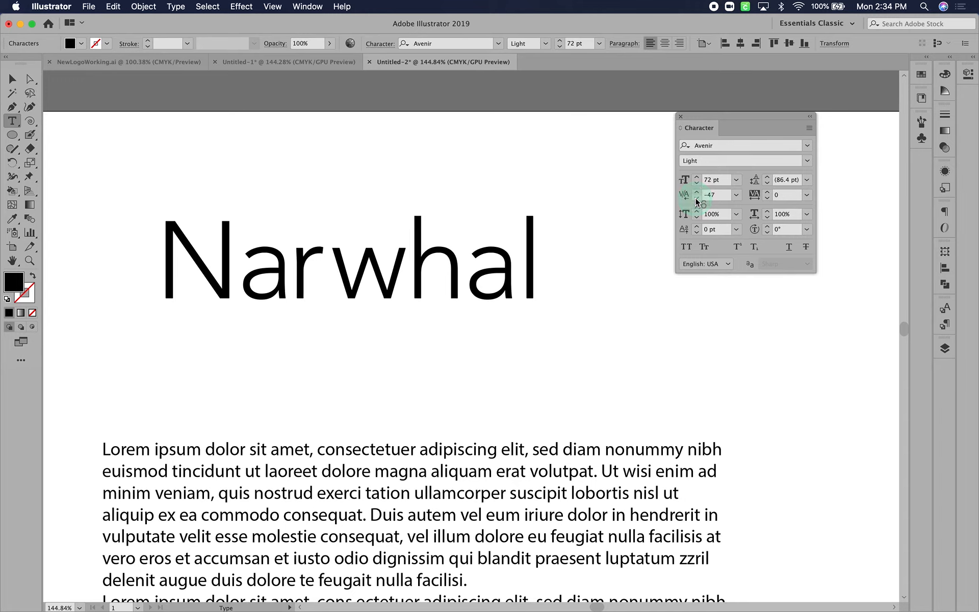
Tighten the kerning between the "N" and "a" of the "Narwhal" title to -57
left_click(243, 295)
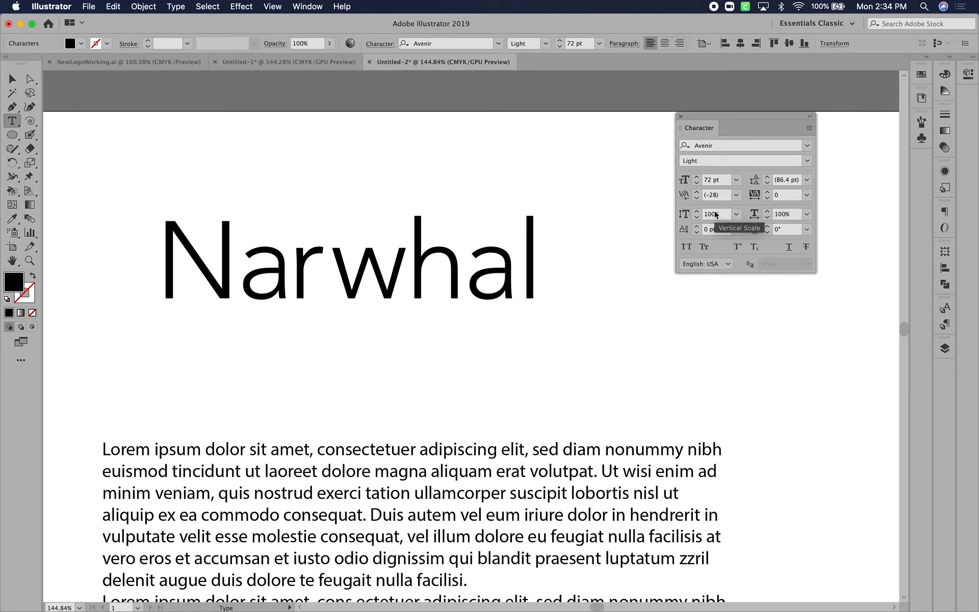
left_click(696, 199)
left_click(697, 199)
left_click(696, 199)
left_click(696, 199)
left_click(698, 200)
left_click(697, 200)
left_click(698, 200)
left_click(698, 200)
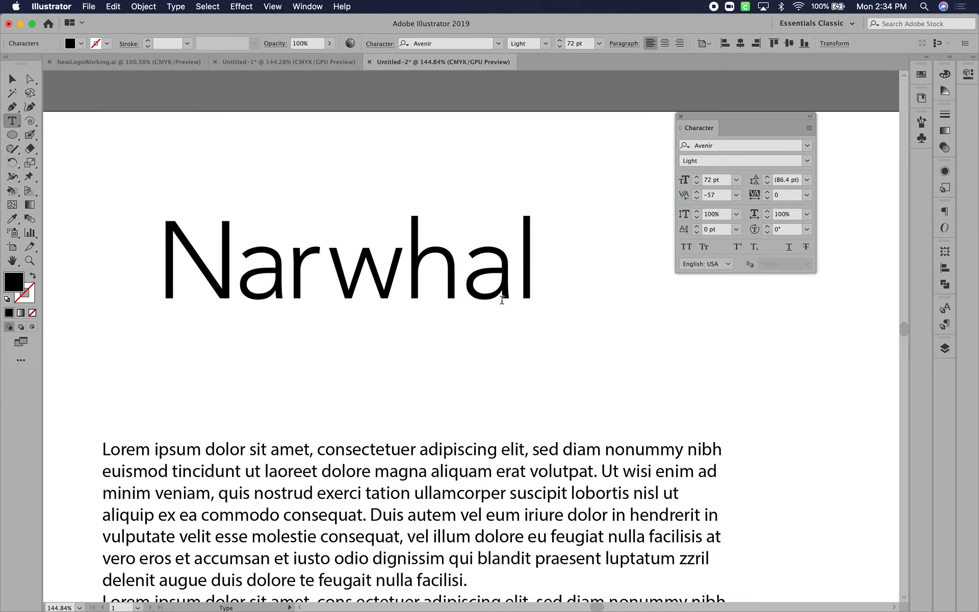
Tighten the kerning between the "h" and the second "a" of the "Narwhal" title
left_click(460, 287)
left_click(697, 201)
left_click(697, 201)
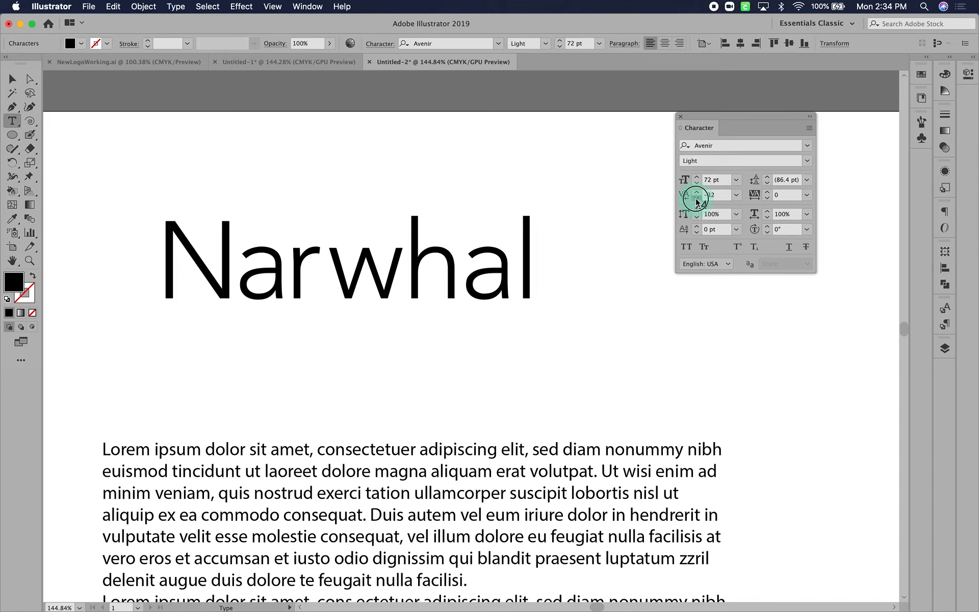
left_click(697, 201)
left_click(697, 201)
left_click(697, 201)
left_click(697, 201)
left_click(698, 201)
left_click(698, 201)
left_click(698, 201)
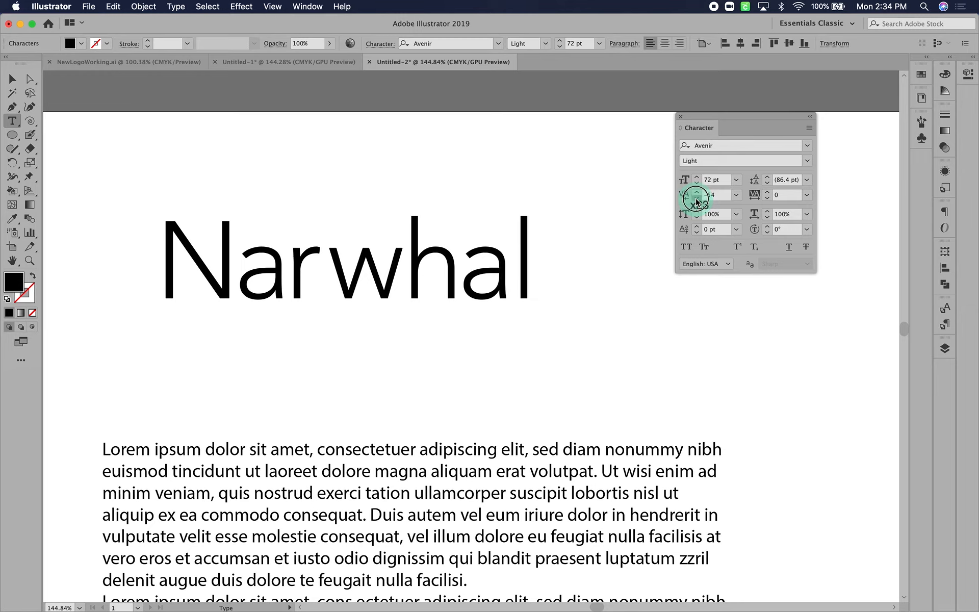
Tighten the kerning between the last "a" and the "l" of the "Narwhal" title to -52
key("Right")
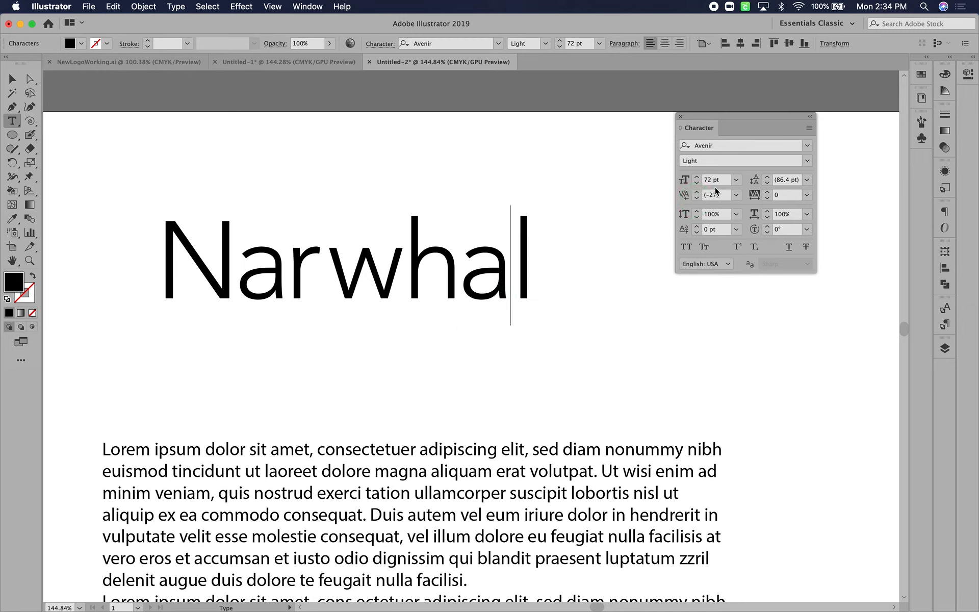
left_click(697, 200)
left_click(696, 200)
left_click(696, 200)
left_click(697, 199)
left_click(697, 200)
left_click(696, 200)
left_click(696, 200)
left_click(696, 200)
left_click(696, 200)
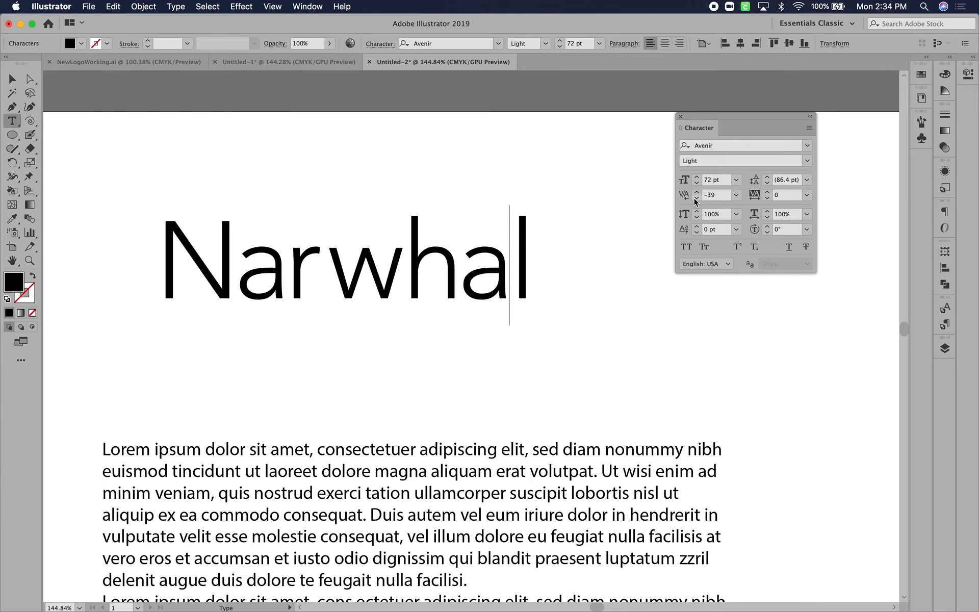
left_click(696, 199)
left_click(696, 199)
left_click(696, 199)
left_click(696, 199)
left_click(696, 199)
left_click(696, 199)
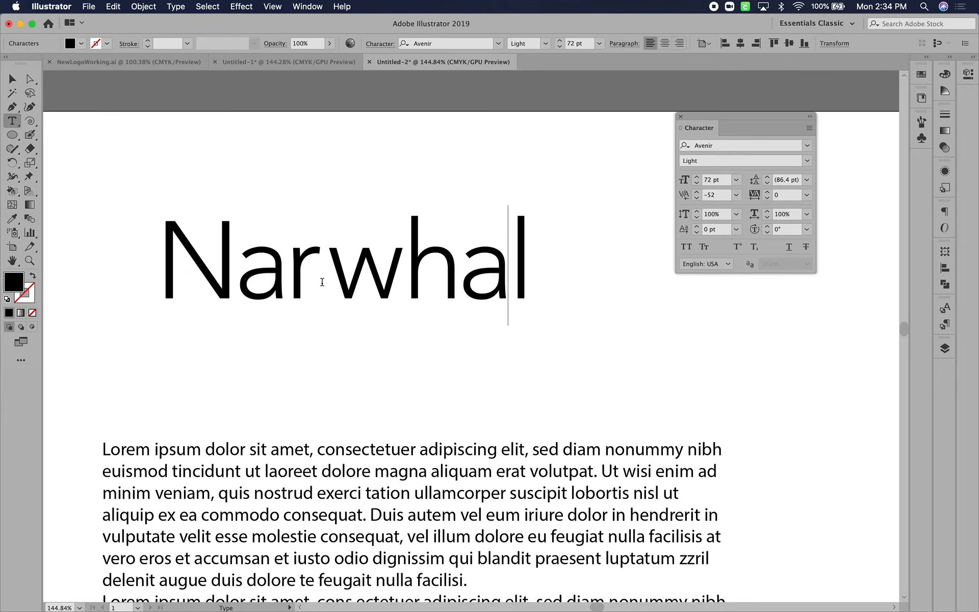
Select the whole "Narwhal" text object and increase its tracking to 97
left_click(13, 79)
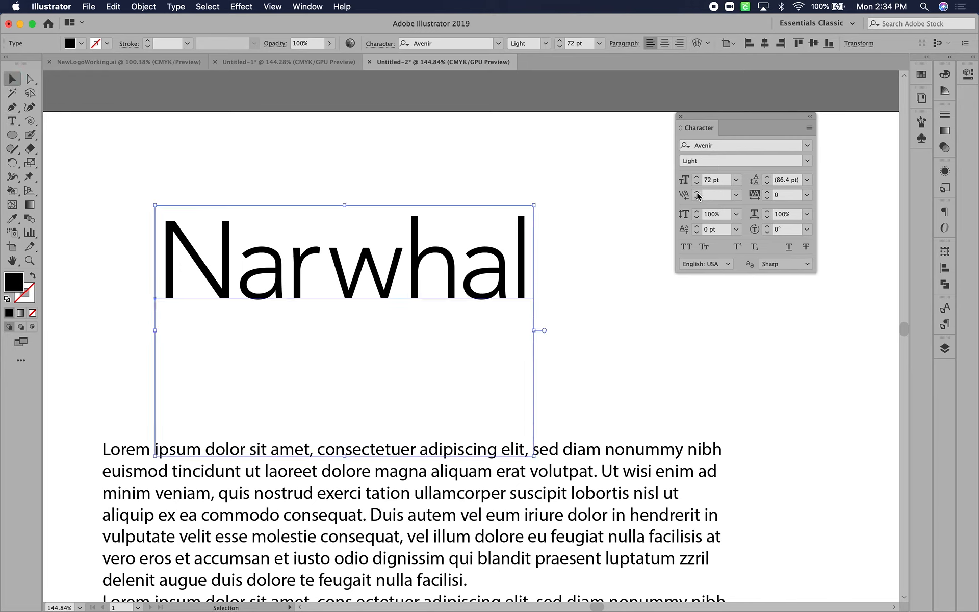
left_click(767, 193)
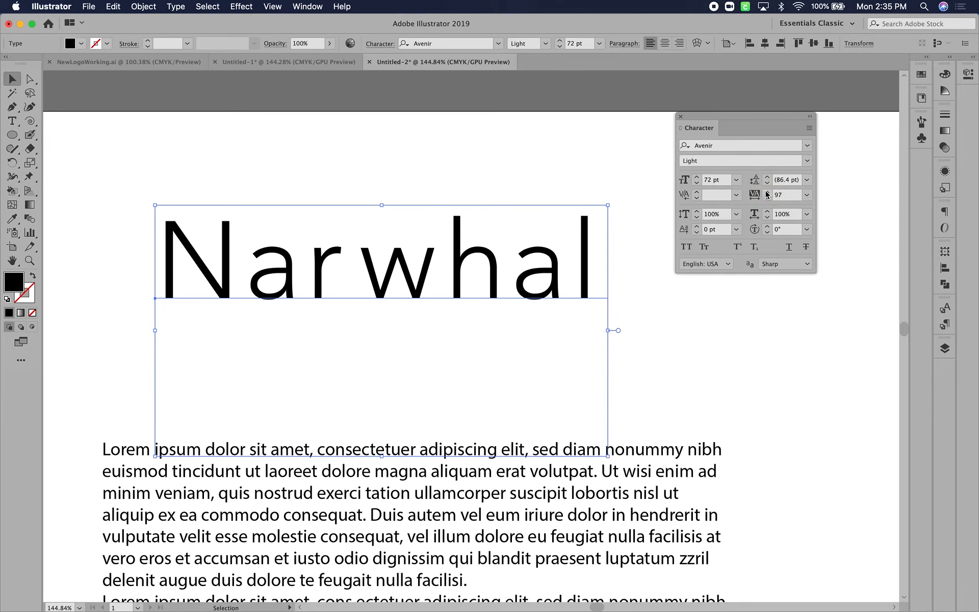
Close the Great_Vibes folder window in Finder and return to Illustrator with its panels shown
key("Tab")
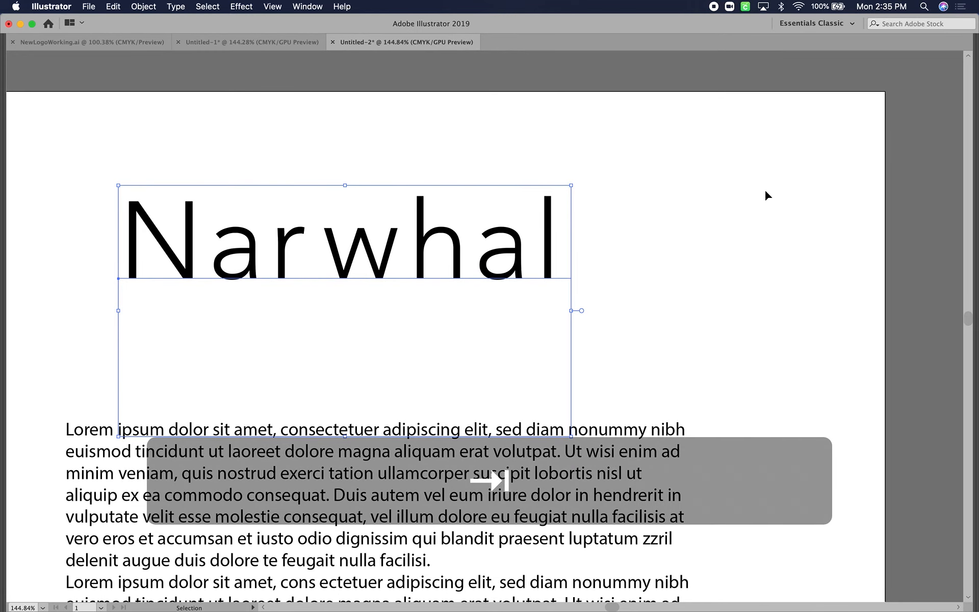
key("super+Tab")
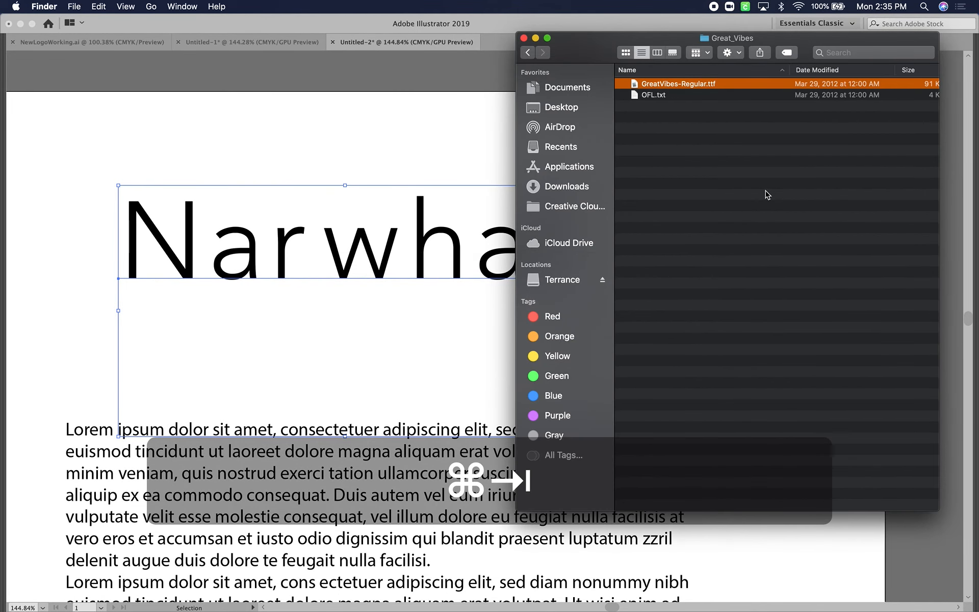
key("Down")
key("super+w")
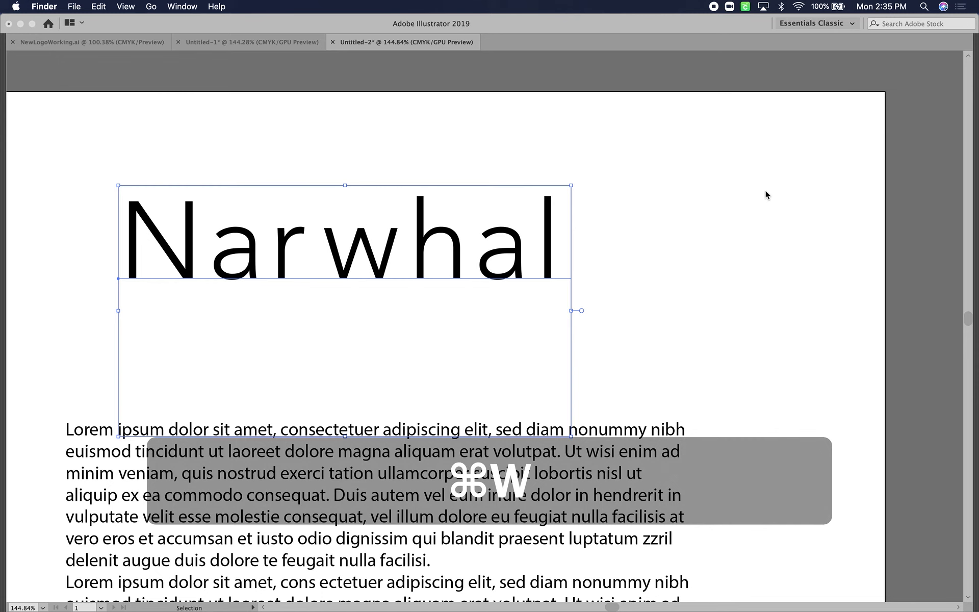
key("super+Tab")
key("Tab")
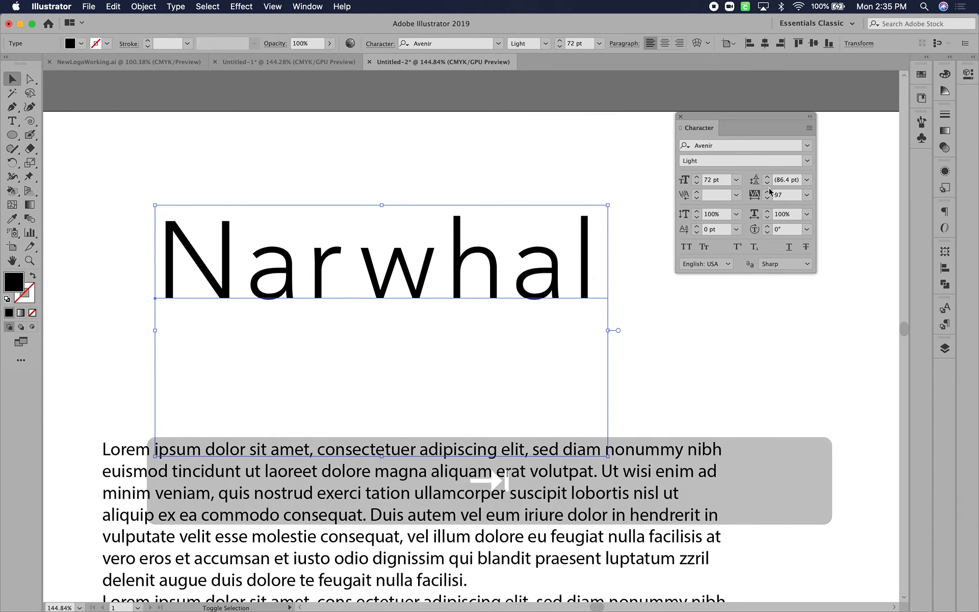
Widen the tracking of the "Narwhal" title to 240
left_click(767, 192)
left_click(768, 192)
left_click(768, 192)
left_click(768, 193)
left_click(767, 193)
left_click(768, 192)
left_click(767, 192)
left_click(767, 192)
left_click(767, 192)
left_click(767, 192)
left_click(767, 192)
left_click(768, 193)
left_click(767, 192)
left_click(767, 193)
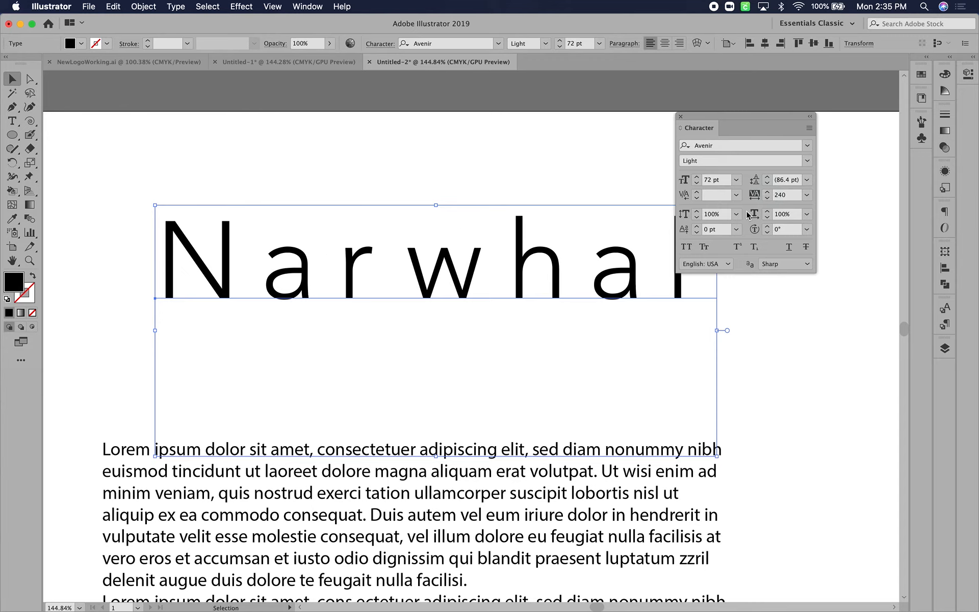
Tighten the tracking of the "Narwhal" title to -20
left_click(767, 199)
left_click(767, 199)
left_click(767, 199)
left_click(767, 199)
left_click(767, 199)
left_click(768, 198)
left_click(767, 199)
left_click(766, 199)
left_click(766, 199)
left_click(767, 199)
left_click(766, 199)
left_click(767, 199)
left_click(767, 198)
left_click(767, 199)
left_click(767, 199)
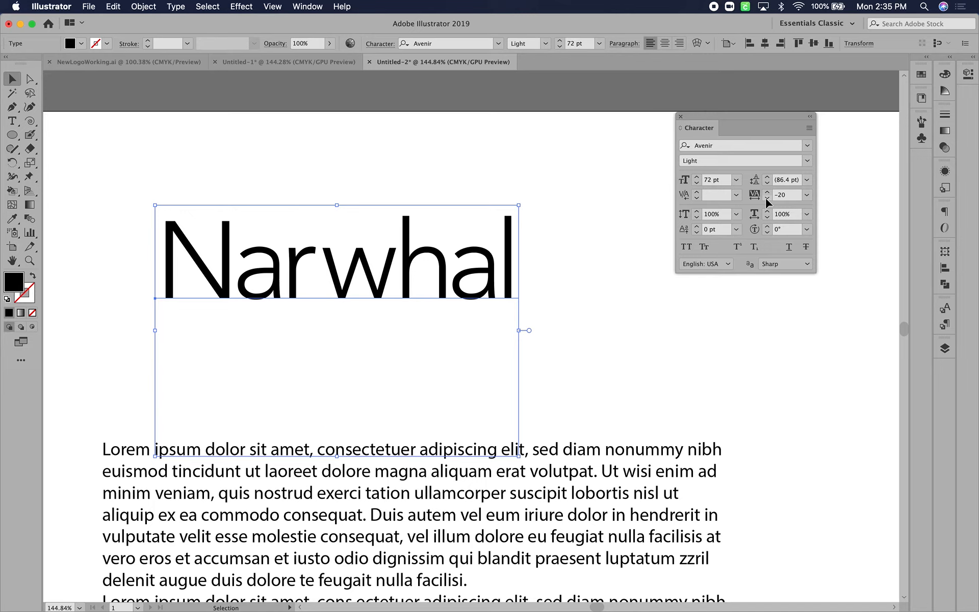
Increase the tracking of the "Narwhal" title to 250
left_click(767, 192)
left_click(768, 192)
left_click(767, 192)
left_click(768, 192)
left_click(768, 193)
left_click(768, 192)
left_click(767, 192)
left_click(767, 193)
left_click(767, 192)
left_click(768, 192)
left_click(768, 192)
left_click(768, 192)
left_click(768, 192)
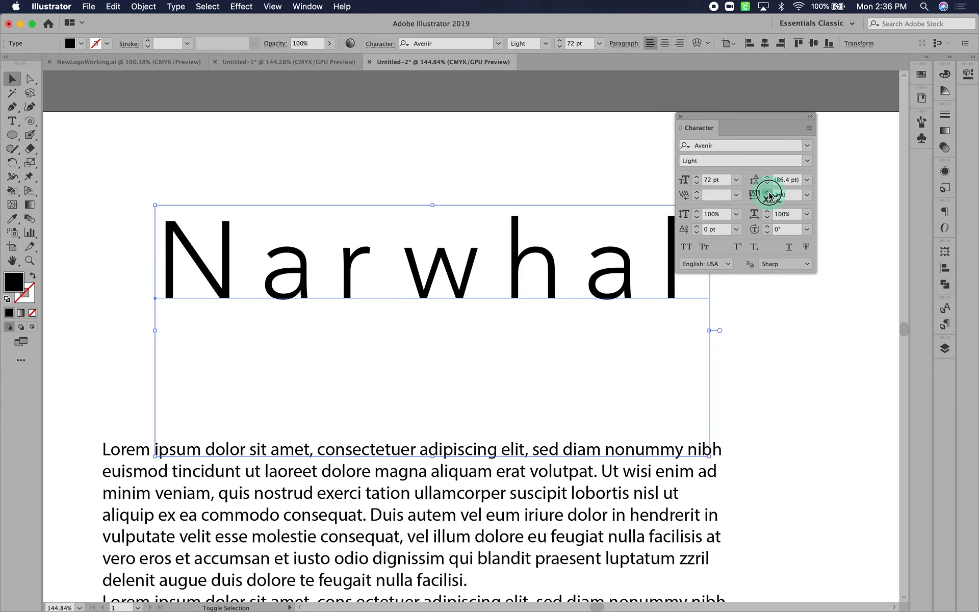
left_click(768, 192)
Replace the capital "N" of the title with a lowercase "n" and reselect the whole text object
double_click(246, 265)
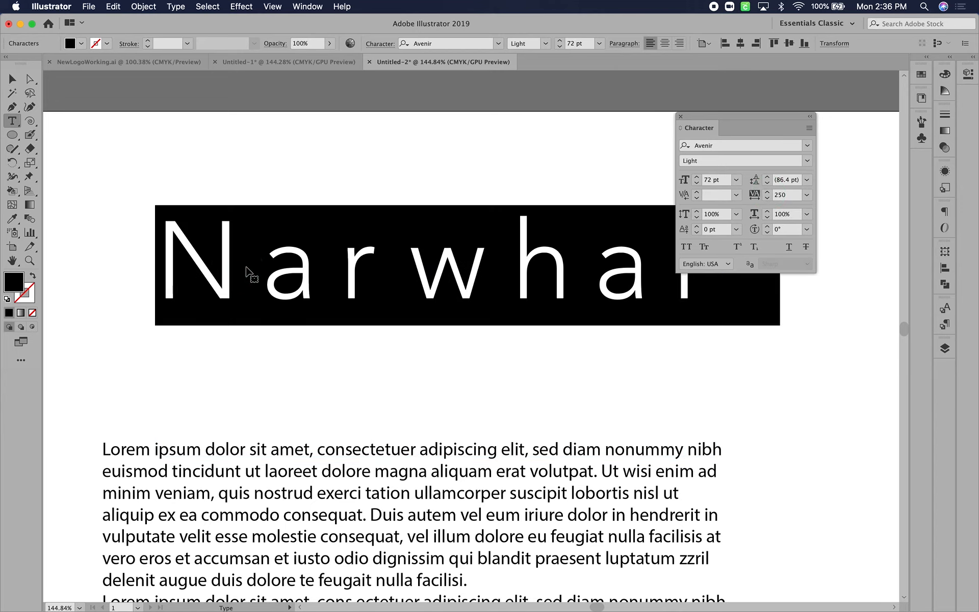
left_click(246, 265)
key("BackSpace")
type("n")
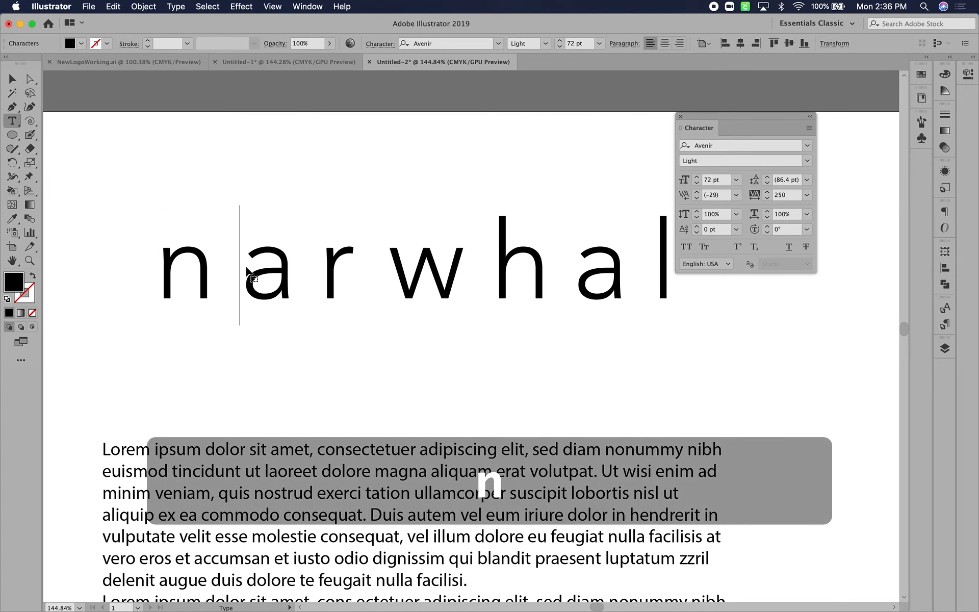
left_click(12, 80)
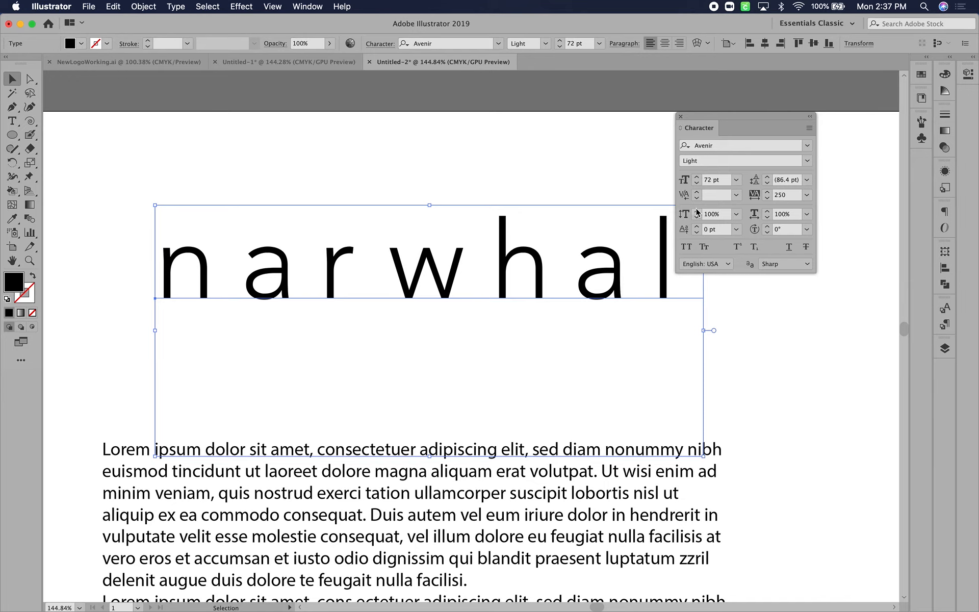
Set the vertical scale of the "narwhal" title to 150% and stretch its text upward to a font size of about 82.31 pt
left_click(696, 210, "shift")
left_click(697, 211, "shift")
left_click(697, 211, "shift")
left_click(697, 210, "shift")
left_click(696, 211, "shift")
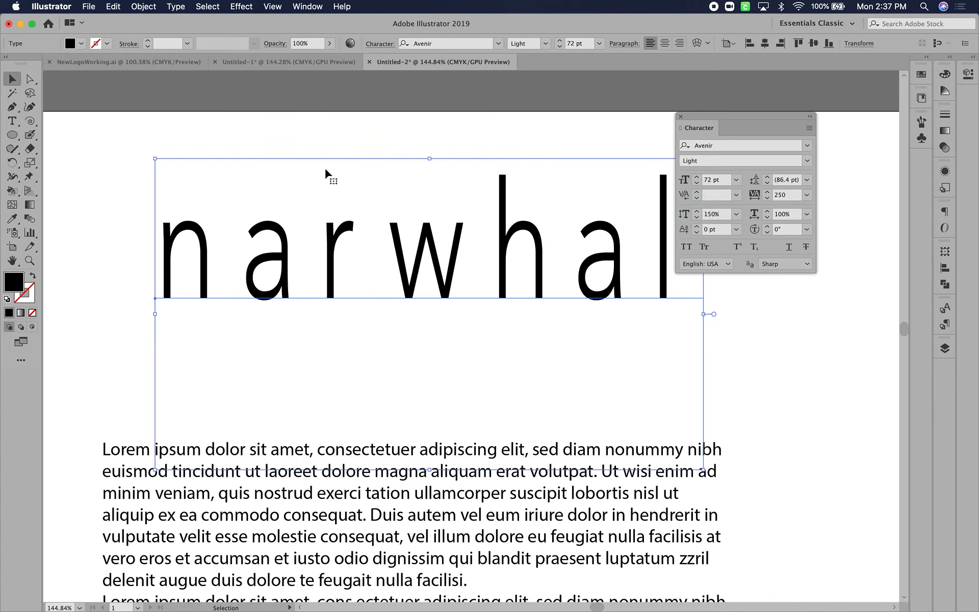
left_click_drag(429, 158, 432, 112)
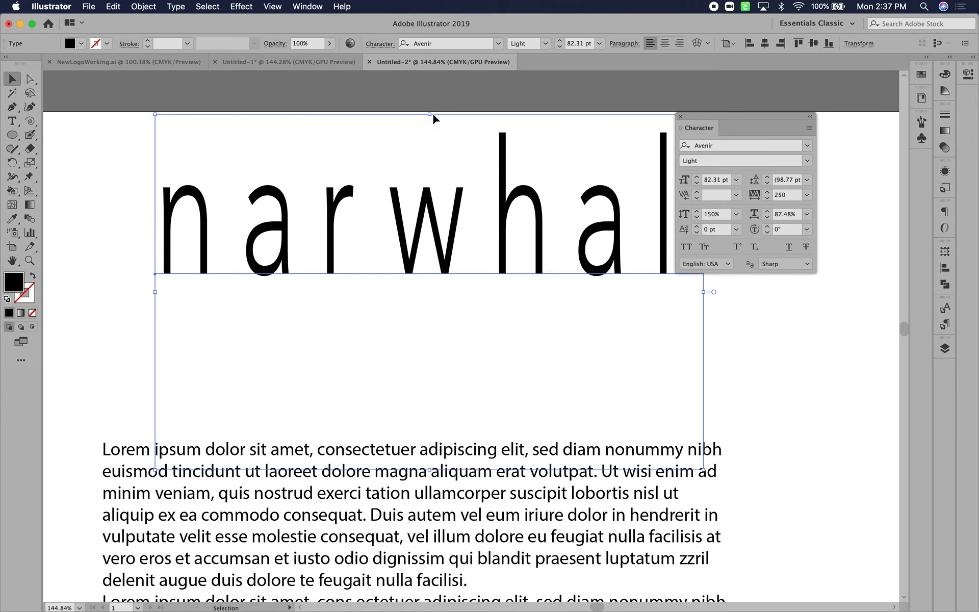
Set the "narwhal" title's horizontal and vertical scale to 100% and move it just above the body text, aligned with the text's left edge
left_click(779, 214)
type("100")
key("Return")
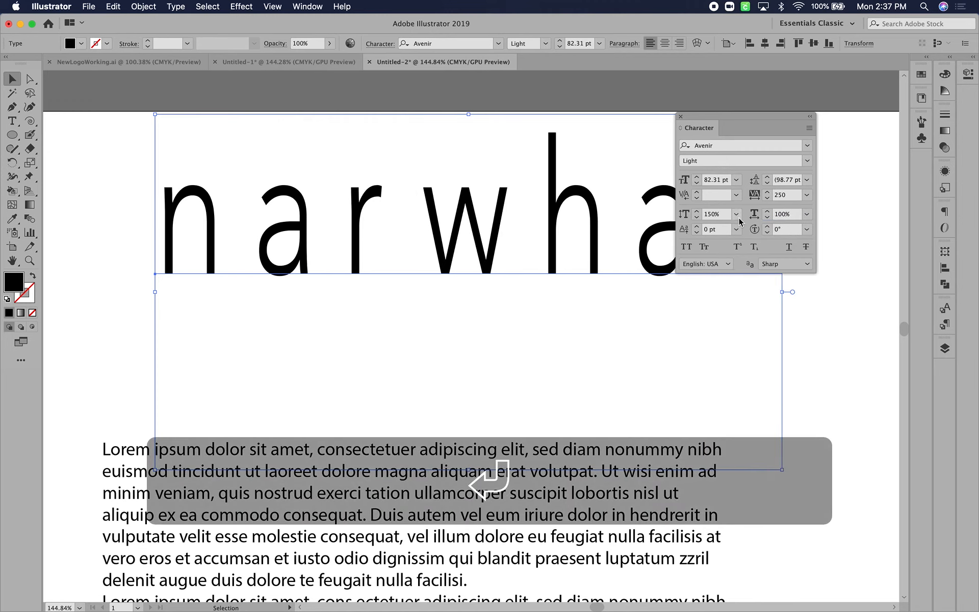
left_click(715, 214)
type("100")
key("Return")
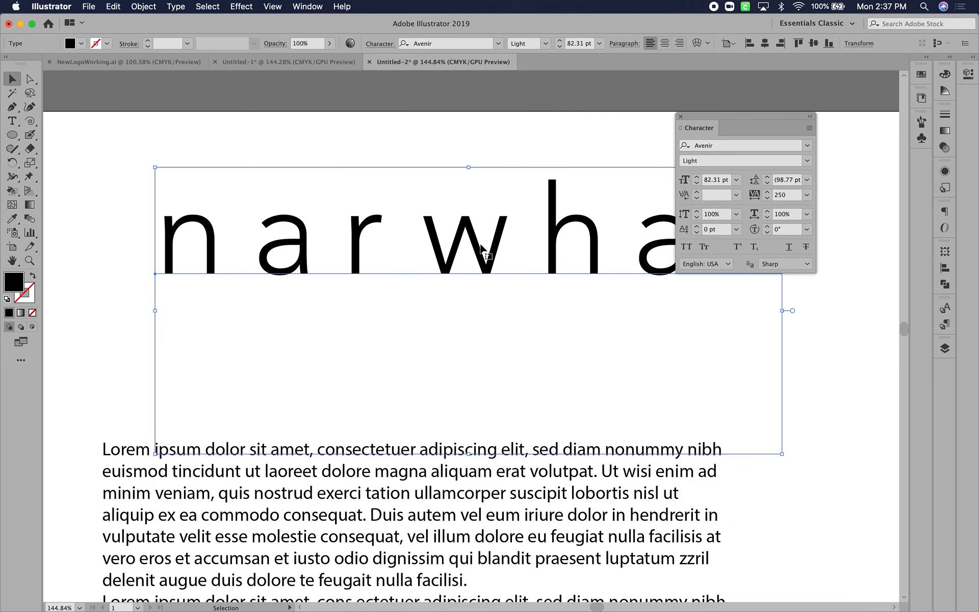
left_click_drag(479, 250, 425, 339)
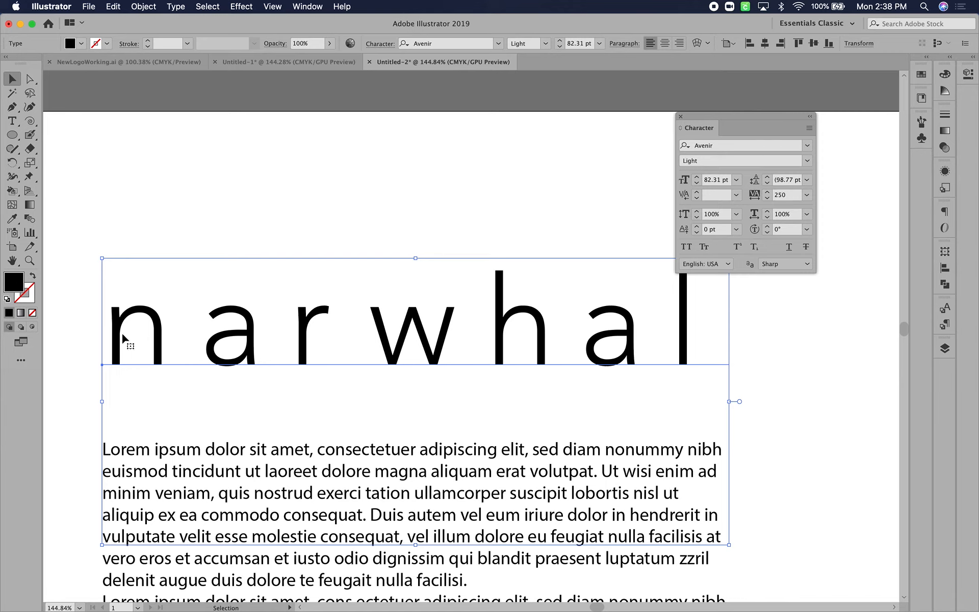
Replace the lowercase "n" at the start of the title with a capital "N"
double_click(153, 328)
double_click(162, 340)
left_click_drag(165, 342, 102, 341)
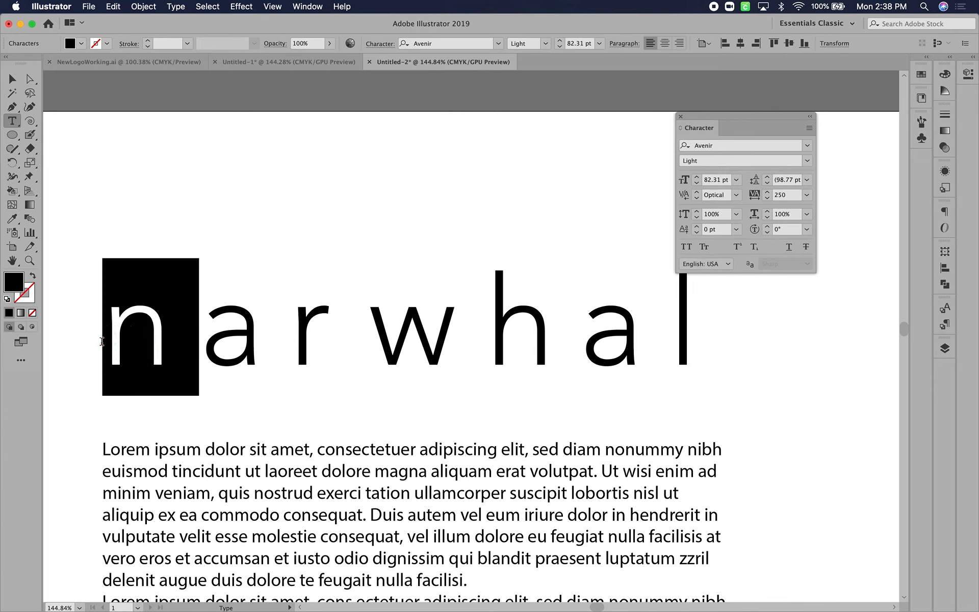
type("N")
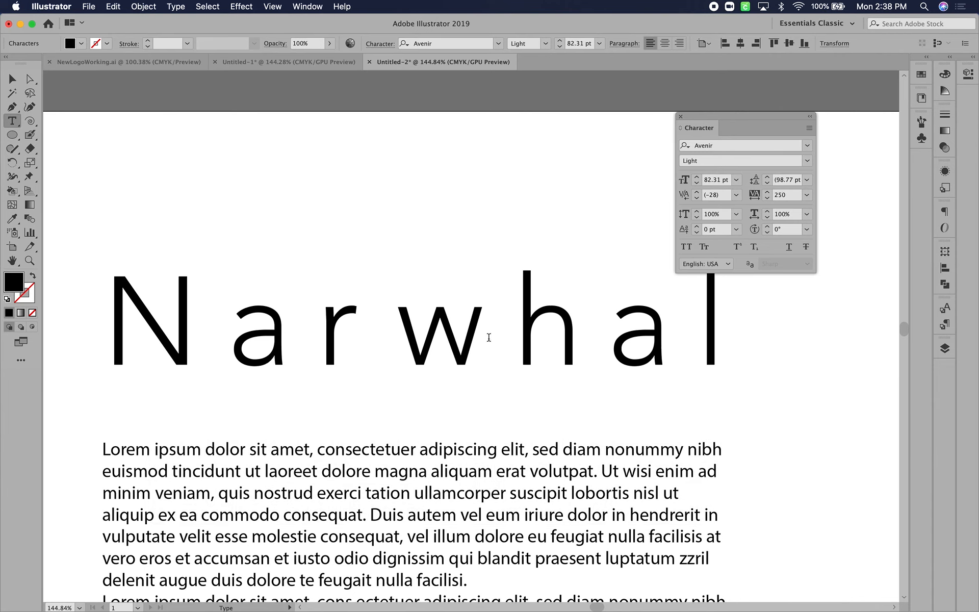
Show the rulers and place a horizontal guide at the top of the title's capital "N", at about Y 109.5 pt
scroll(595, 348, "up", 2)
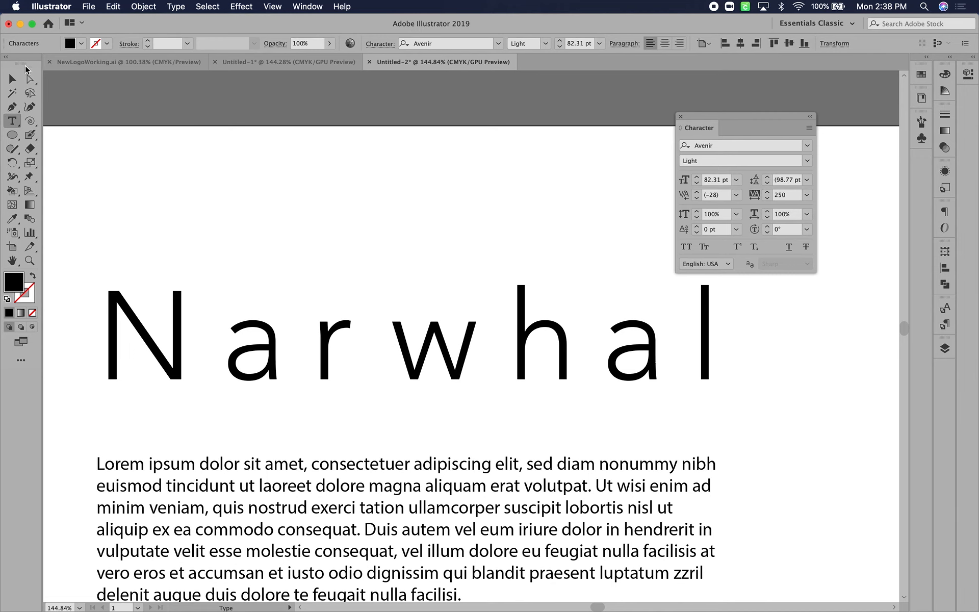
left_click(308, 6)
mouse_move(268, 11)
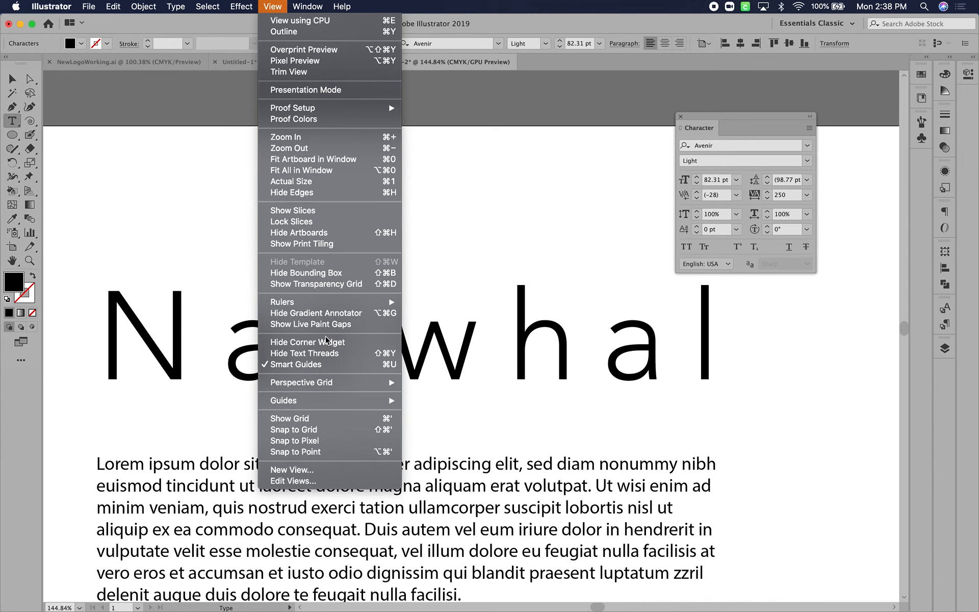
mouse_move(339, 302)
left_click(445, 297)
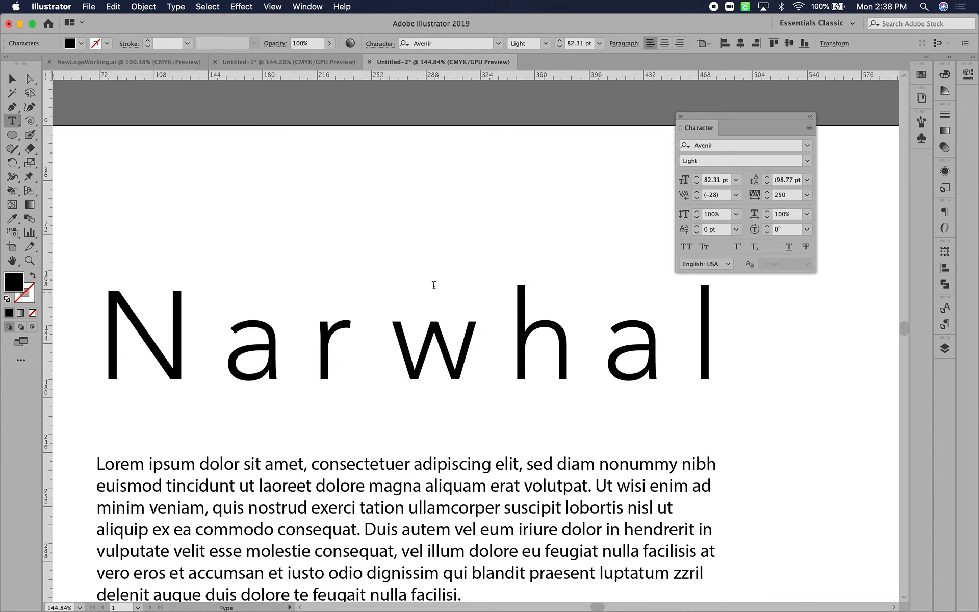
left_click_drag(316, 77, 332, 291)
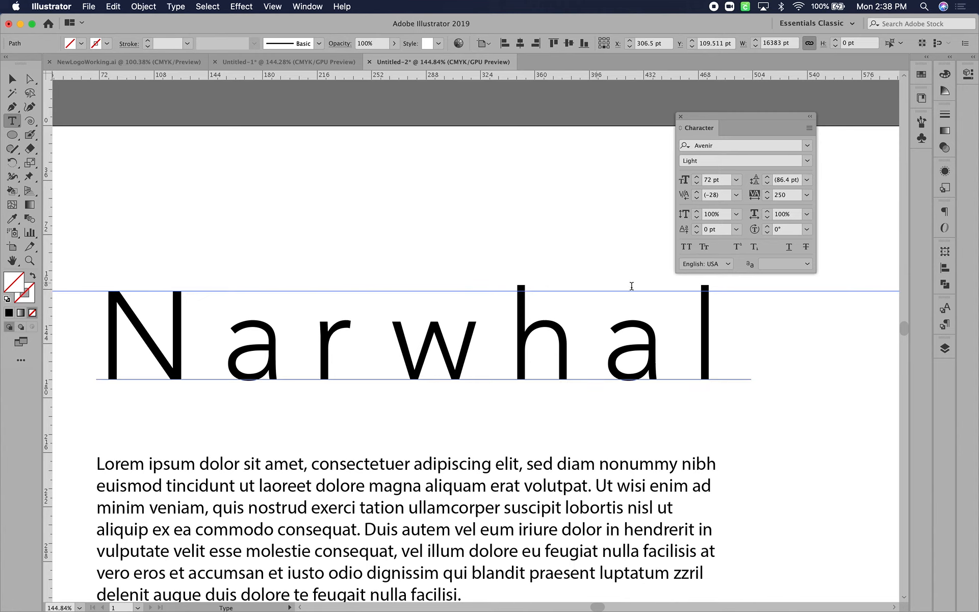
Set the baseline shift of the letters "arw" in the title to 20 pt, raising them to the guide
left_click(439, 355)
left_click_drag(356, 345, 240, 349)
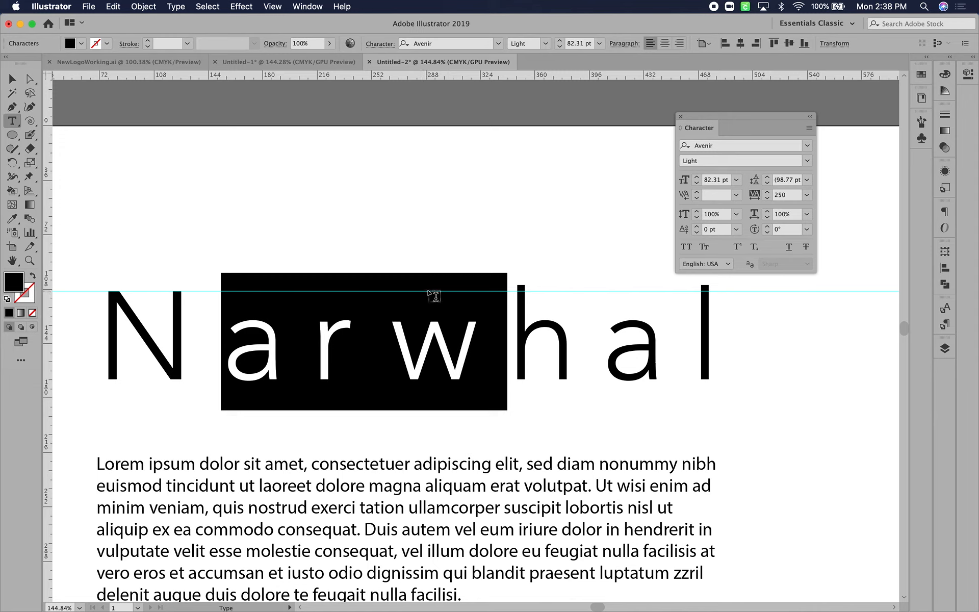
left_click(697, 227)
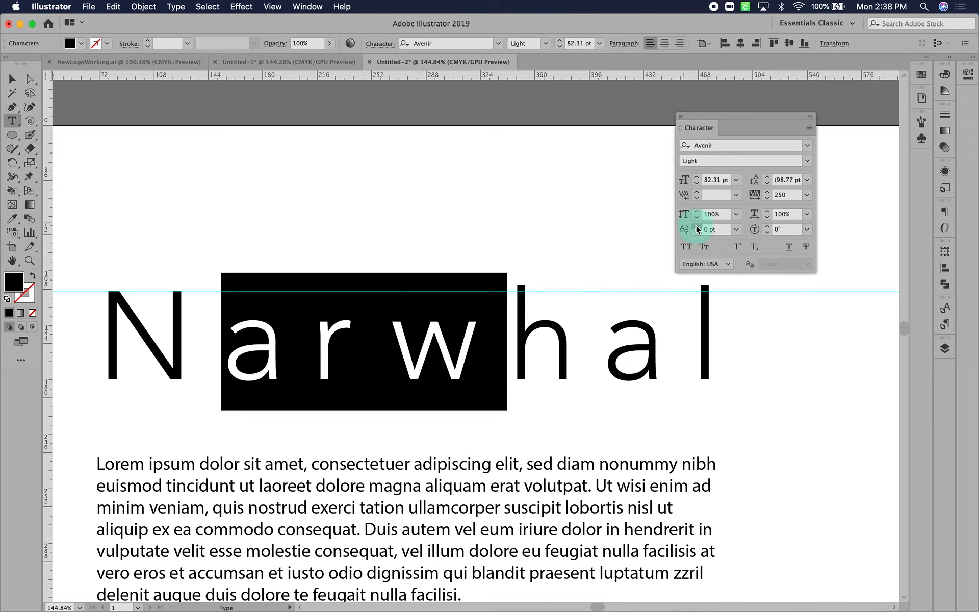
left_click_drag(697, 229, 697, 229)
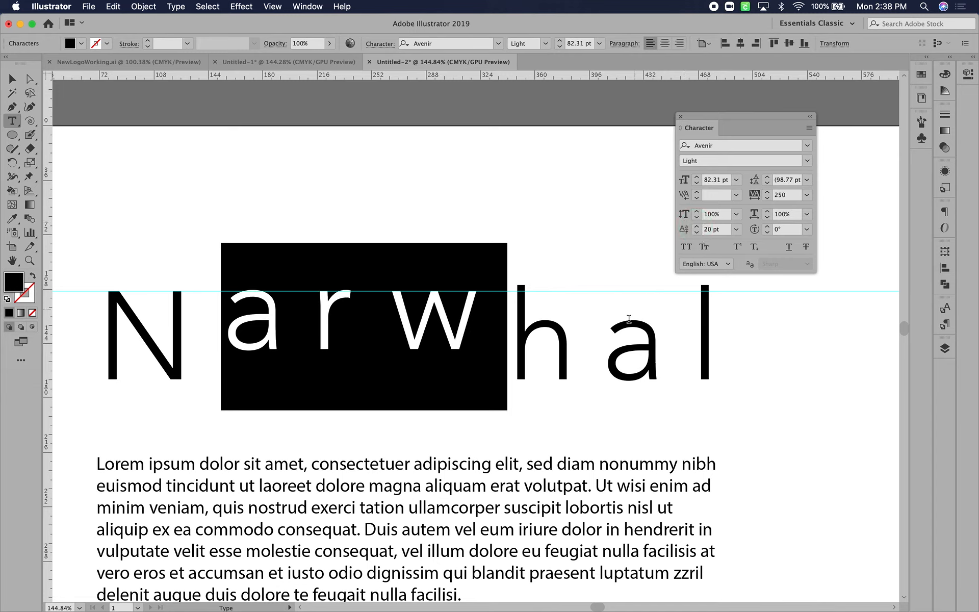
Set the baseline shift of the title's second "a" to 19 pt and deselect the title
left_click(630, 335)
left_click_drag(616, 351, 657, 350)
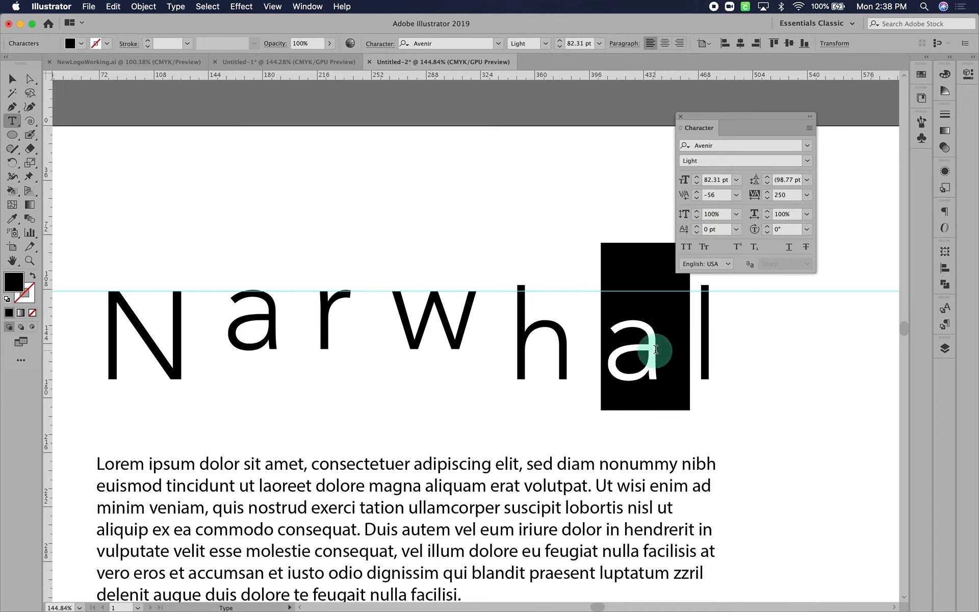
left_click_drag(693, 228, 696, 234)
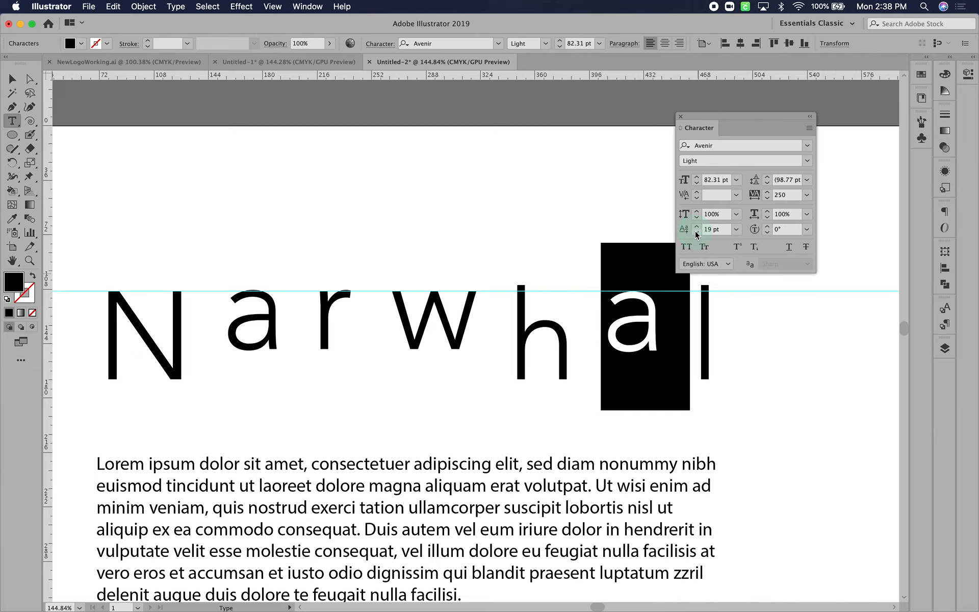
left_click(12, 78)
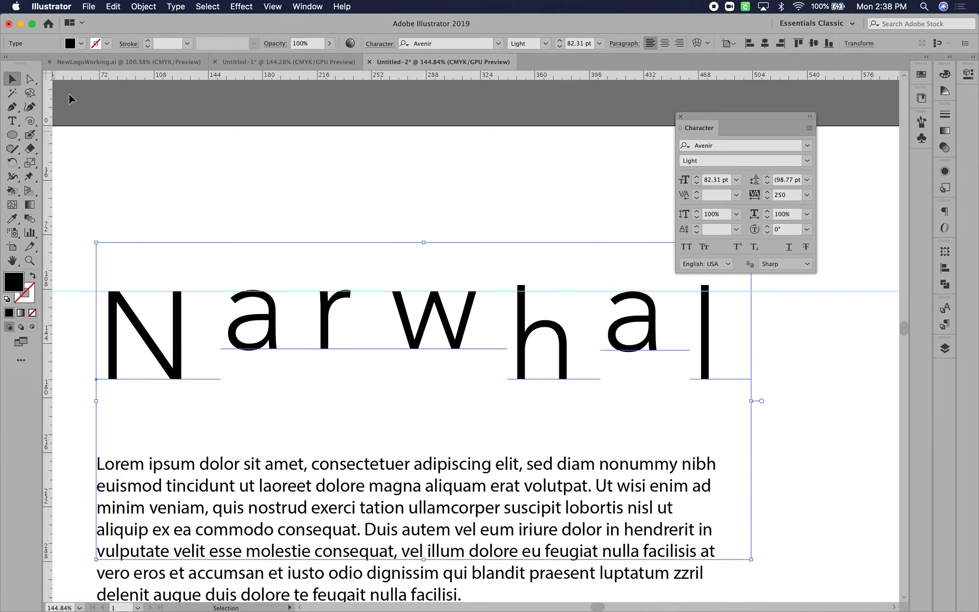
left_click(305, 153)
Move the body text block down by about 200 pt to open a space below the title
scroll(314, 171, "down", 5)
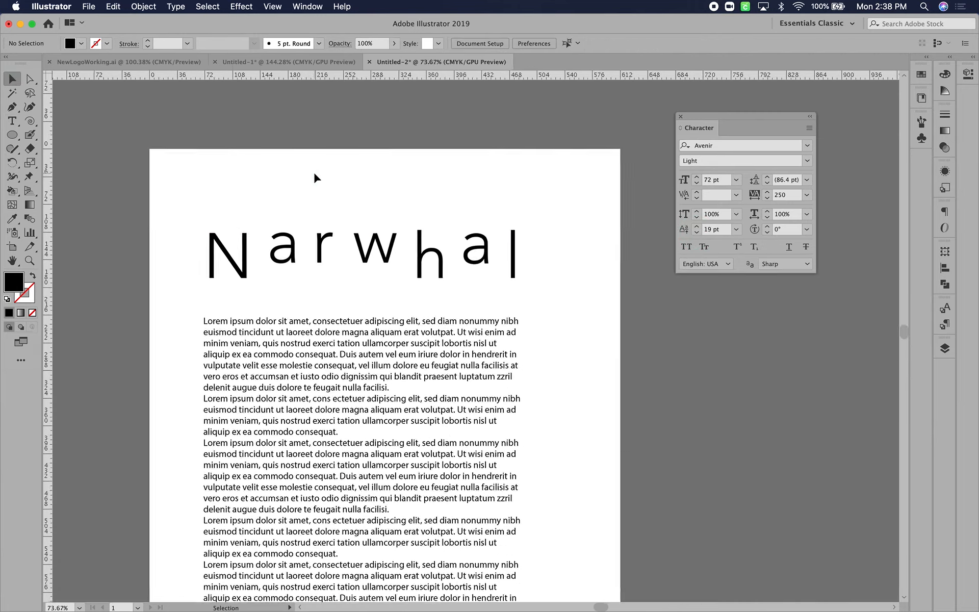
left_click(356, 393)
left_click_drag(355, 393, 422, 558)
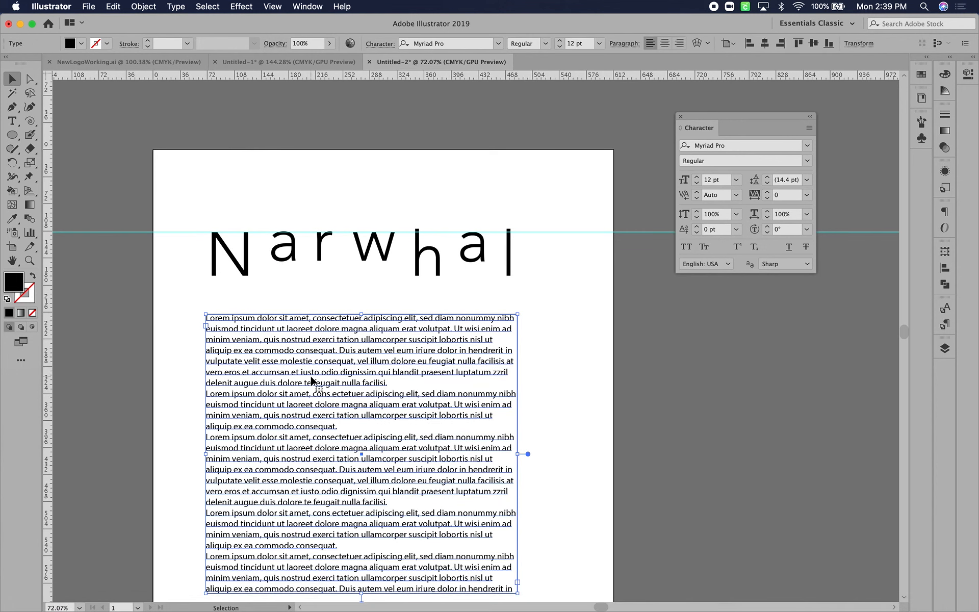
key("shift+Down")
key("shift+Down")
key("shift+Down")
key("shift+Down")
key("shift+Down")
key("shift+Down")
key("shift+Down")
key("shift+Down")
key("shift+Down")
key("shift+Down")
key("shift+Down")
key("shift+Down")
key("shift+Down")
key("shift+Down")
key("shift+Down")
key("shift+Down")
key("shift+Down")
key("shift+Down")
key("shift+Down")
key("shift+Down")
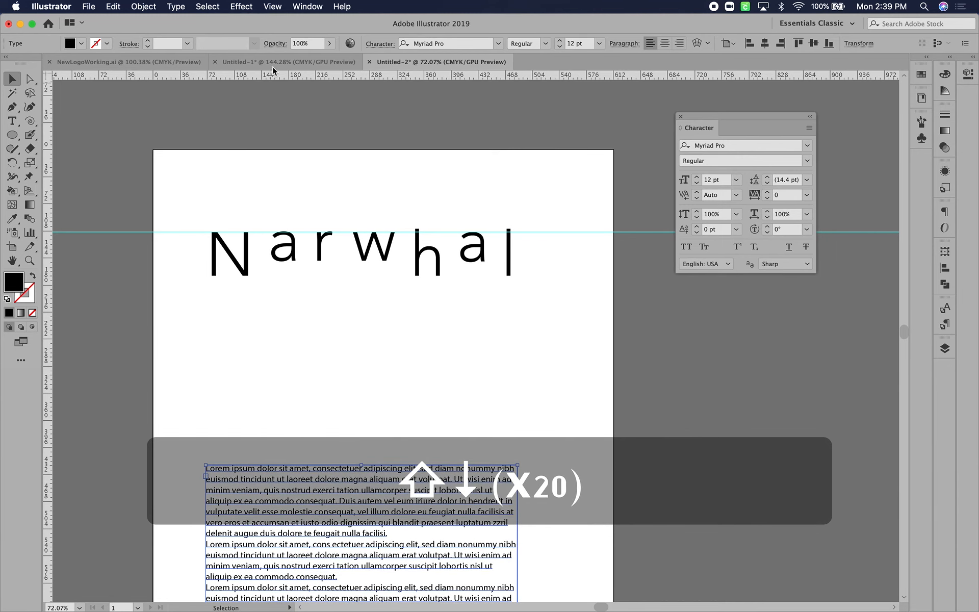
Copy the narwhal illustration from the Untitled-1 document into Untitled-2 and position it between the title and the body text
left_click(273, 65)
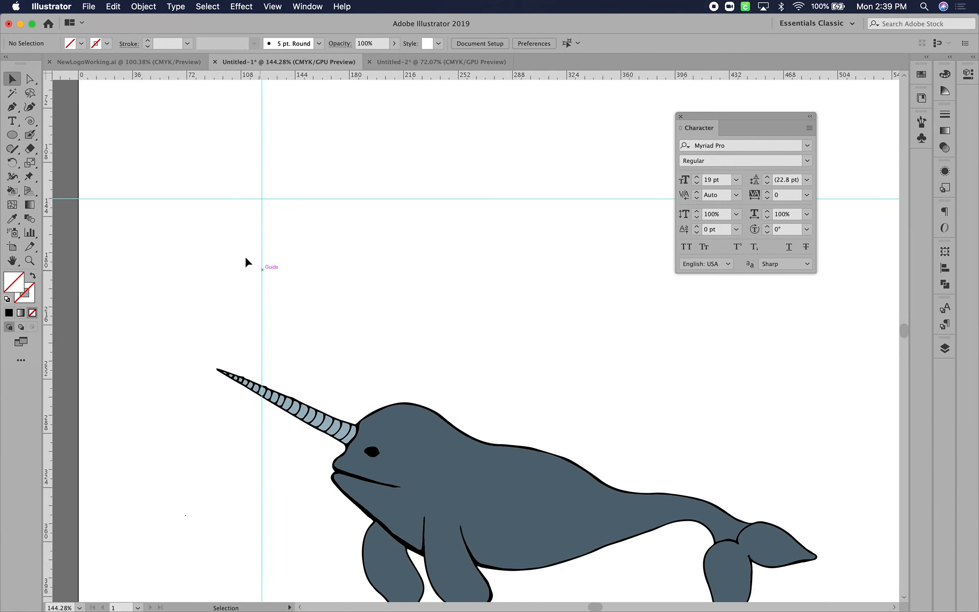
left_click(442, 462)
key("super+c")
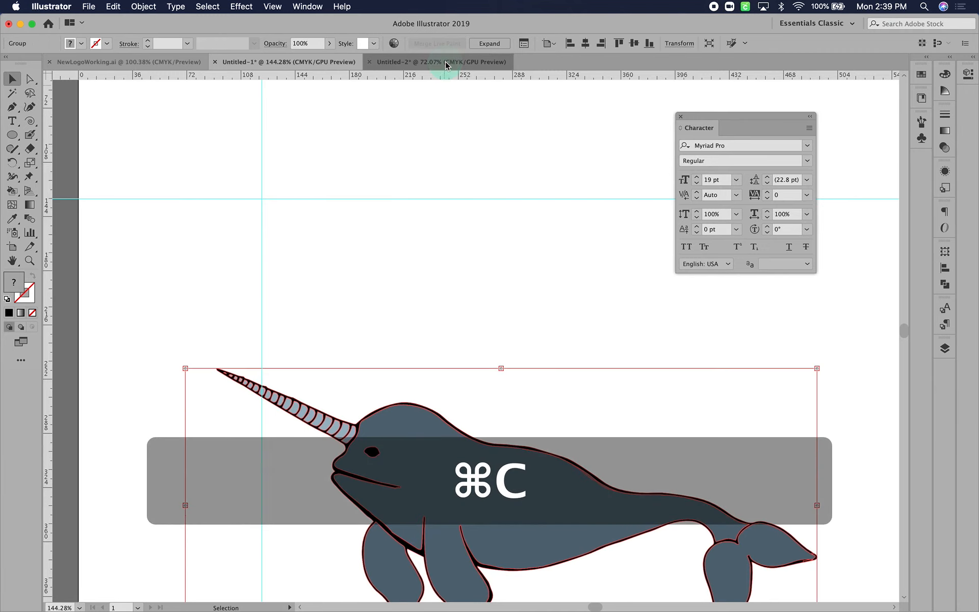
left_click(444, 62)
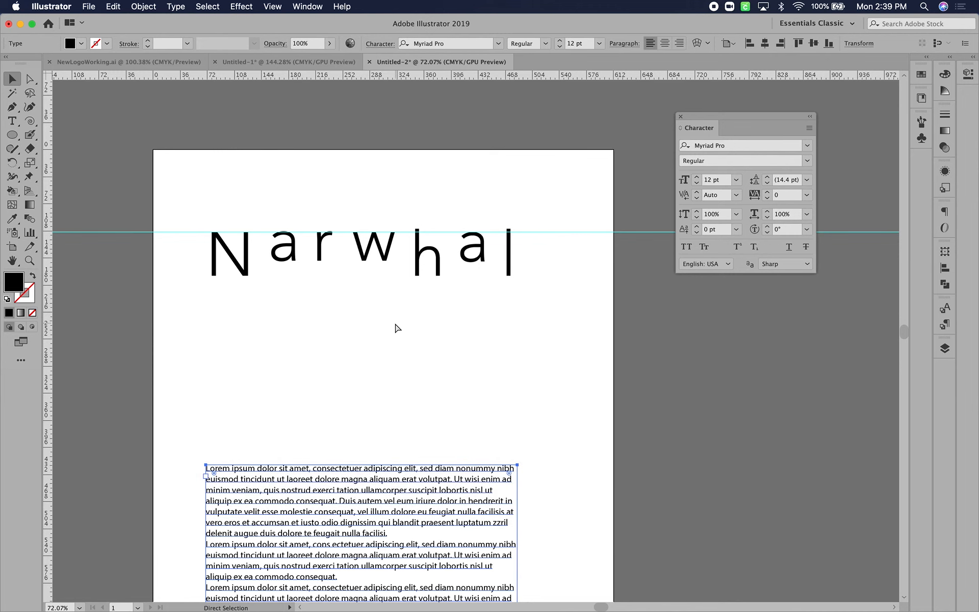
key("super+v")
left_click_drag(479, 349, 365, 325)
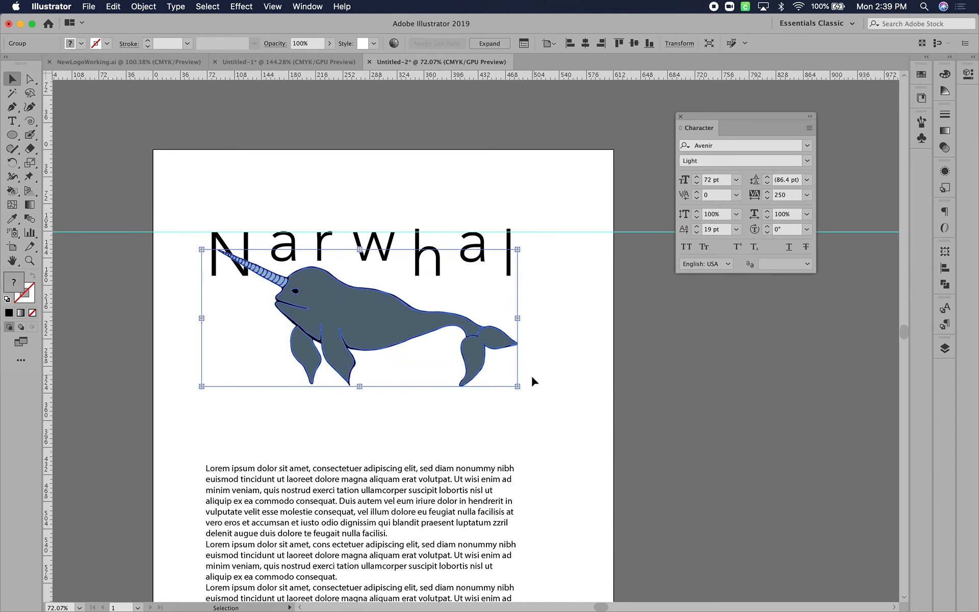
Rotate the narwhal illustration about 14° counterclockwise and fit its back beneath the title letters
left_click_drag(526, 388, 546, 339)
left_click_drag(370, 317, 367, 308)
left_click_drag(536, 326, 535, 339)
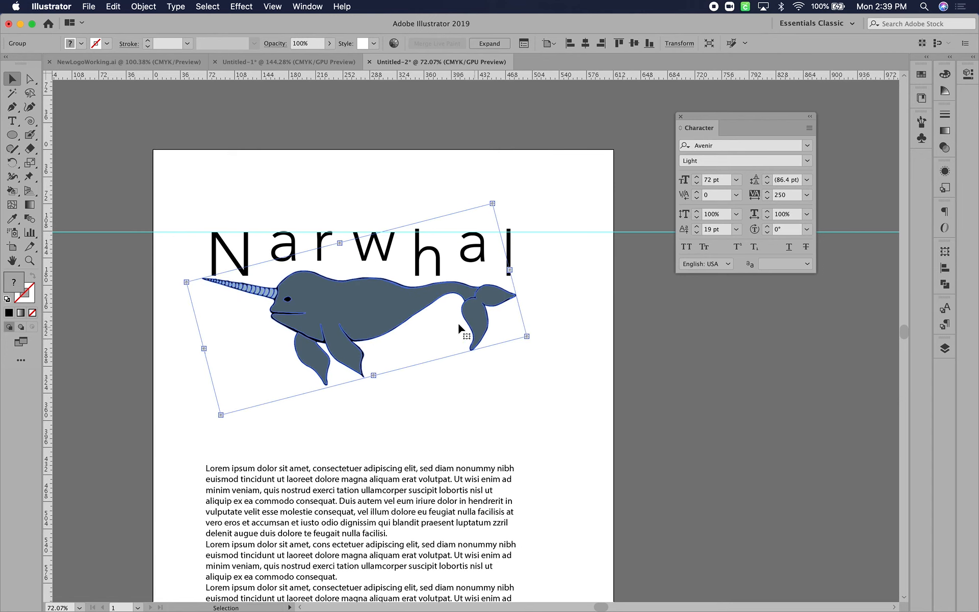
left_click(515, 419)
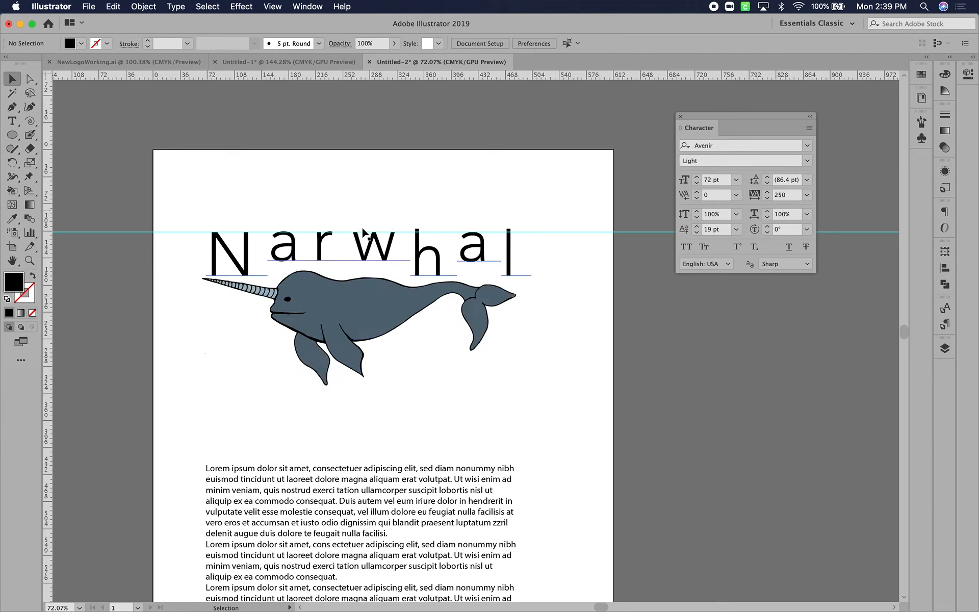
Scale the title down to a font size of about 79.77 pt and realign its top with the guide above the narwhal
left_click(382, 255)
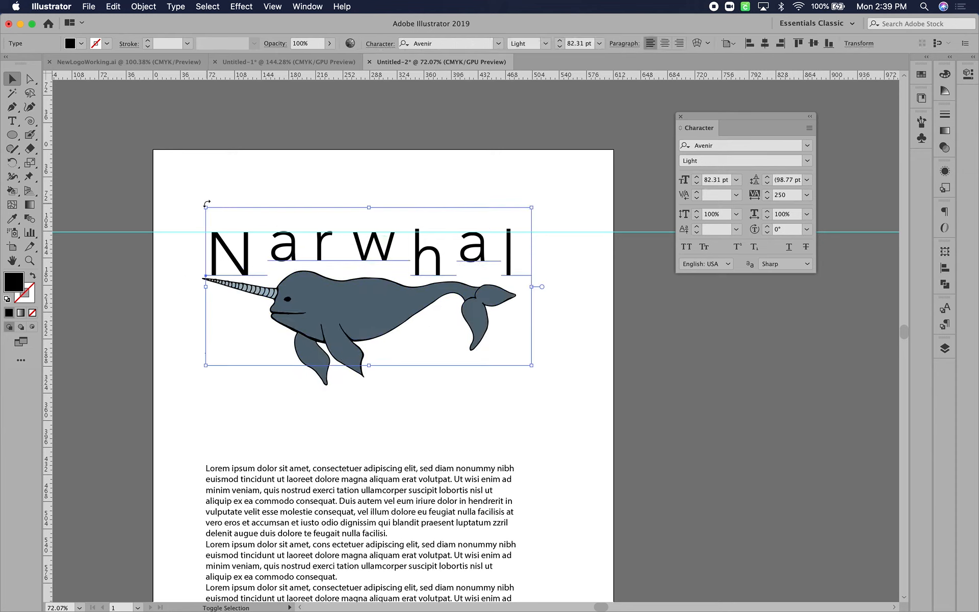
left_click_drag(208, 207, 217, 213)
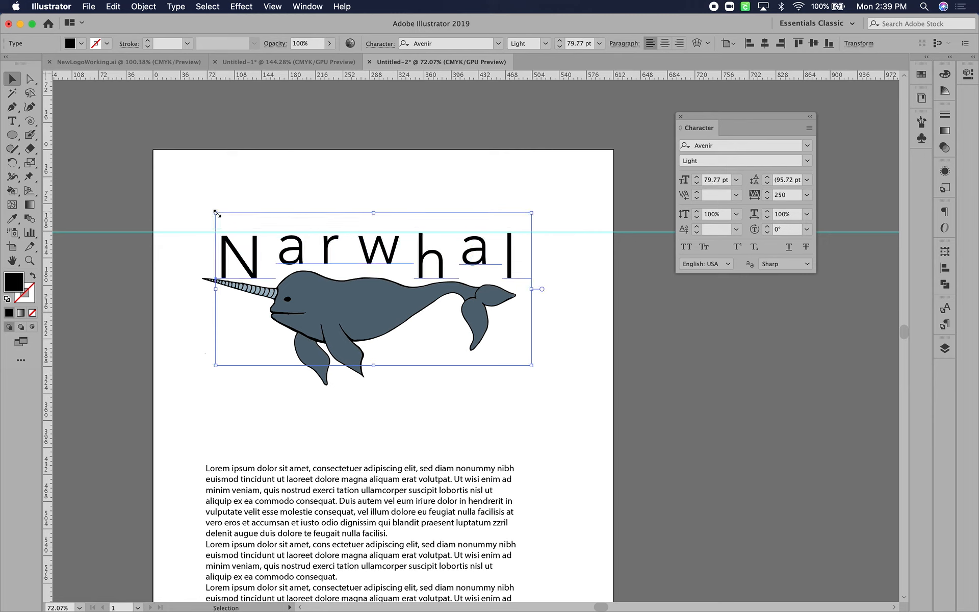
left_click_drag(313, 246, 317, 240)
left_click(589, 282)
left_click(390, 249)
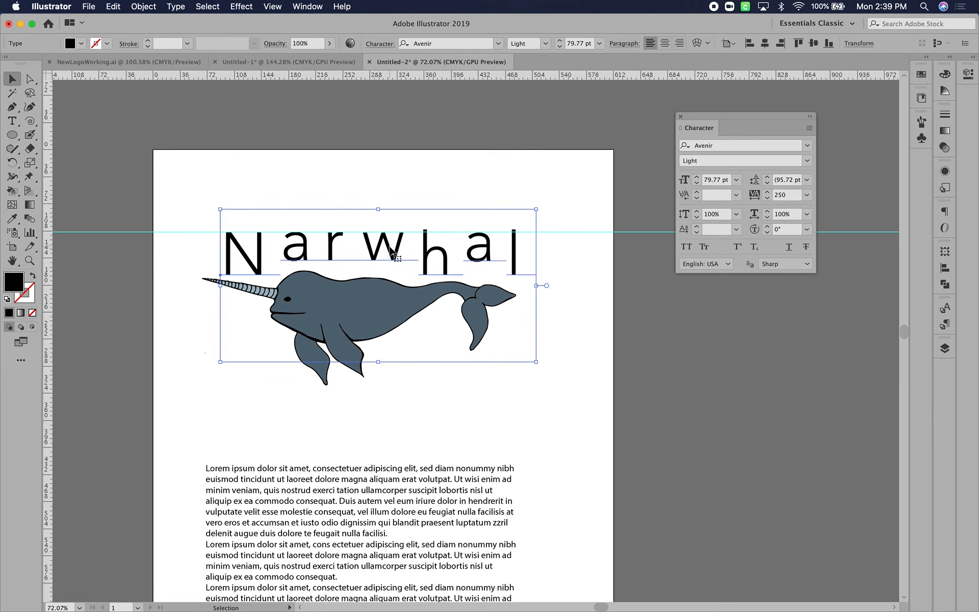
Draw an open S-shaped curve about 285 pt wide below the narwhal with the Pen tool, with a black stroke and no fill
scroll(389, 249, "up", 3)
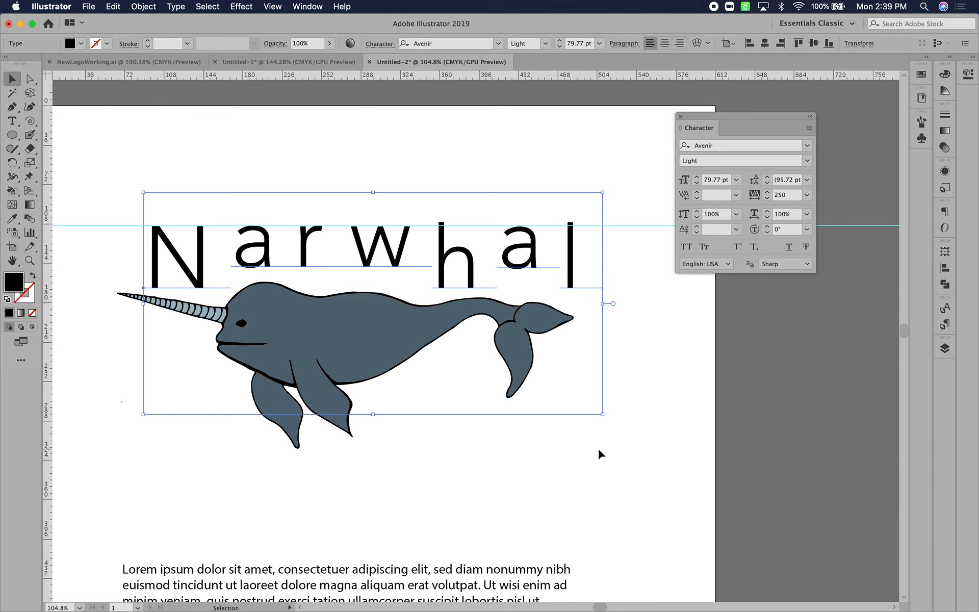
left_click(622, 478)
left_click(329, 247)
left_click(11, 106)
left_click(327, 500)
left_click_drag(493, 465, 576, 468)
left_click_drag(636, 392, 644, 373)
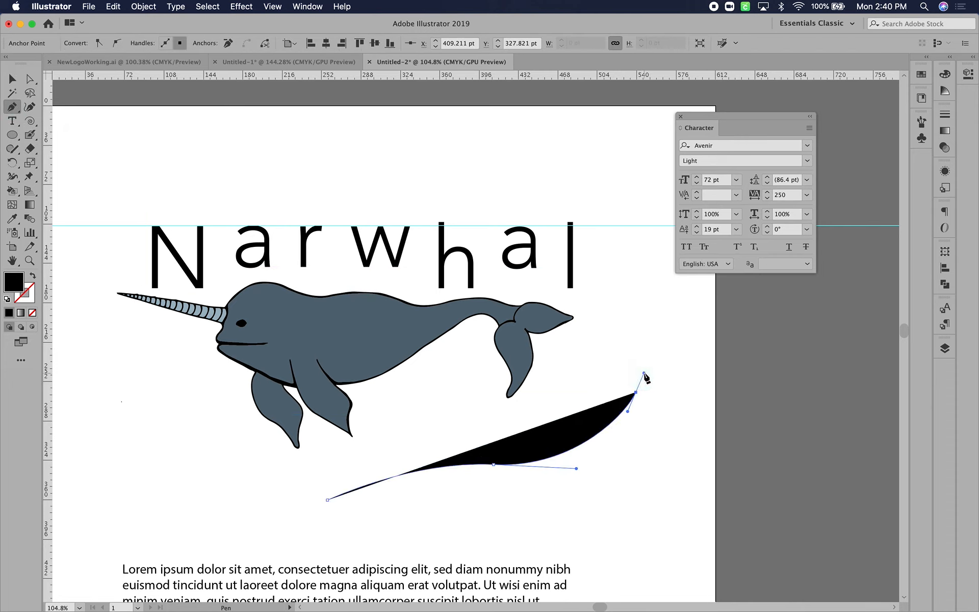
left_click(33, 277)
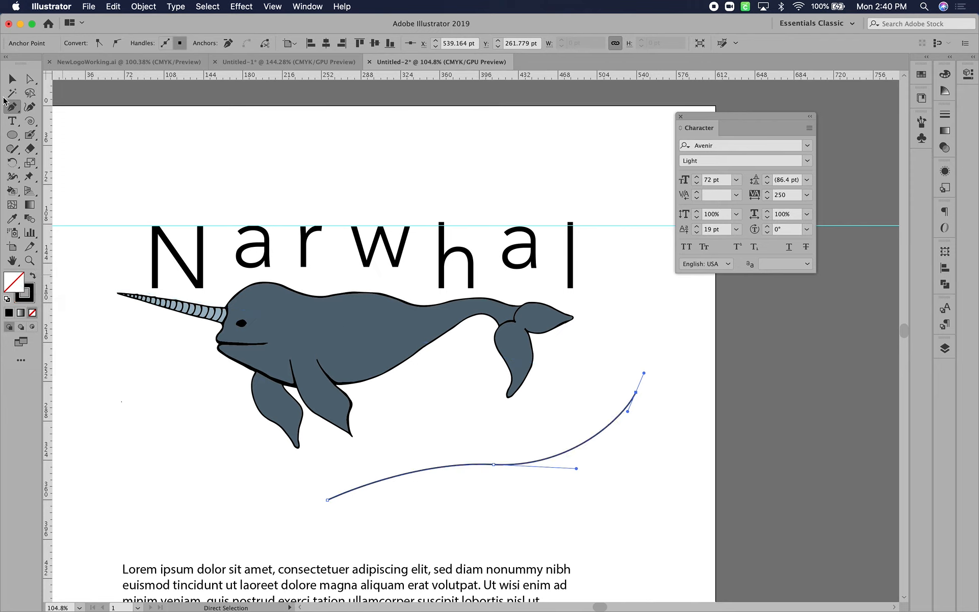
left_click(13, 120)
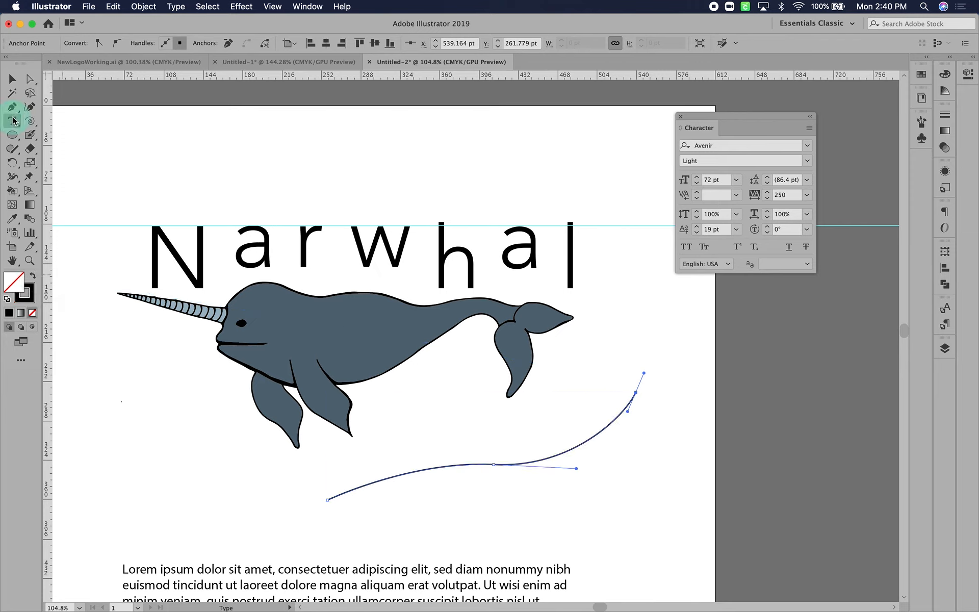
left_click(339, 487)
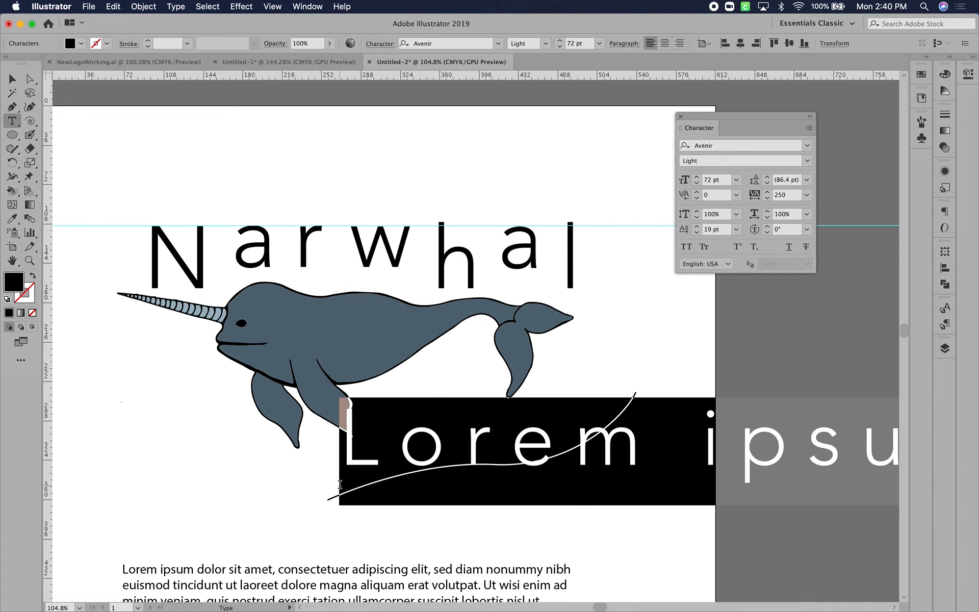
key("super+z")
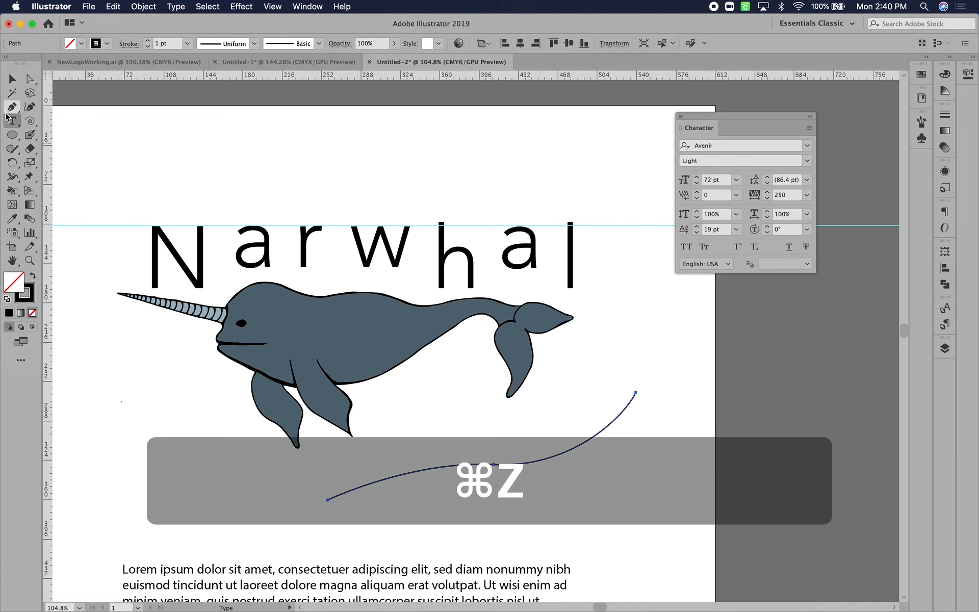
Place type on the S-shaped curve with the Type on a Path tool and enter the word "Narwhal"
left_click(13, 123)
left_click(59, 149)
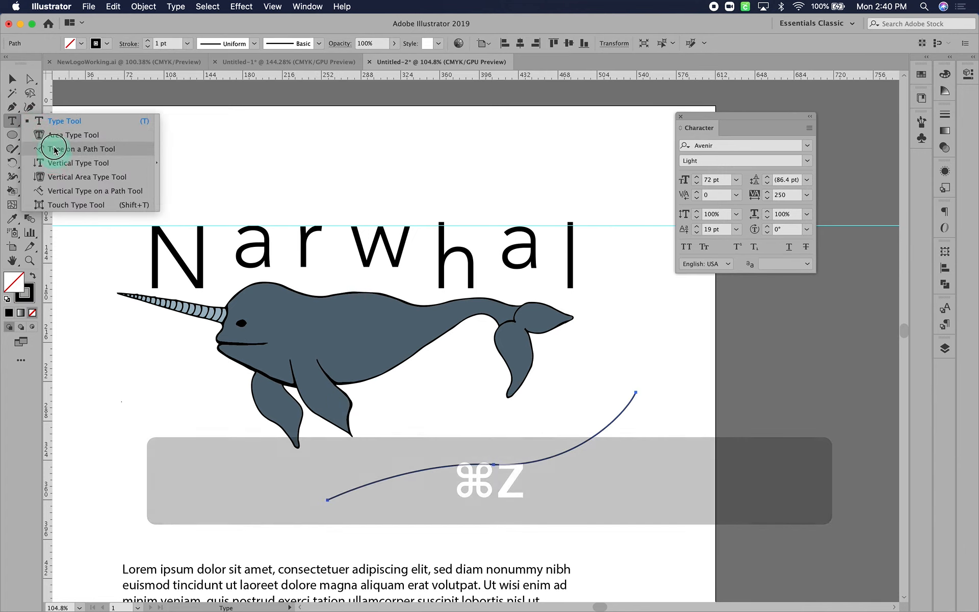
left_click(350, 495)
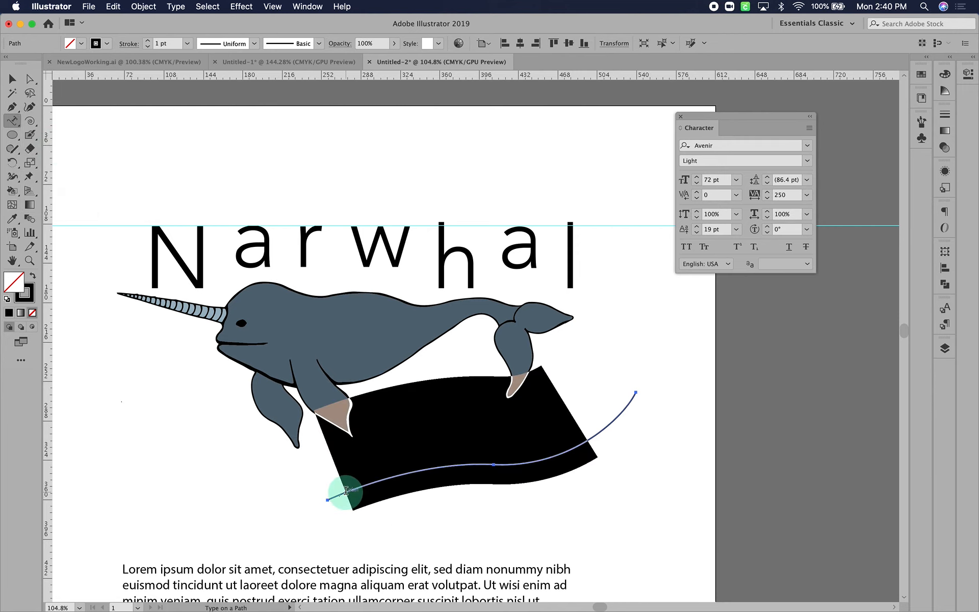
type("Nar")
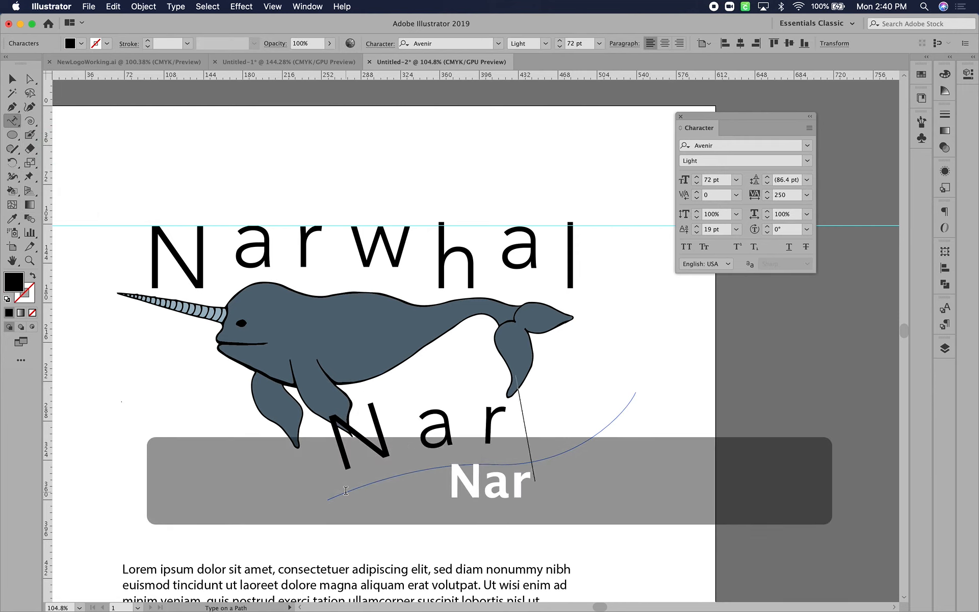
type("whal")
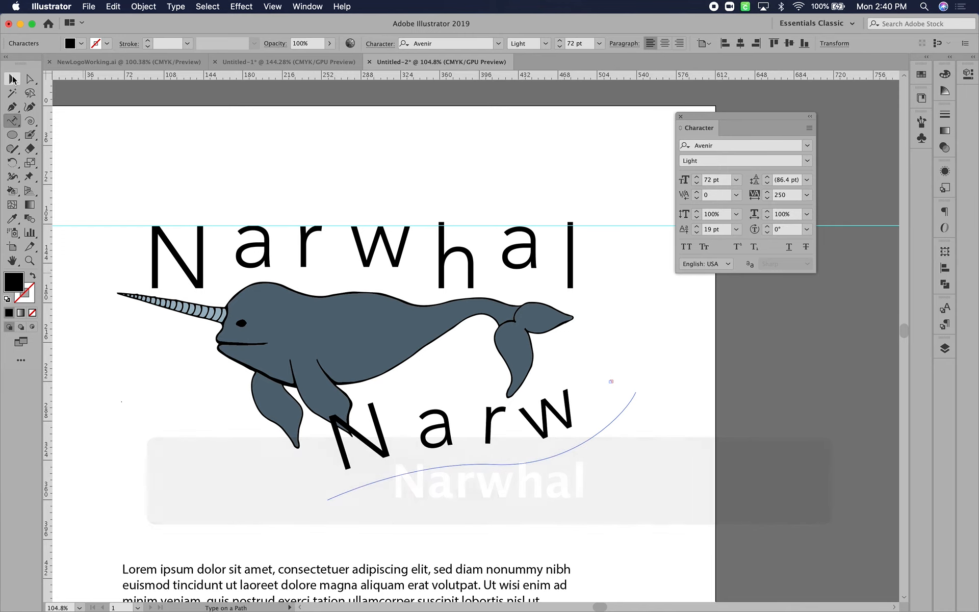
Set the font size of the curved Narwhal text to 50 pt so the whole word fits on the path
left_click(12, 78)
left_click(696, 182)
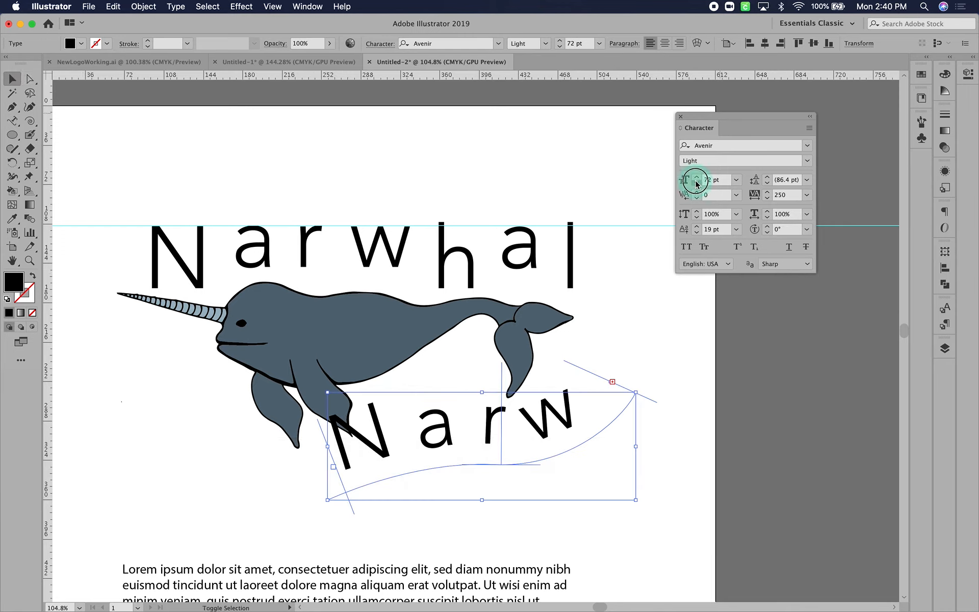
double_click(714, 180)
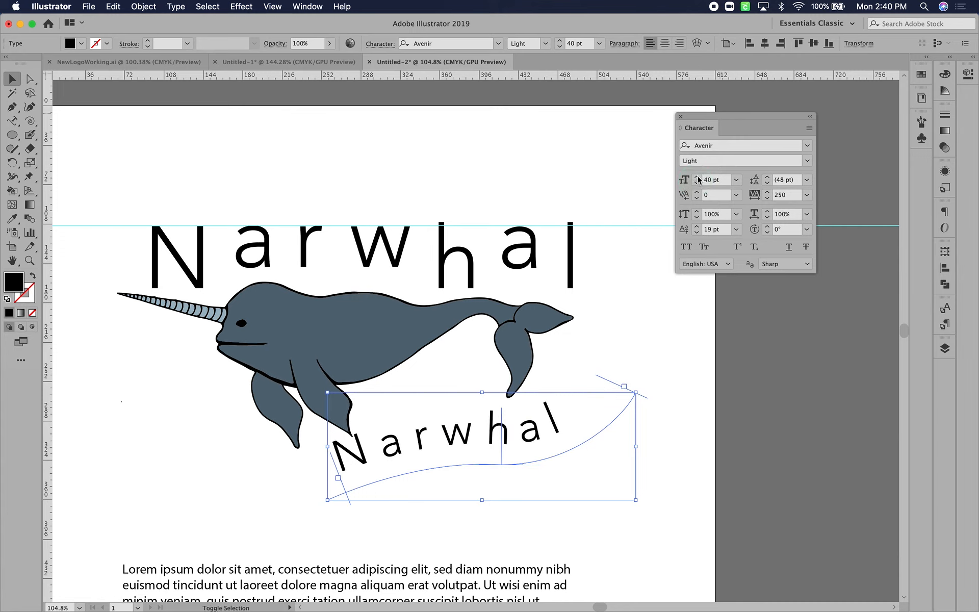
type("50")
key("Return")
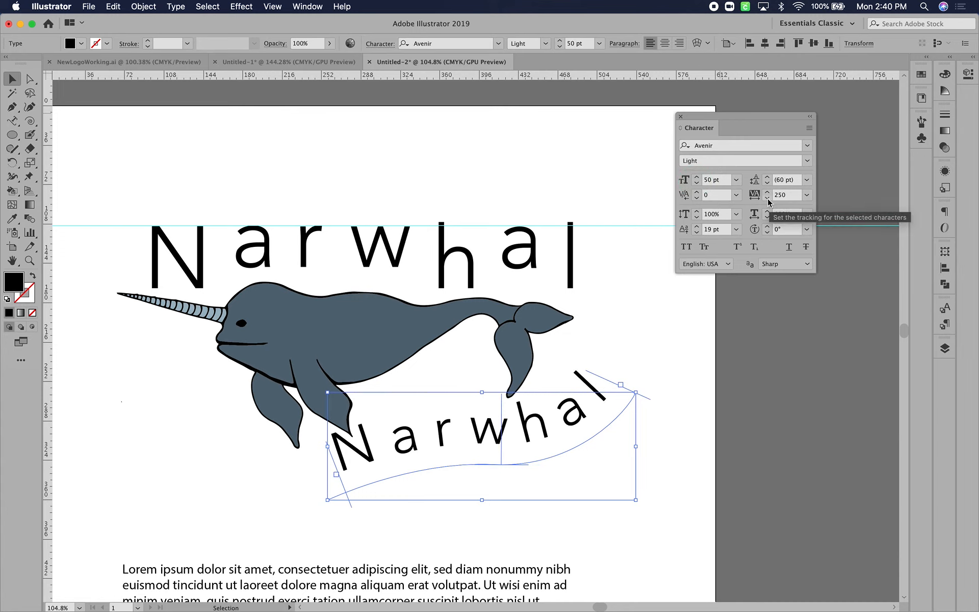
Tighten the curved text's tracking to 80 and enlarge its font size to 60 pt
left_click(768, 202)
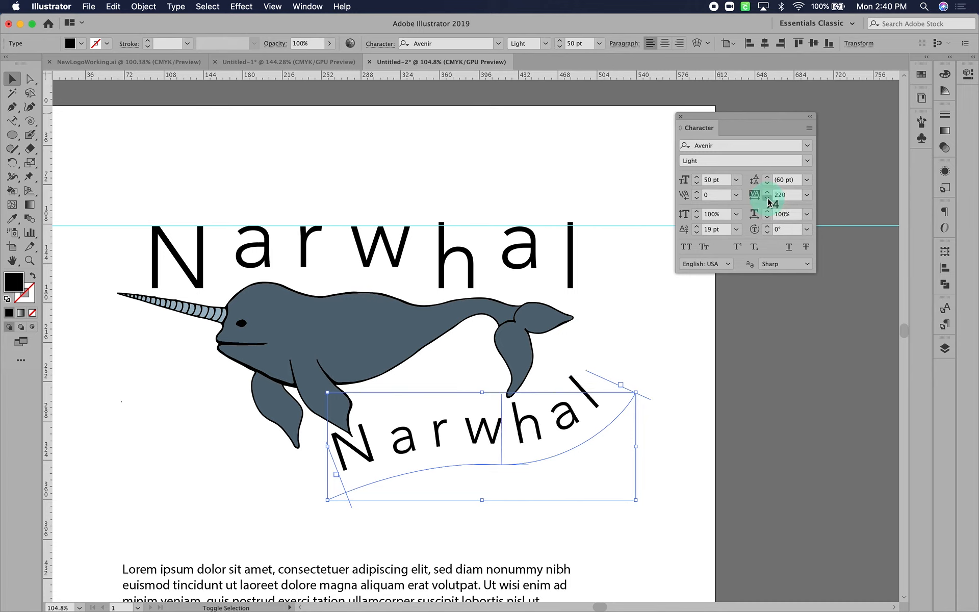
left_click(768, 202)
left_click(768, 202)
left_click(768, 202)
left_click(697, 177)
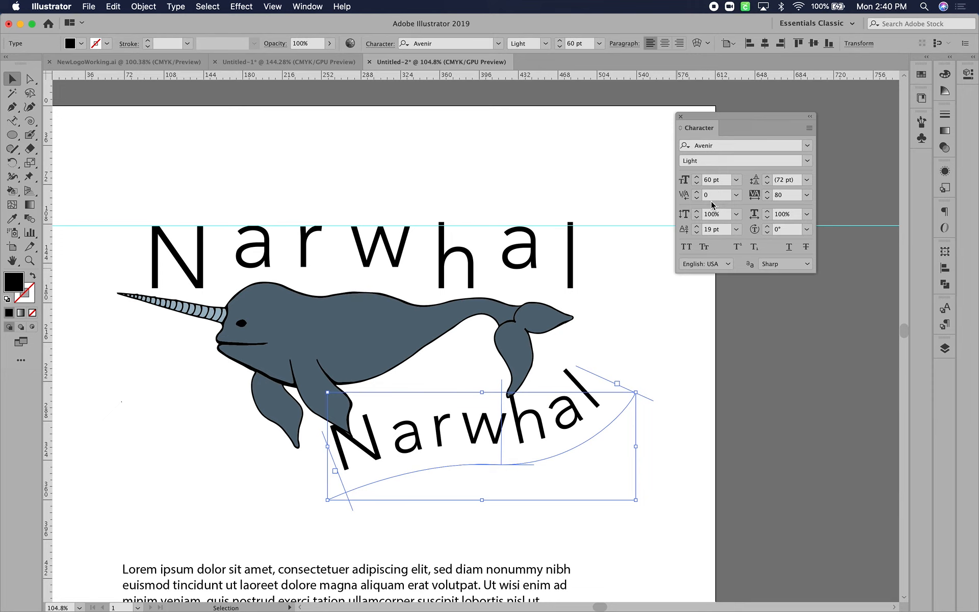
Try a baseline shift of 0 pt on the curved text, and set the shift to 12 pt
left_click(729, 231)
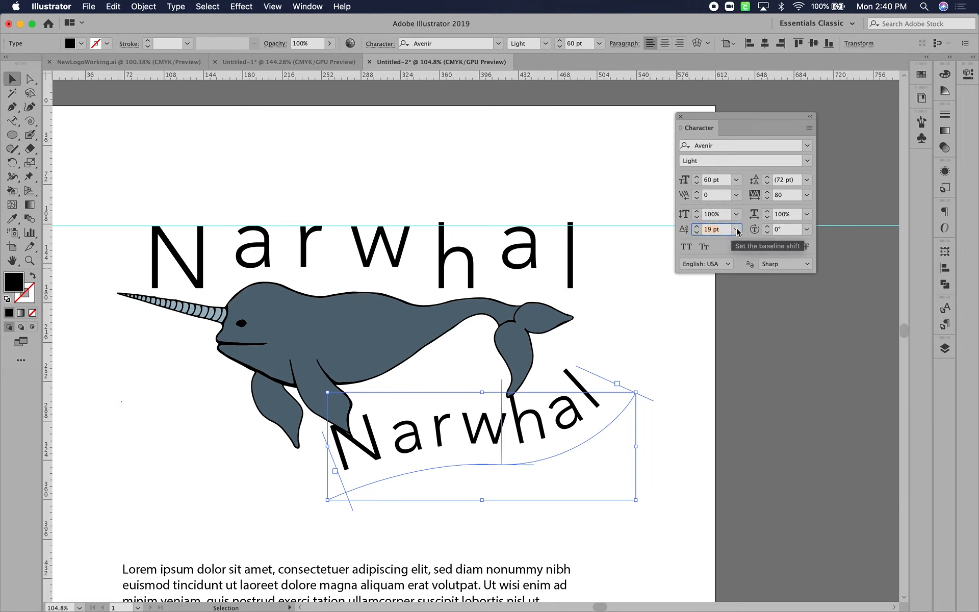
left_click(736, 229)
left_click(745, 309)
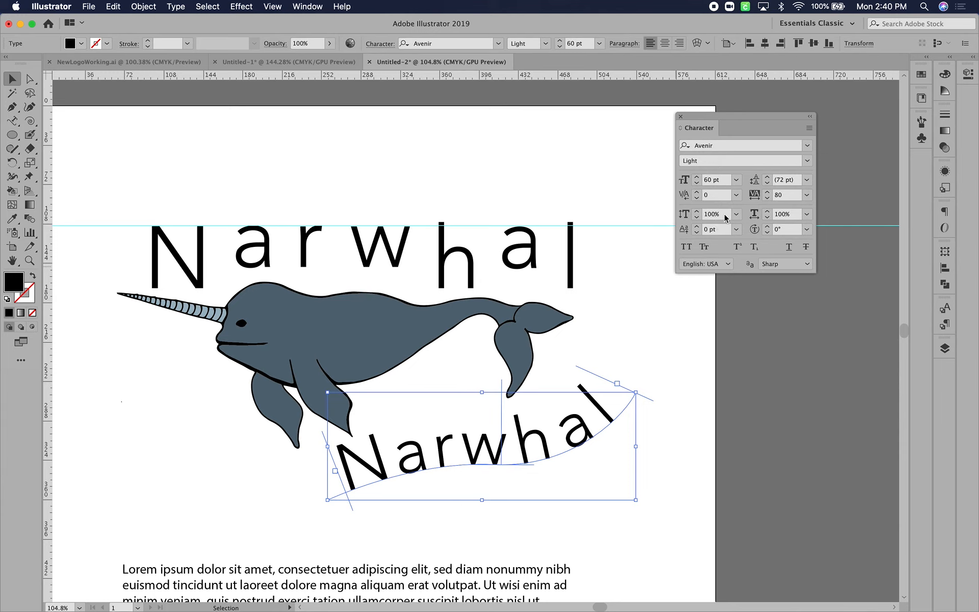
left_click(737, 230)
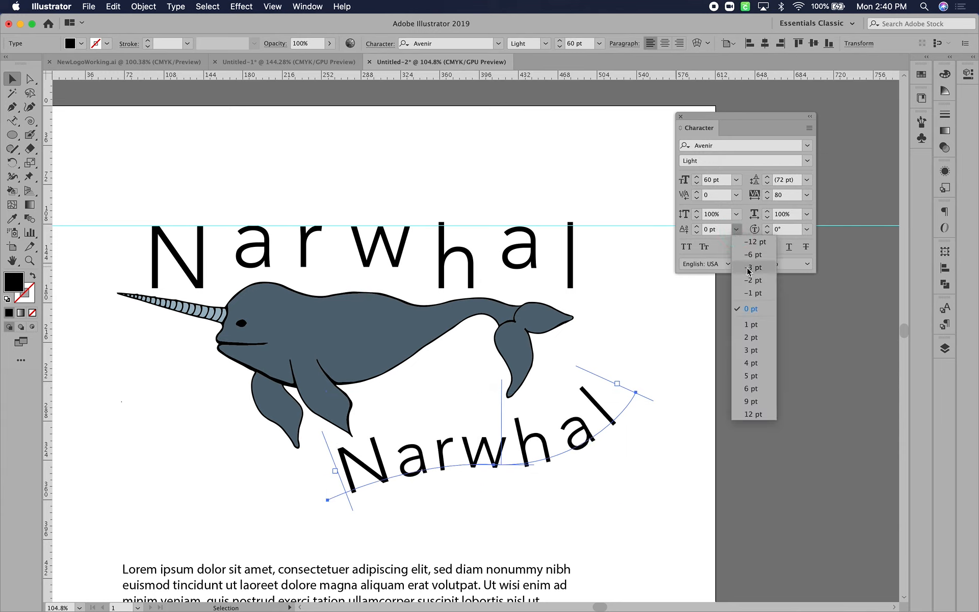
left_click(752, 414)
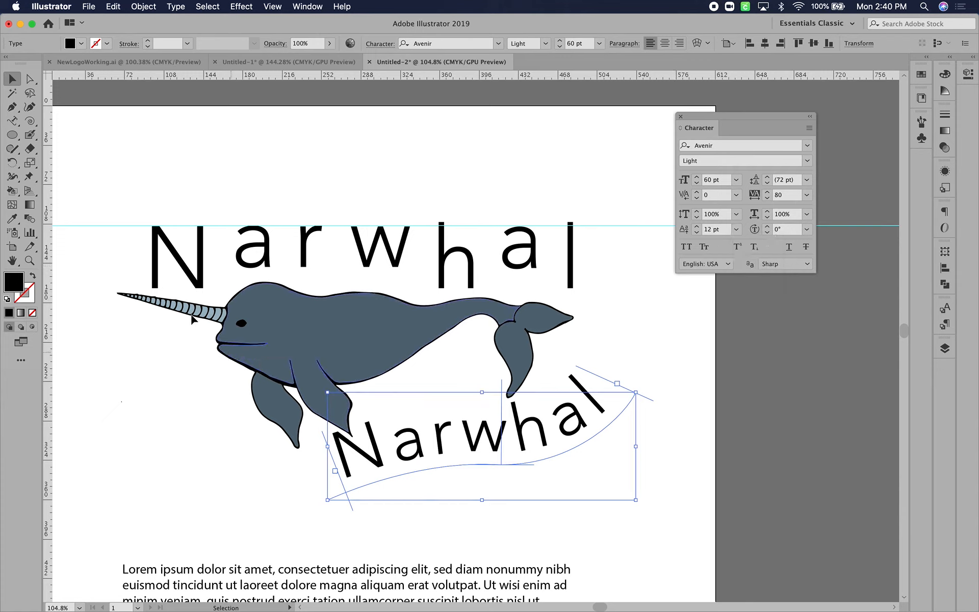
Select only the curve beneath the path text with Direct Selection and give it a black stroke
left_click(30, 78)
left_click(580, 532)
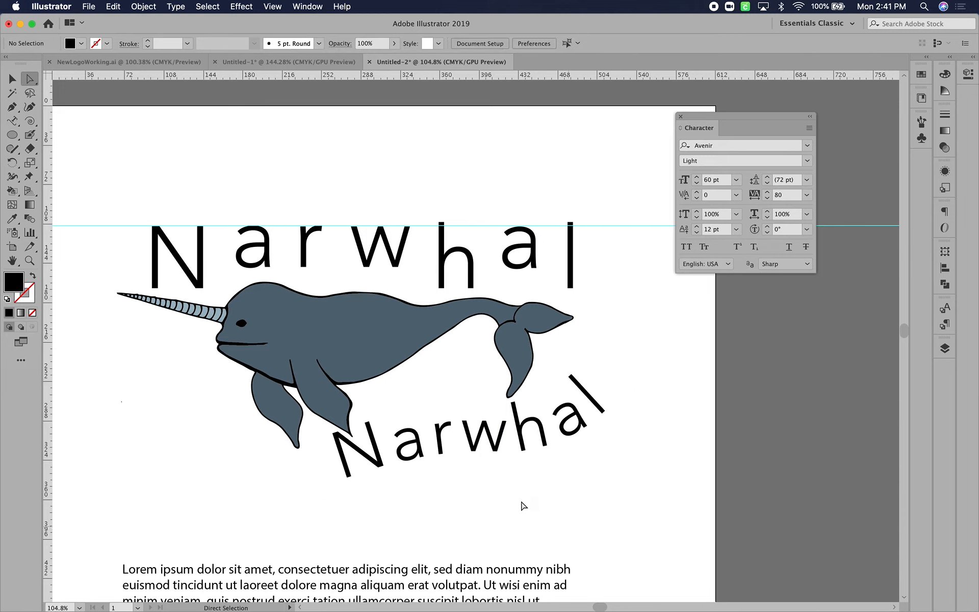
left_click(447, 470)
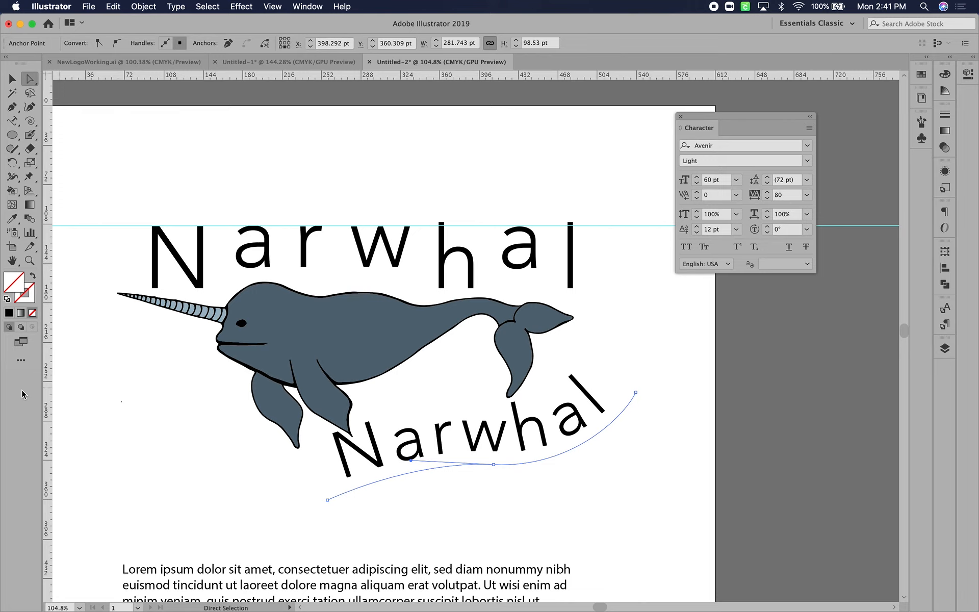
left_click(26, 301)
left_click(9, 312)
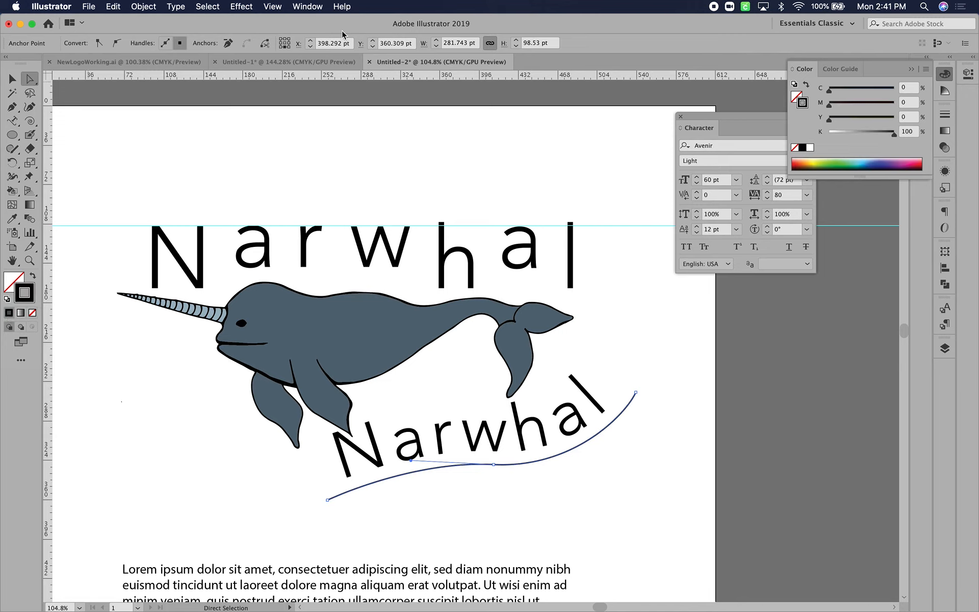
Set the curve's stroke weight to 7 pt and apply the width profile that tapers at both ends
left_click(945, 118)
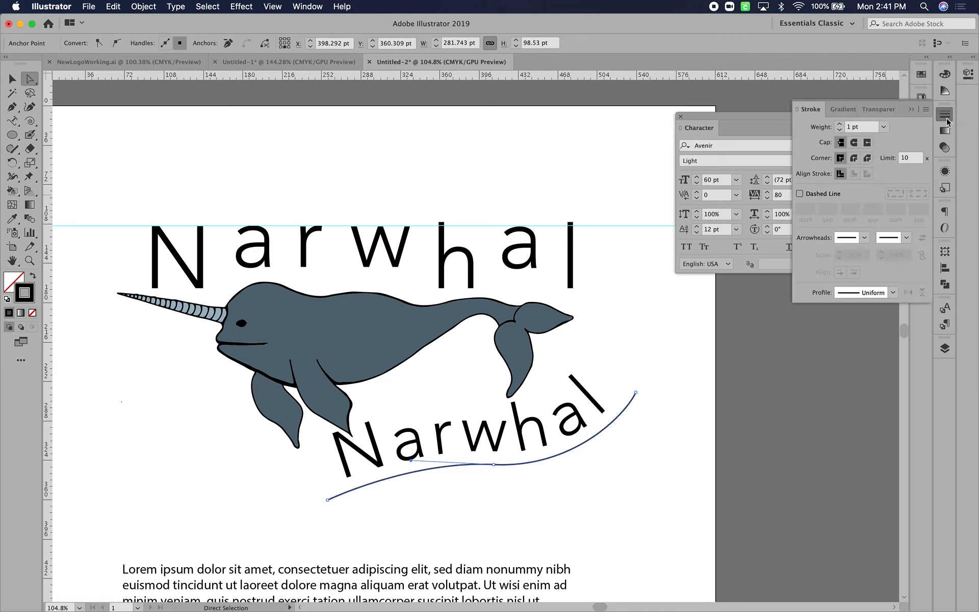
left_click(840, 125)
left_click(840, 125)
left_click(840, 125)
left_click(840, 125)
left_click(840, 126)
left_click(840, 126)
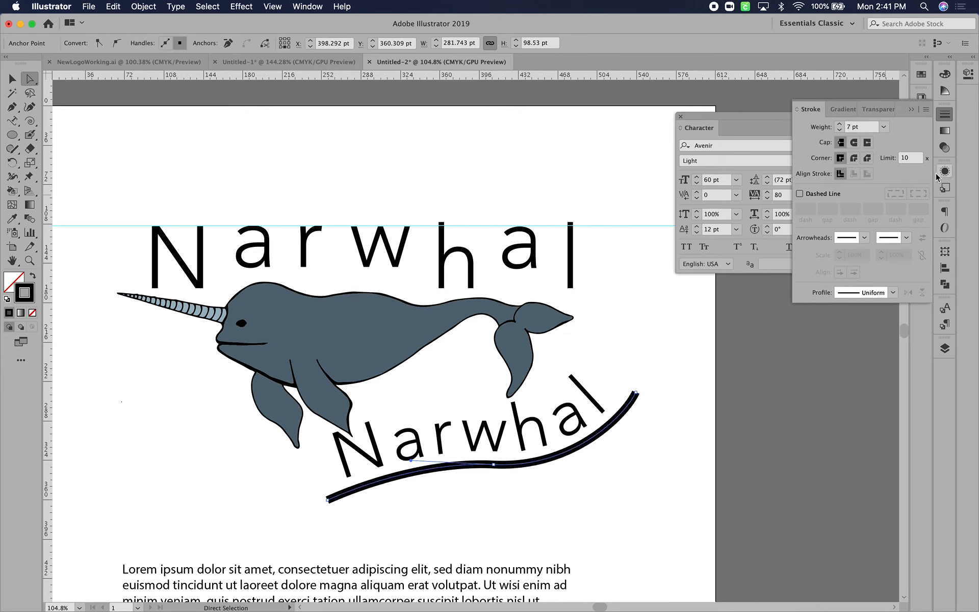
left_click(859, 291)
left_click(854, 330)
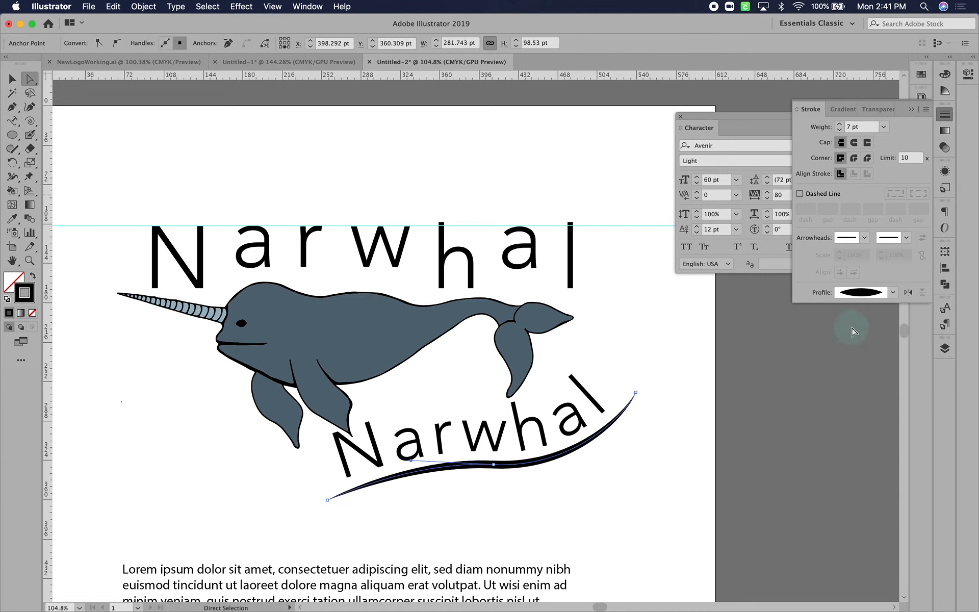
Move the curved text and its path slightly down from the narwhal and set the text's baseline shift to 6 pt
left_click(12, 78)
left_click(147, 375)
left_click_drag(472, 448, 482, 474)
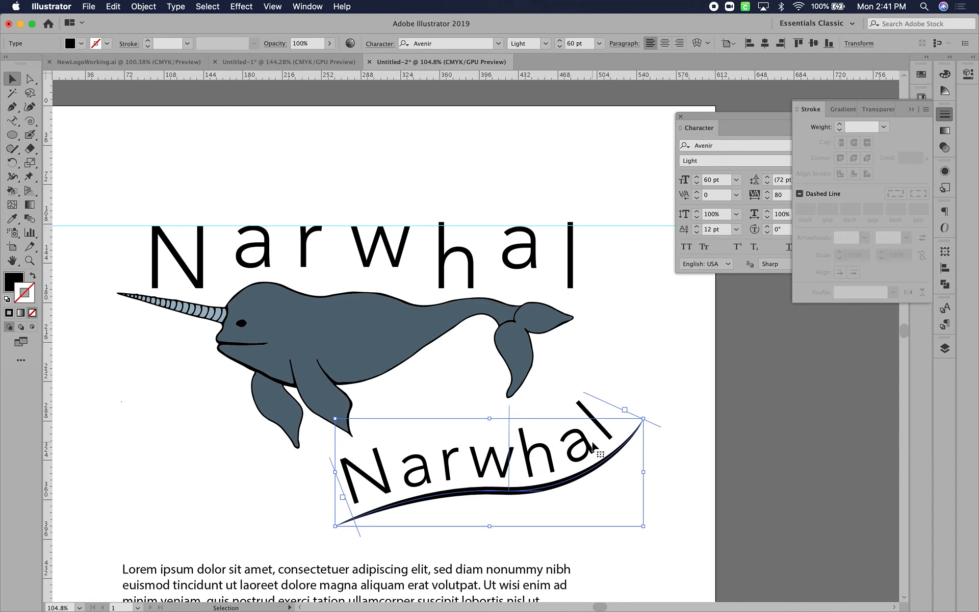
left_click(739, 233)
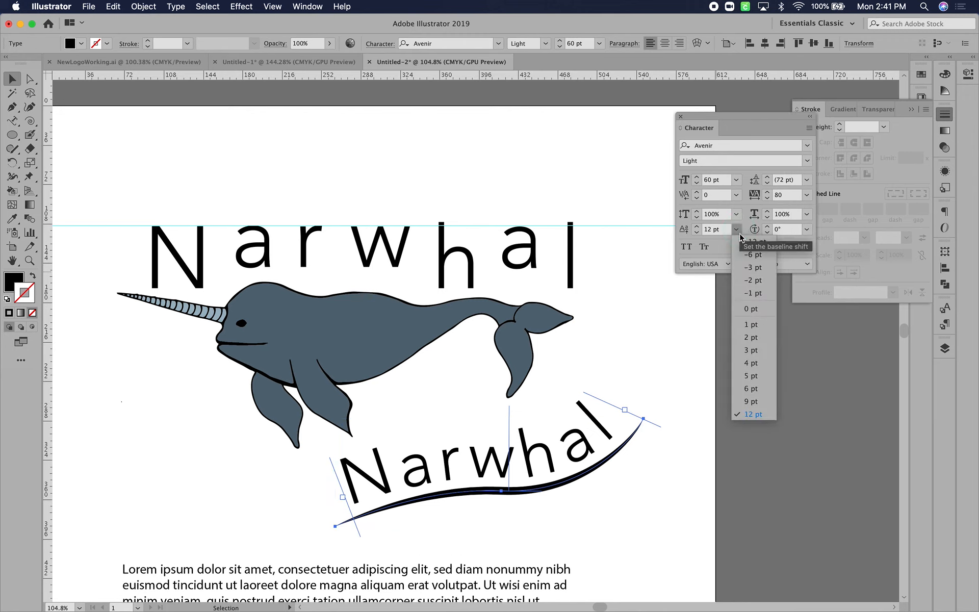
left_click(754, 312)
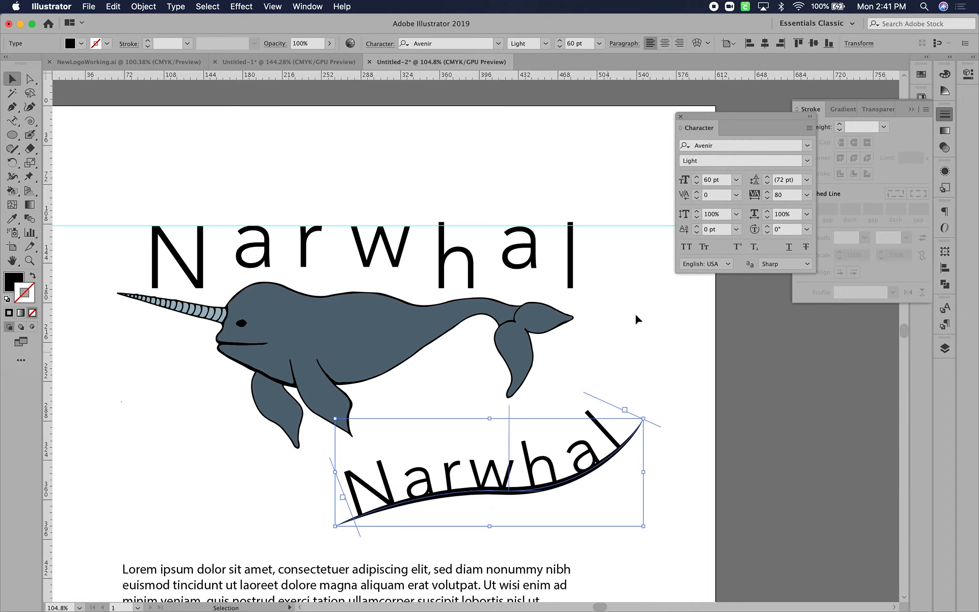
left_click(740, 232)
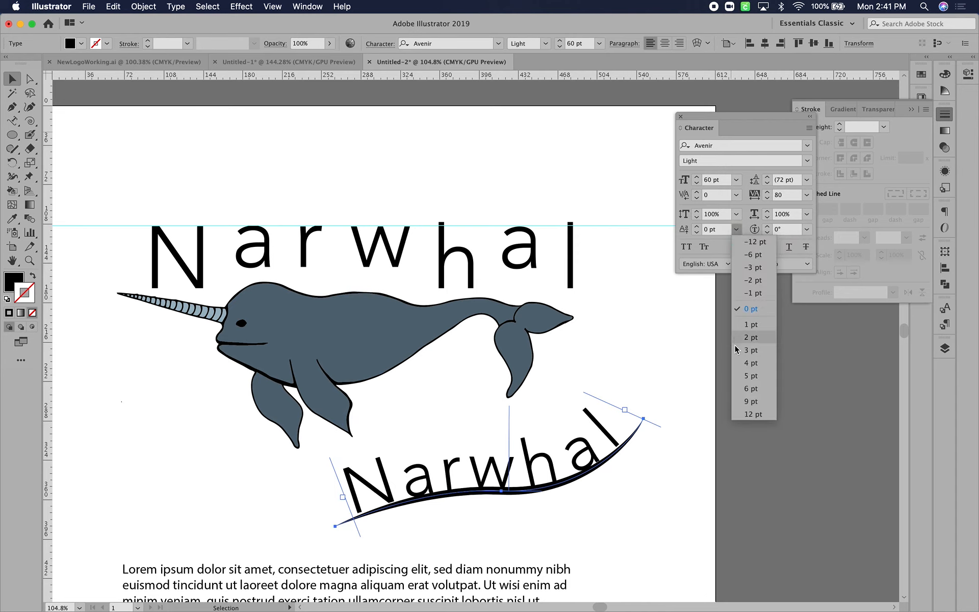
left_click(753, 387)
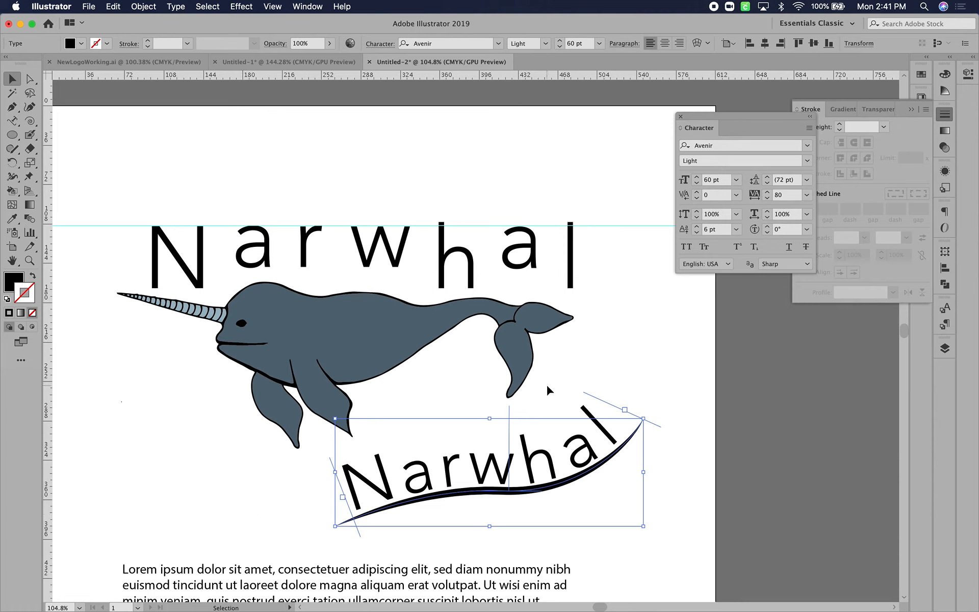
Delete the curved Narwhal text together with its path
key("BackSpace")
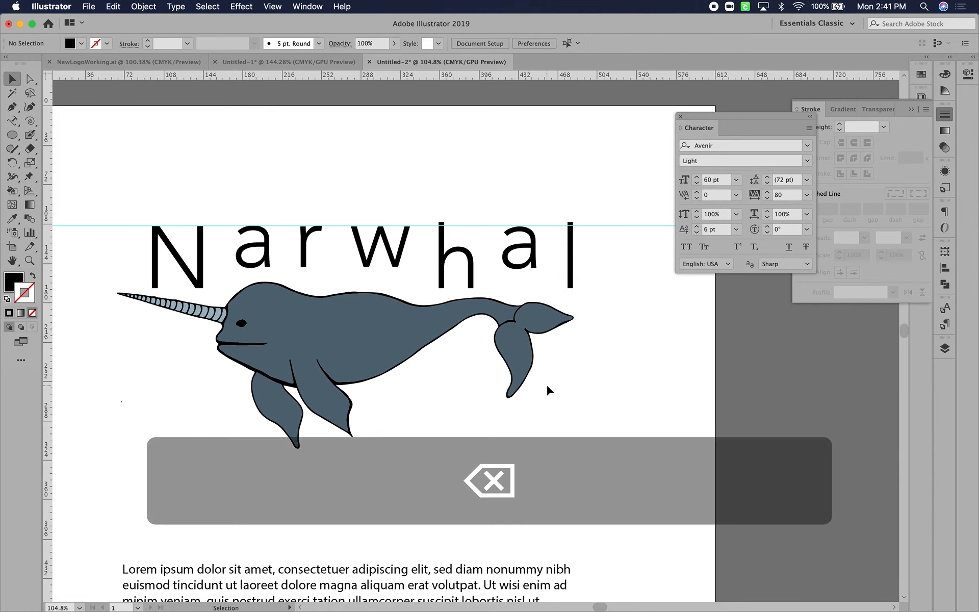
Try a character rotation of 27° on the Narwhal title above the illustration, and reset the rotation to 0°
left_click(456, 248)
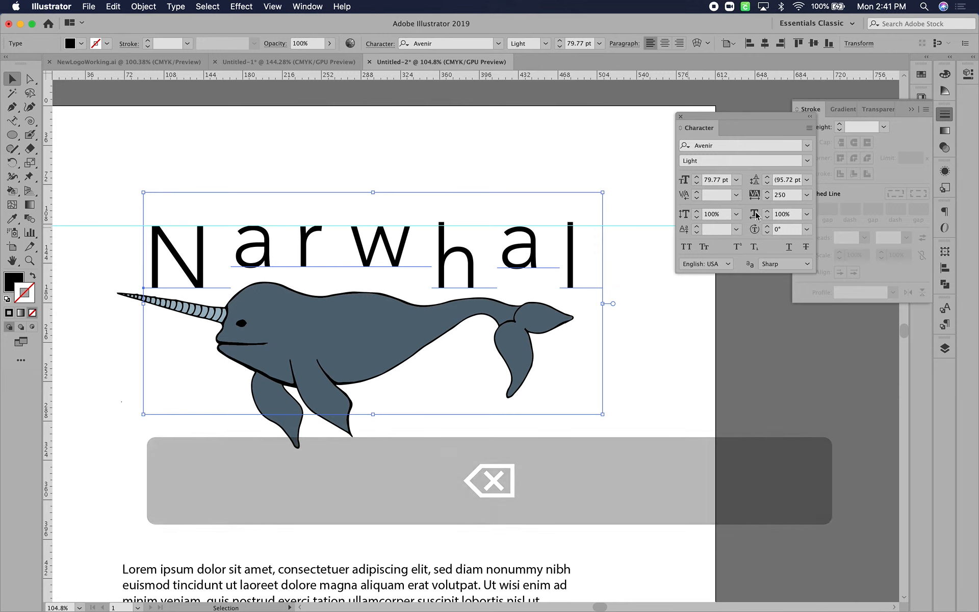
left_click(768, 225)
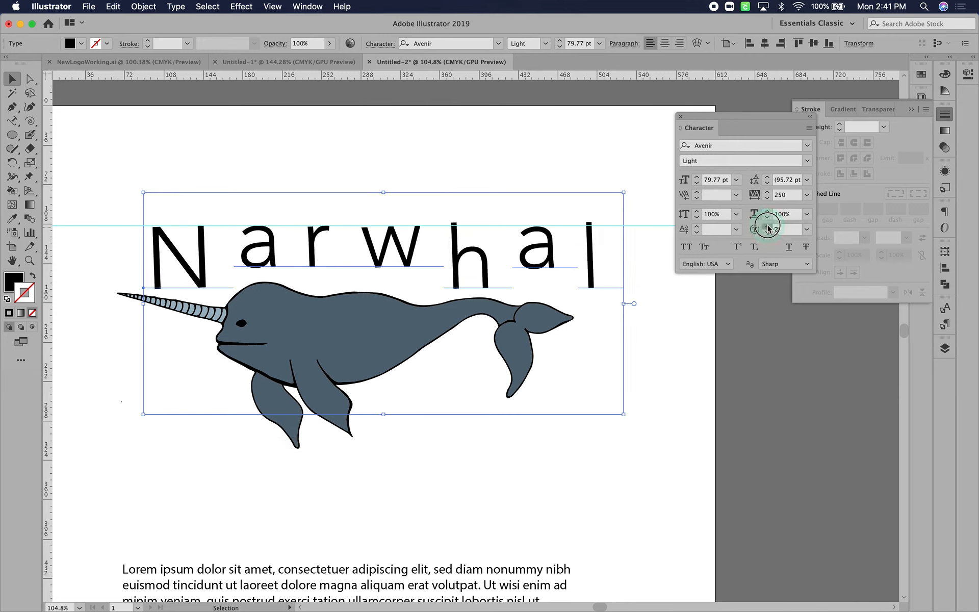
left_click_drag(768, 227, 768, 228)
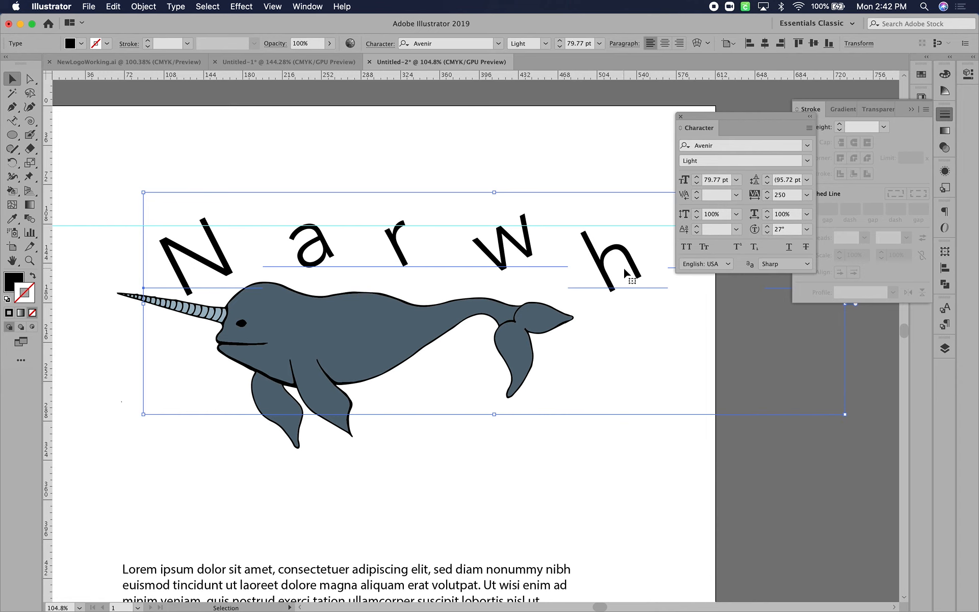
scroll(623, 268, "down", 1)
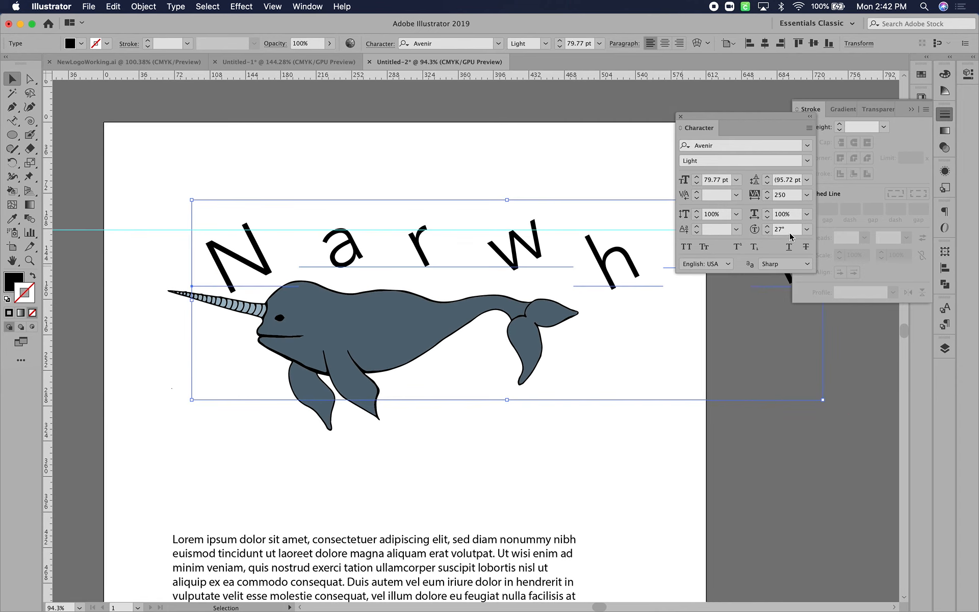
left_click(806, 229)
left_click(813, 344)
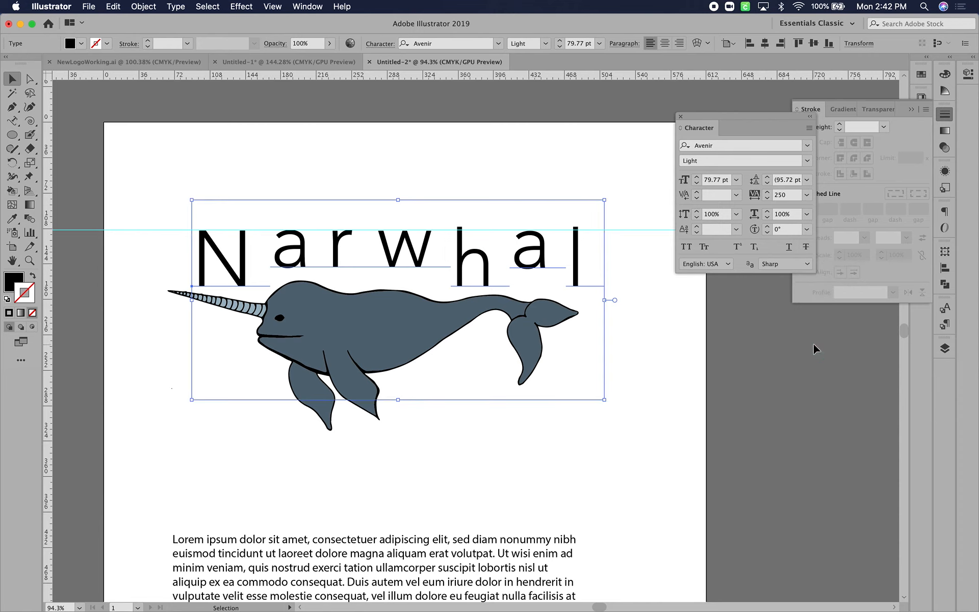
Try the All Caps option on the Narwhal title and switch it back off
left_click(683, 332)
left_click(461, 248)
left_click(687, 248)
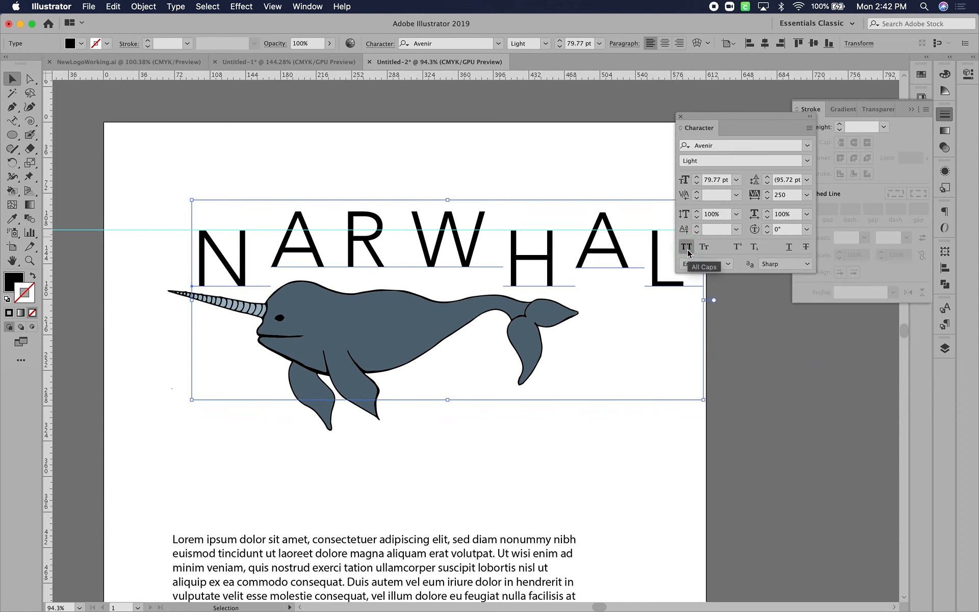
left_click(686, 248)
left_click(687, 248)
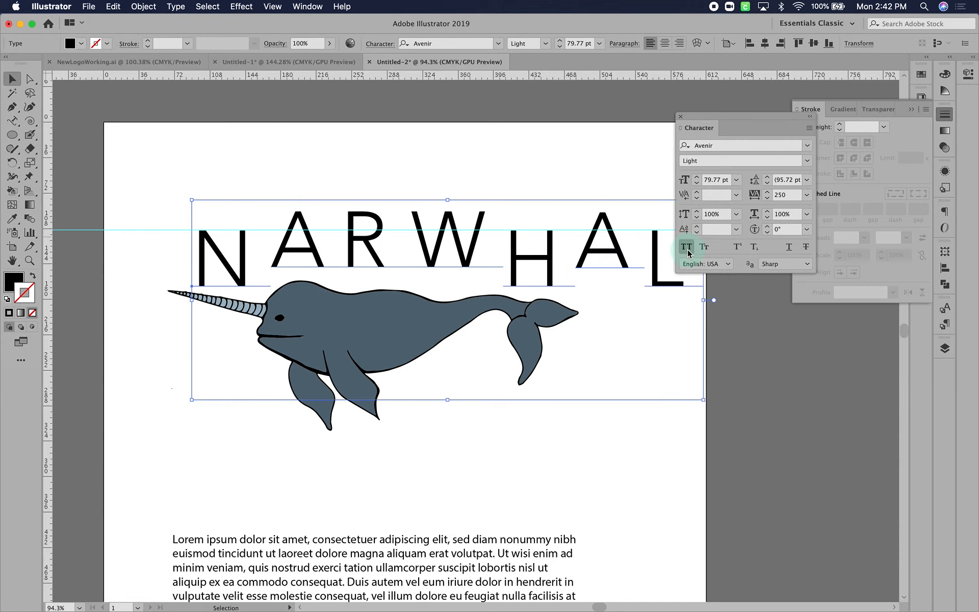
left_click(687, 248)
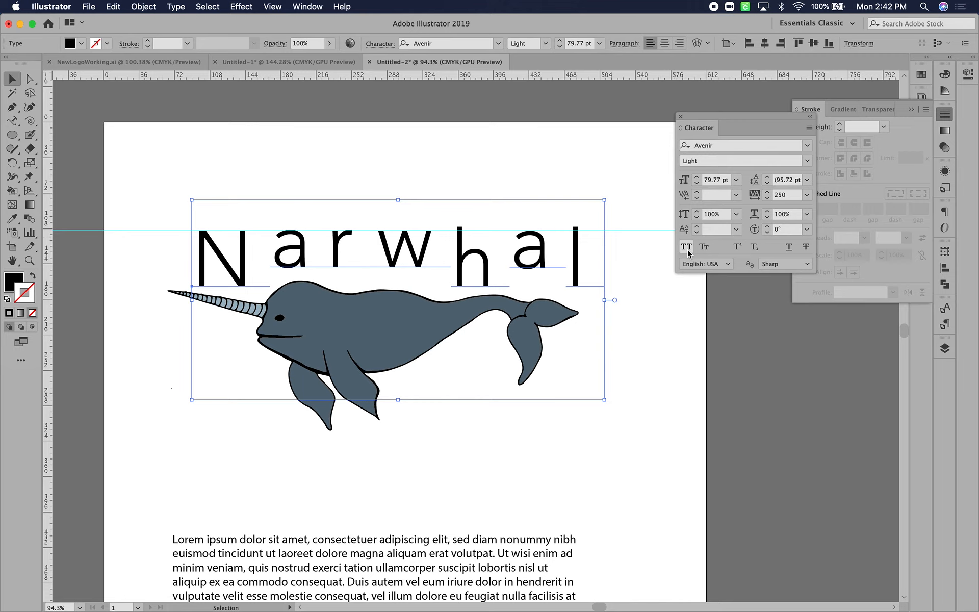
left_click(687, 248)
left_click(686, 248)
left_click(687, 248)
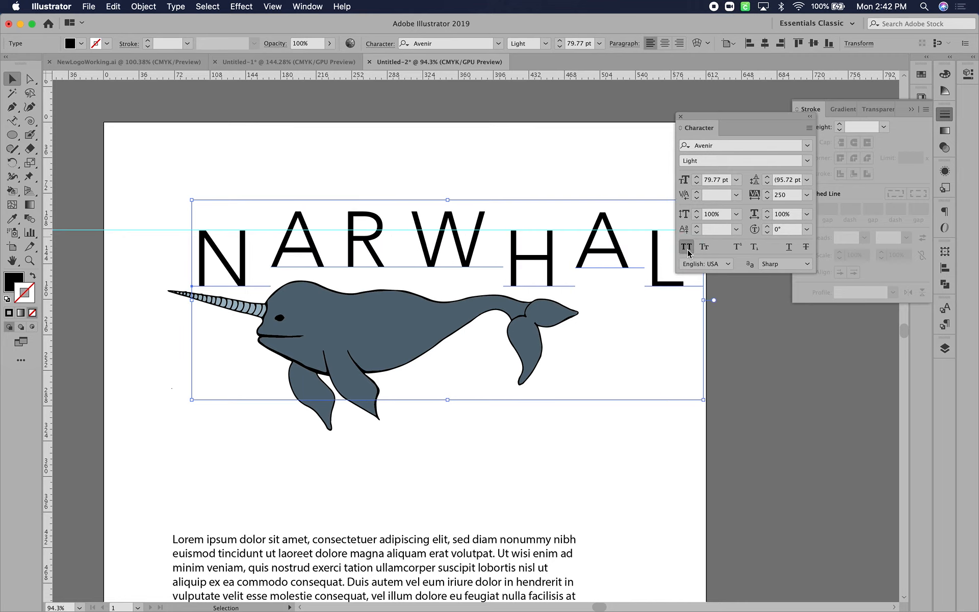
left_click(688, 250)
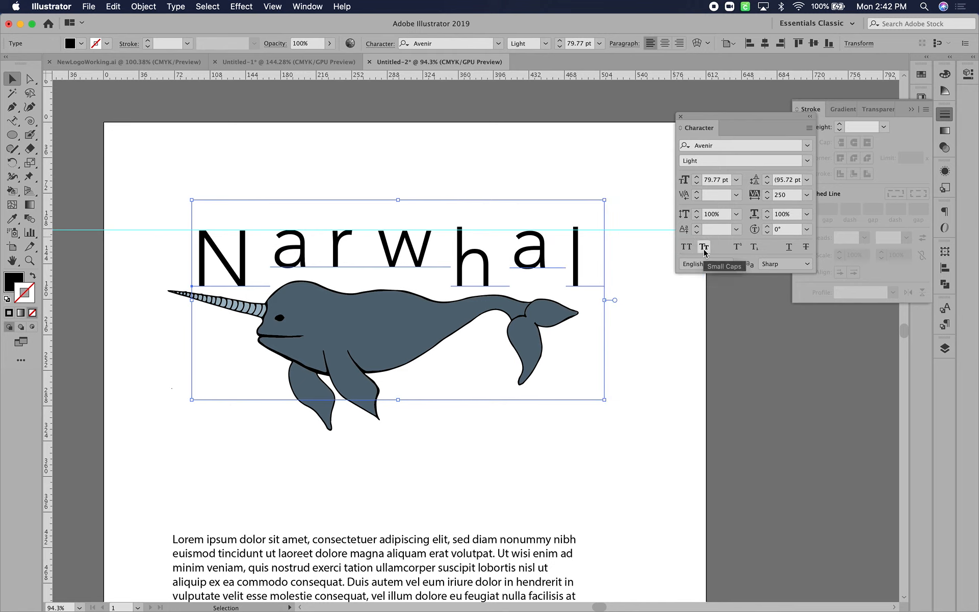
Try the Small Caps and Underline options on the Narwhal title, switching each one back off
left_click(704, 252)
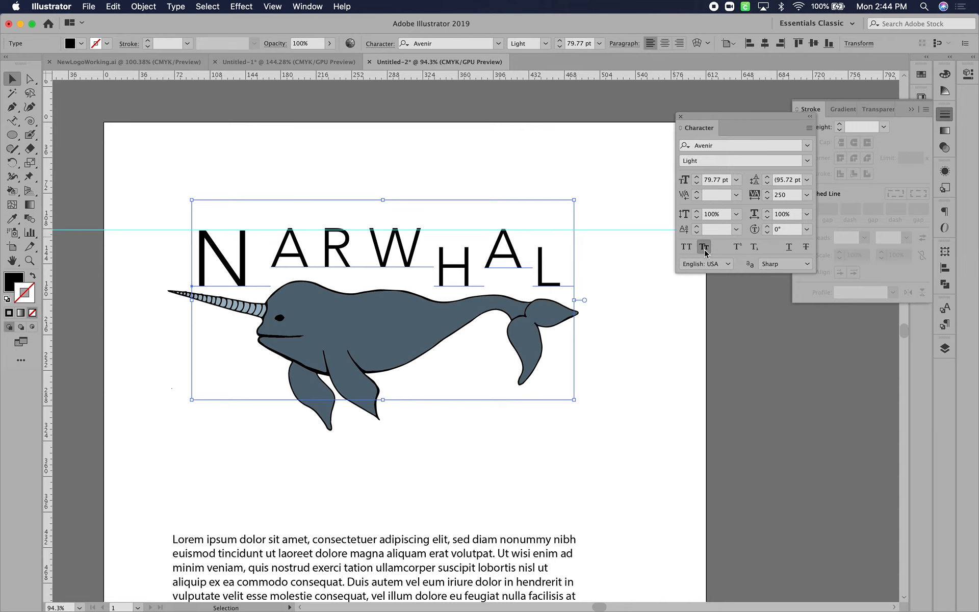
left_click(706, 249)
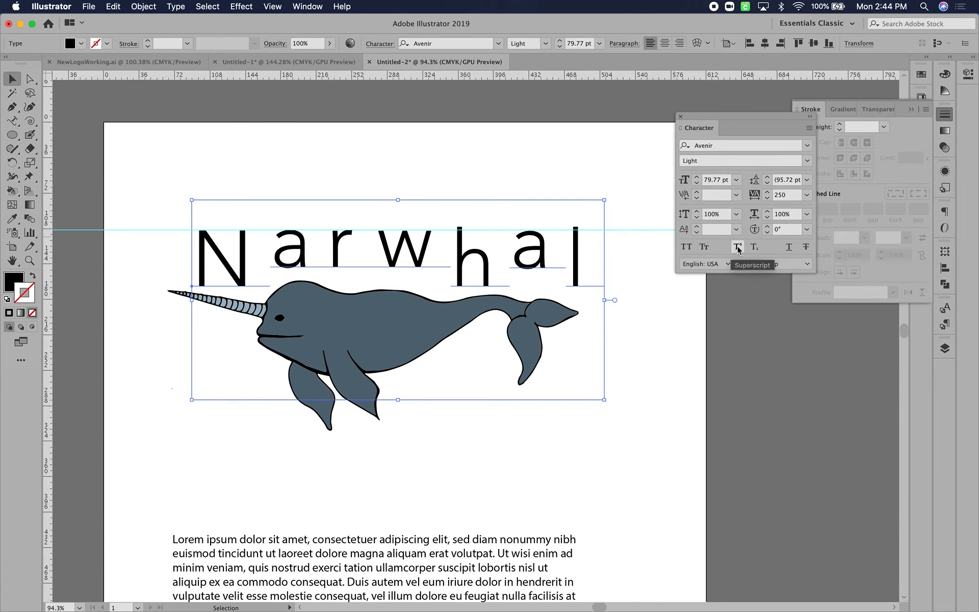
left_click(790, 252)
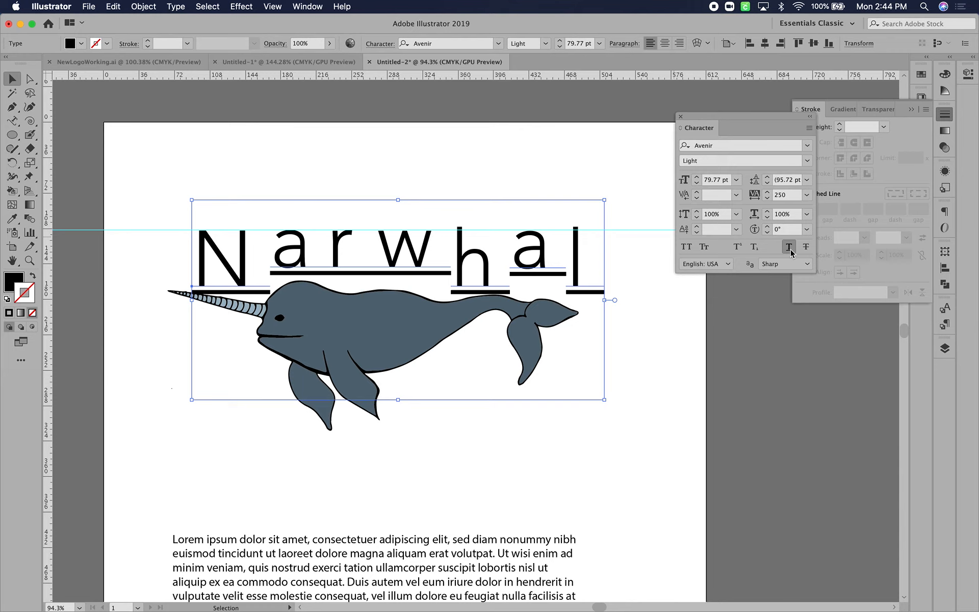
left_click(790, 252)
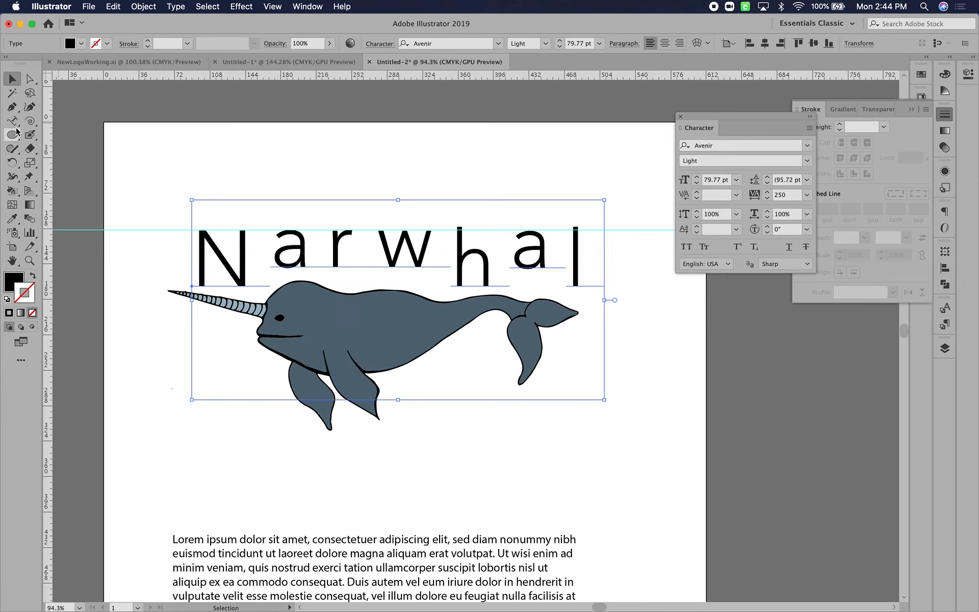
Draw an open wavy five-point path with the Curvature tool beneath the narwhal, rising toward its tail
left_click(29, 107)
left_click(206, 451)
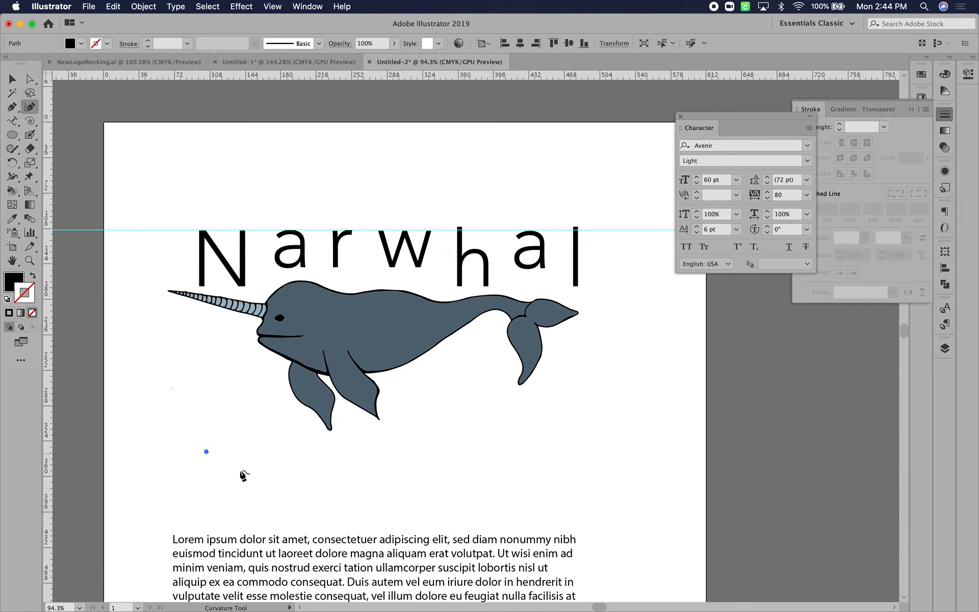
left_click(385, 439)
mouse_move(399, 435)
left_mouse_down()
mouse_move(419, 416)
mouse_move(412, 440)
left_mouse_up()
left_click(447, 396)
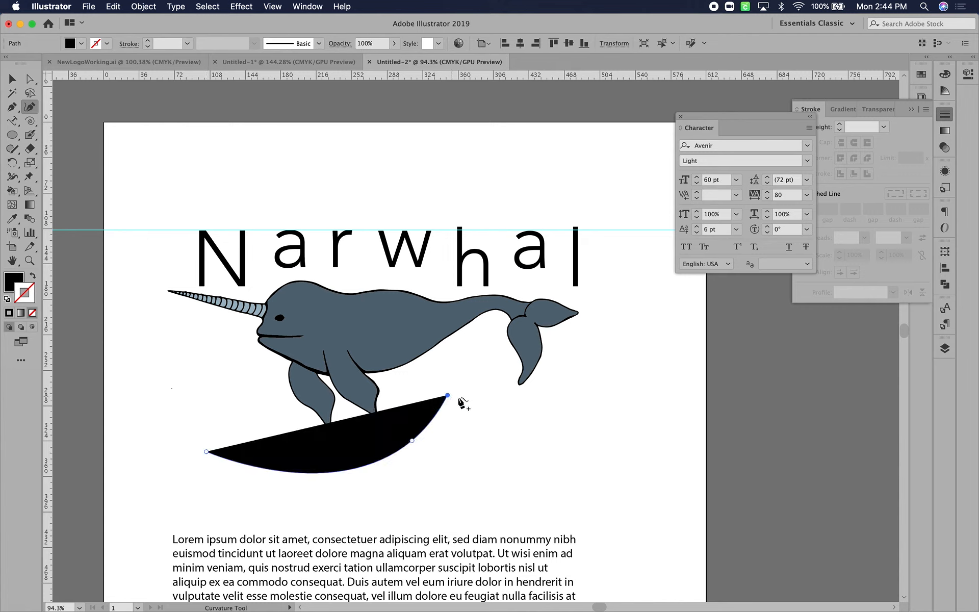
left_click(539, 432)
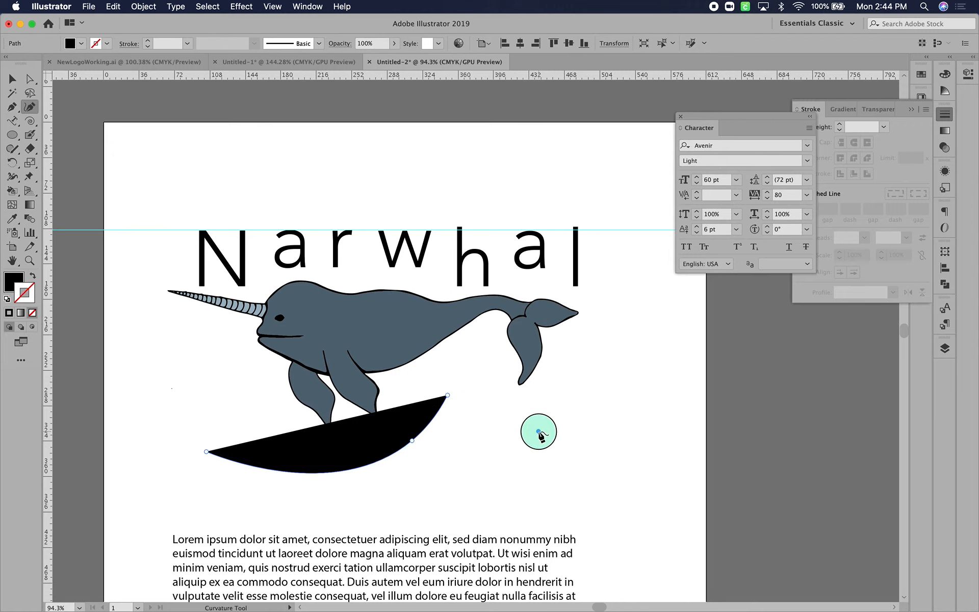
left_click(616, 342)
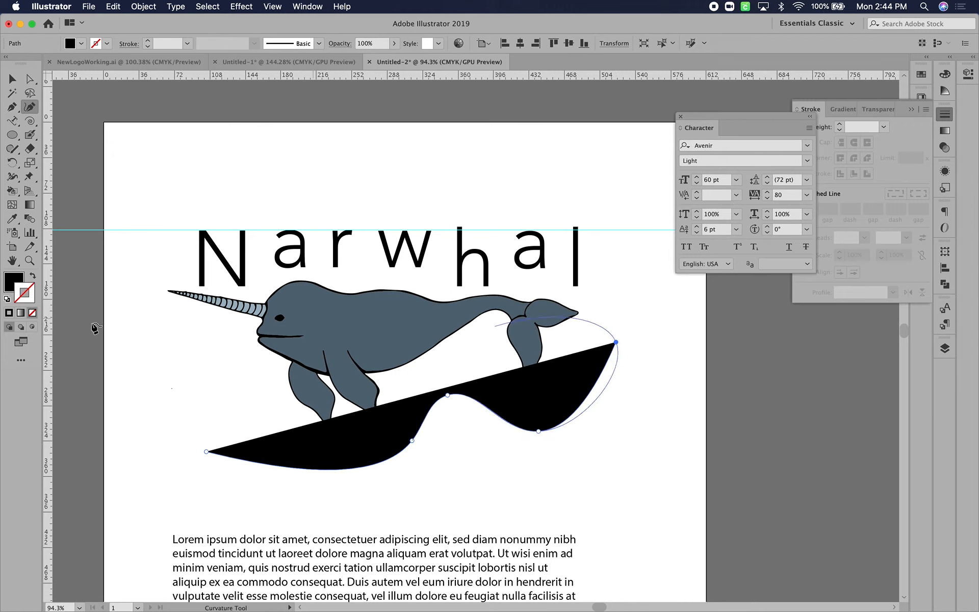
Swap the wavy path's fill and stroke, and give it a blue stroke with a weight of 10 pt
left_click(31, 277)
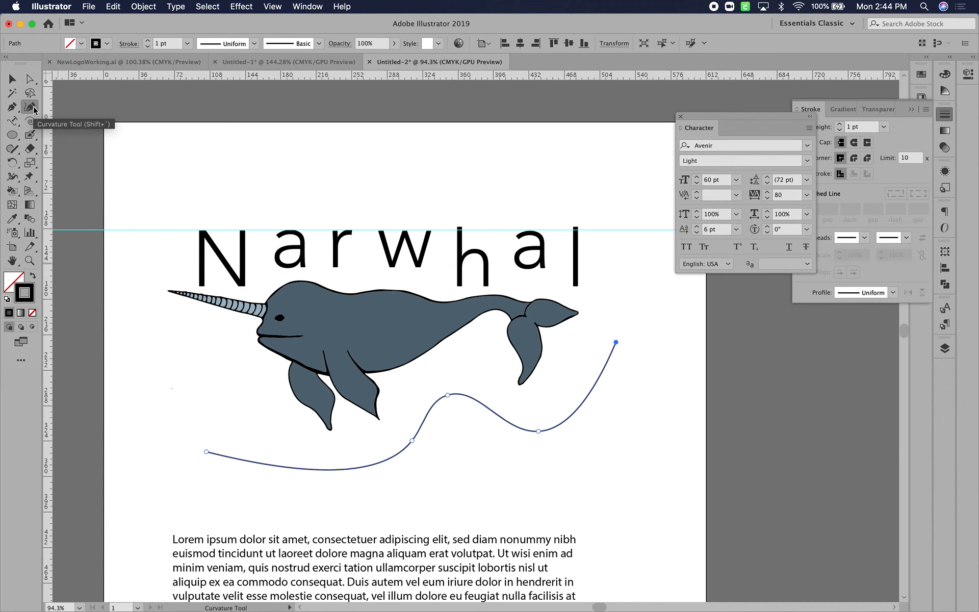
left_click(106, 43)
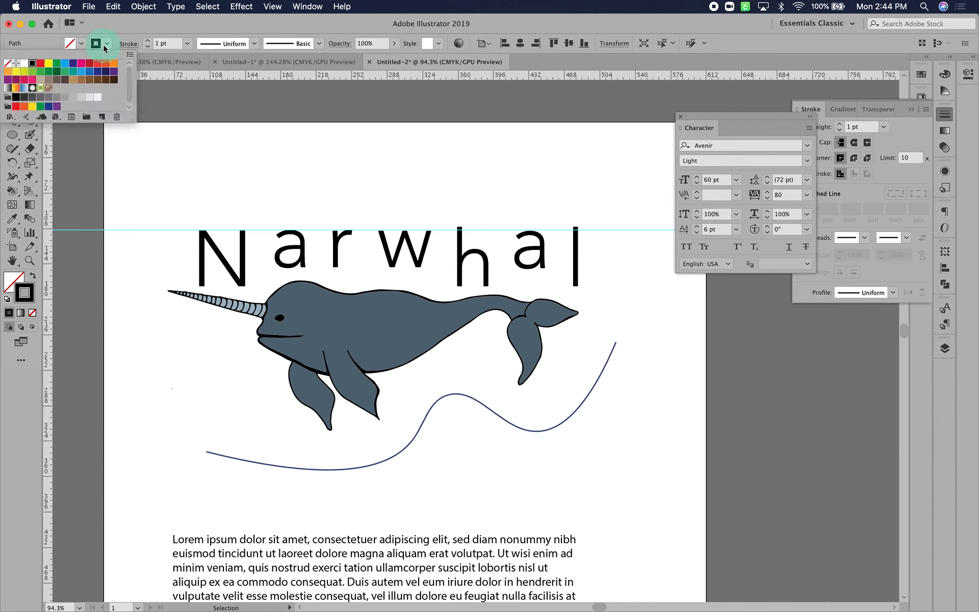
left_click(89, 71)
left_click(148, 40)
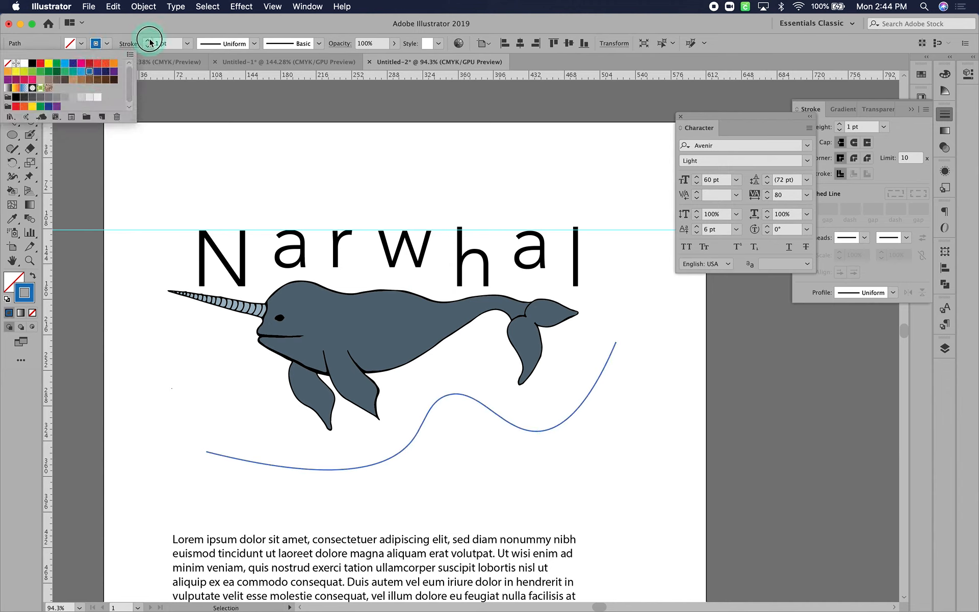
left_click(148, 40)
left_click(147, 41)
left_click(148, 40)
left_click(148, 41)
left_click(148, 41)
left_click(148, 40)
left_click(148, 41)
left_click(148, 41)
left_click(148, 41)
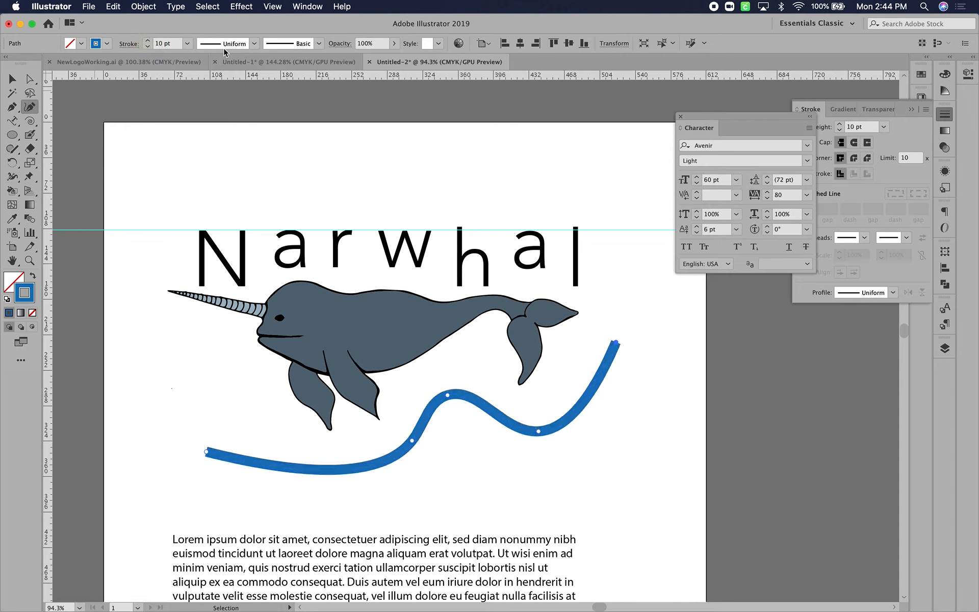
Apply the width profile tapered at both ends to the wavy path and deselect it
left_click(254, 43)
left_click(206, 86)
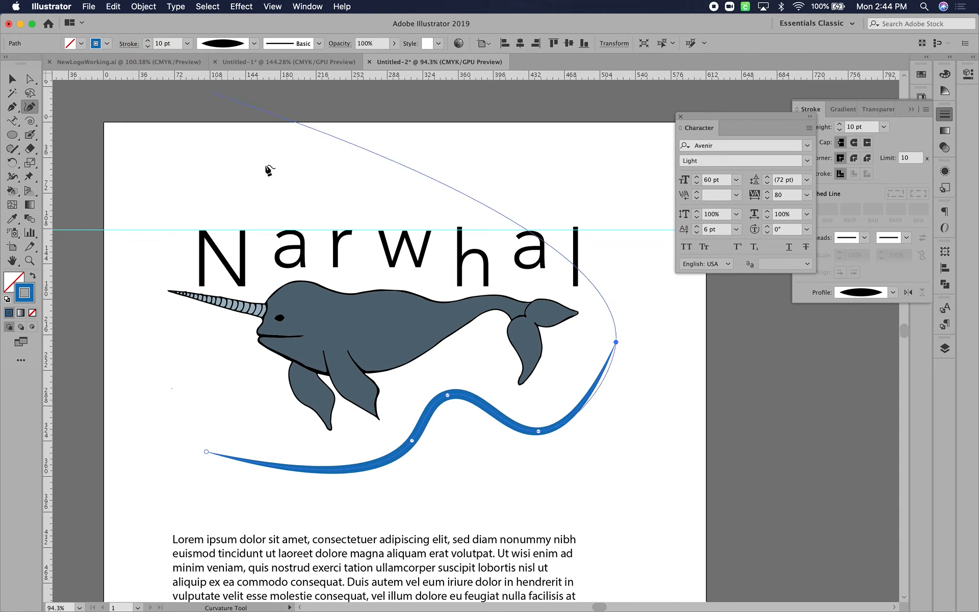
left_click(12, 79)
left_click(320, 168)
Apply a rough, charcoal-like brush to the wavy blue path and set its stroke weight to 4 pt
left_click(437, 410)
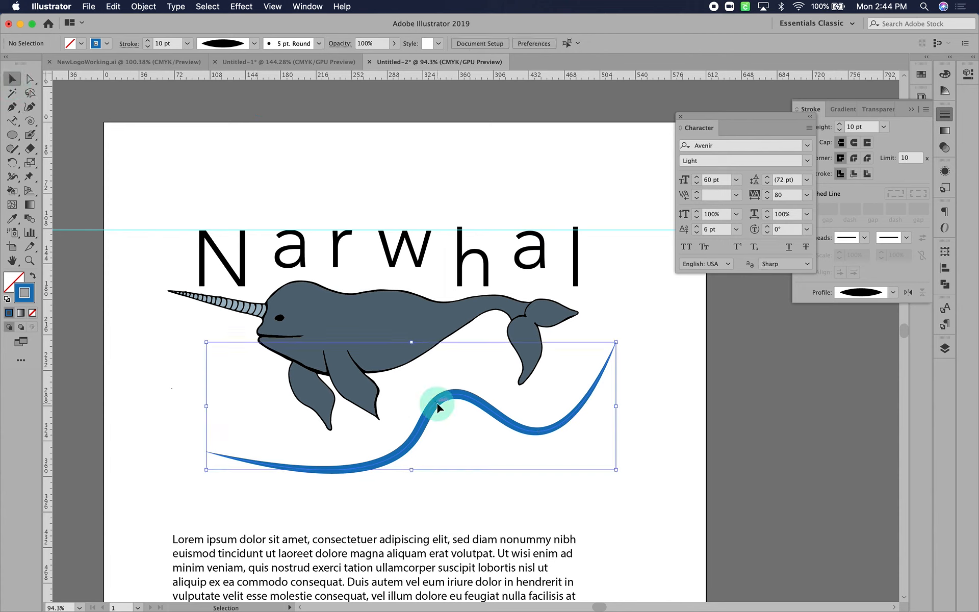
left_click(292, 43)
left_click(280, 125)
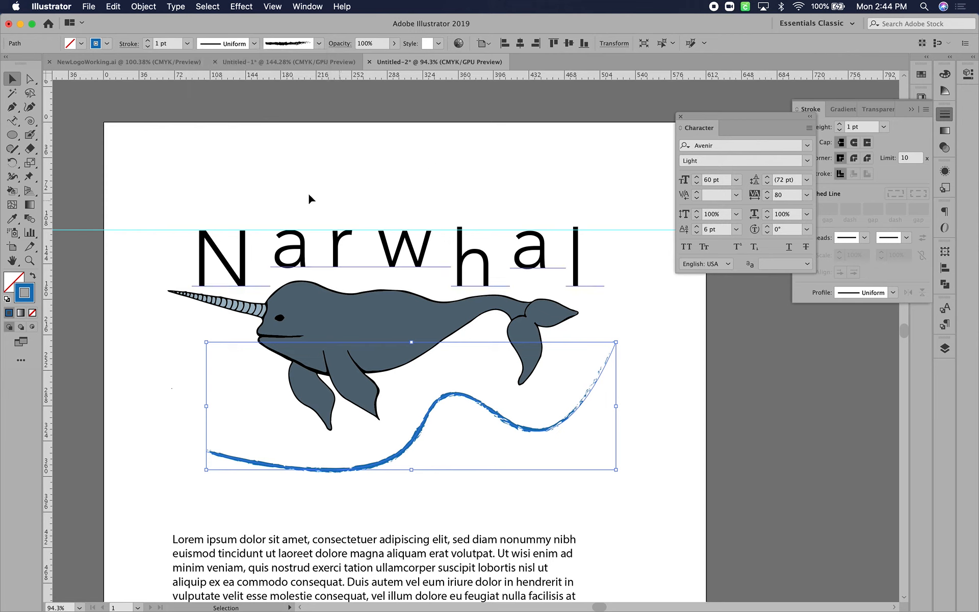
left_click(148, 41)
left_click(147, 40)
left_click(148, 40)
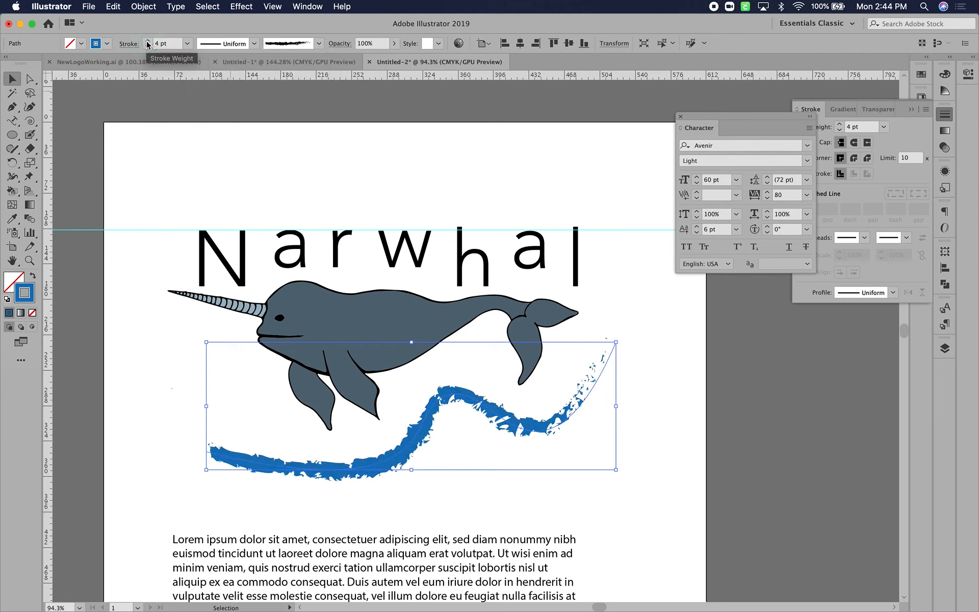
left_click(413, 132)
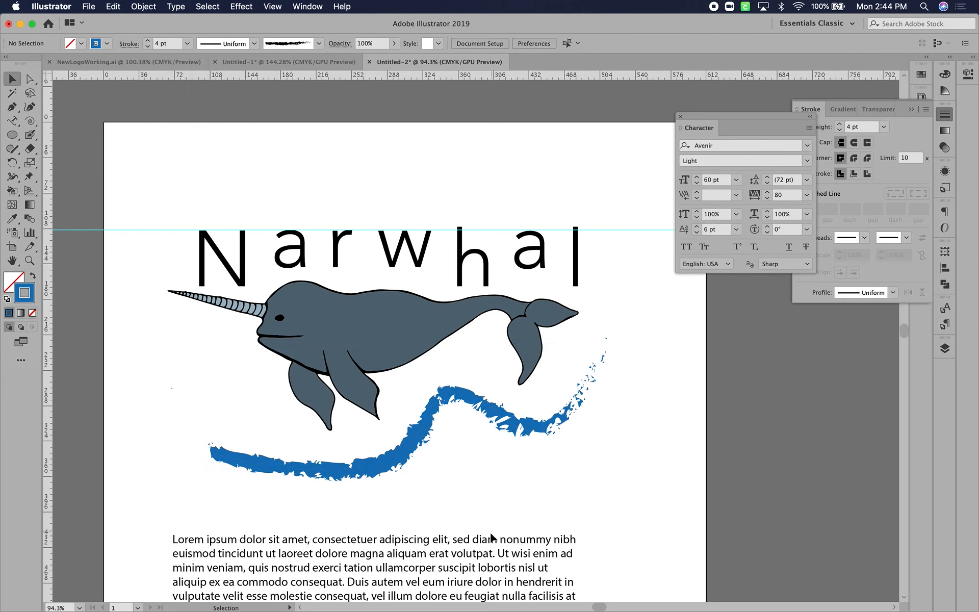
Try underlining the Lorem ipsum text block and remove the underline again
left_click(492, 546)
left_click(789, 247)
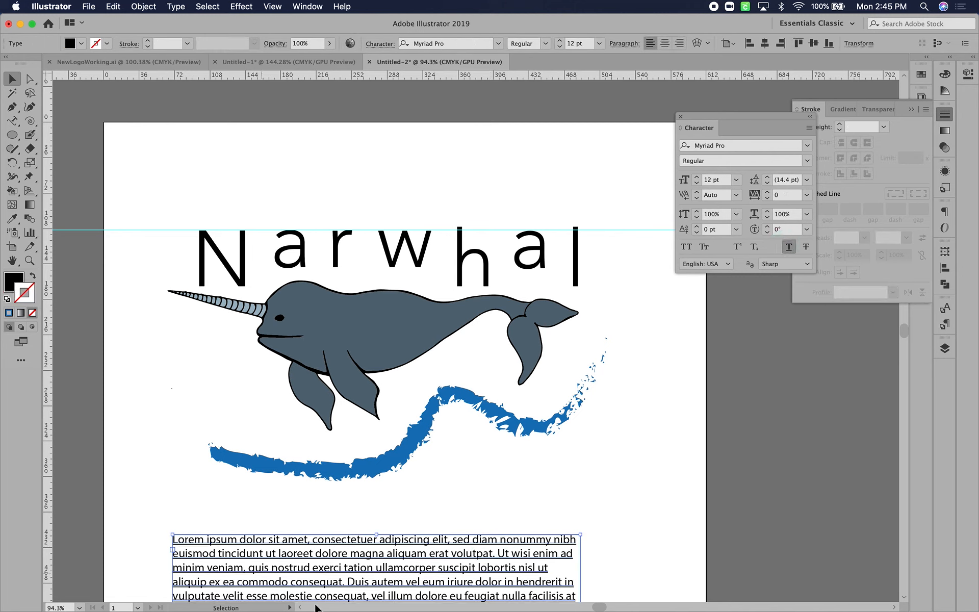
left_click(789, 247)
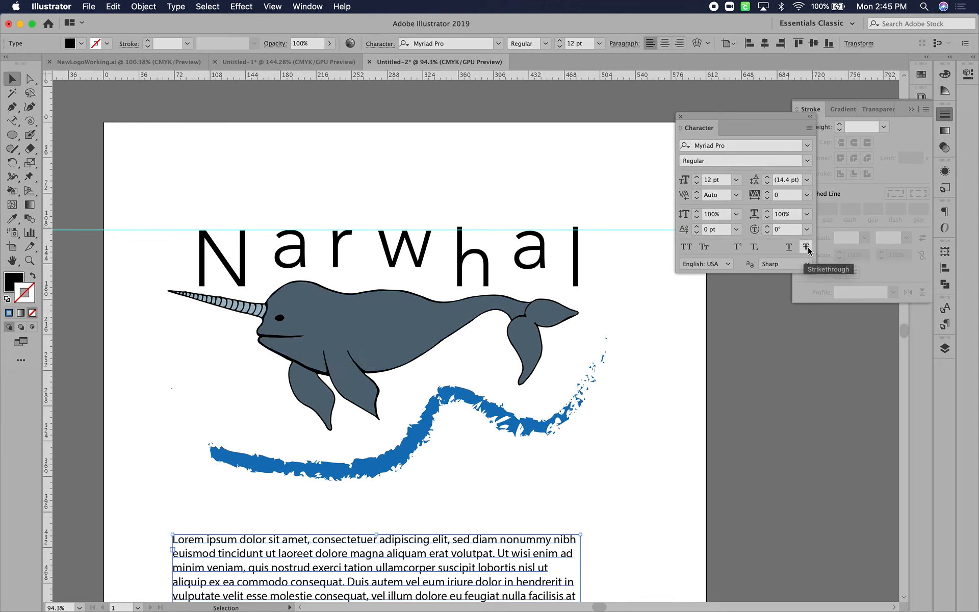
Try the Strikethrough option on the Narwhal title and switch it back off
left_click(416, 266)
left_click(805, 247)
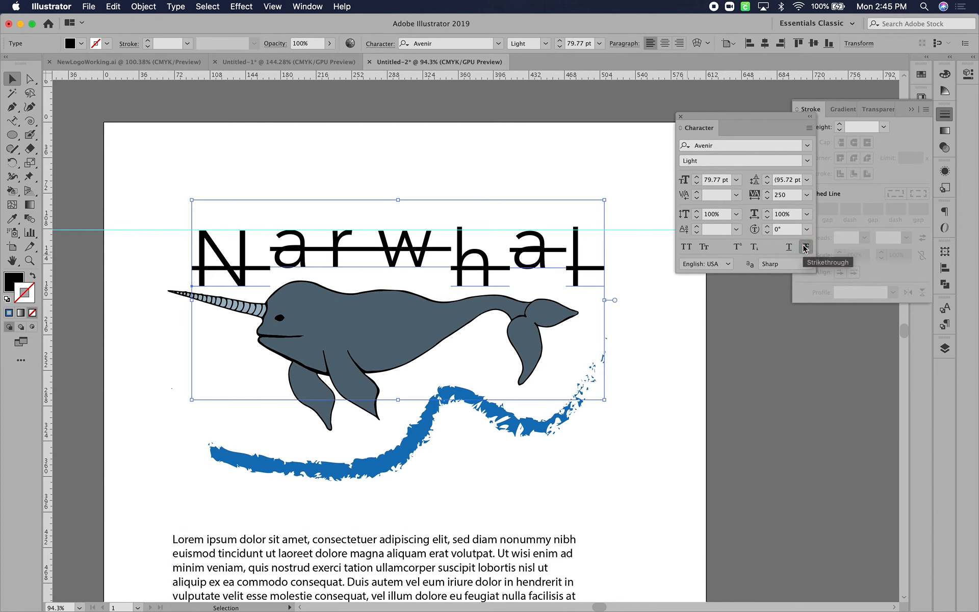
left_click(805, 248)
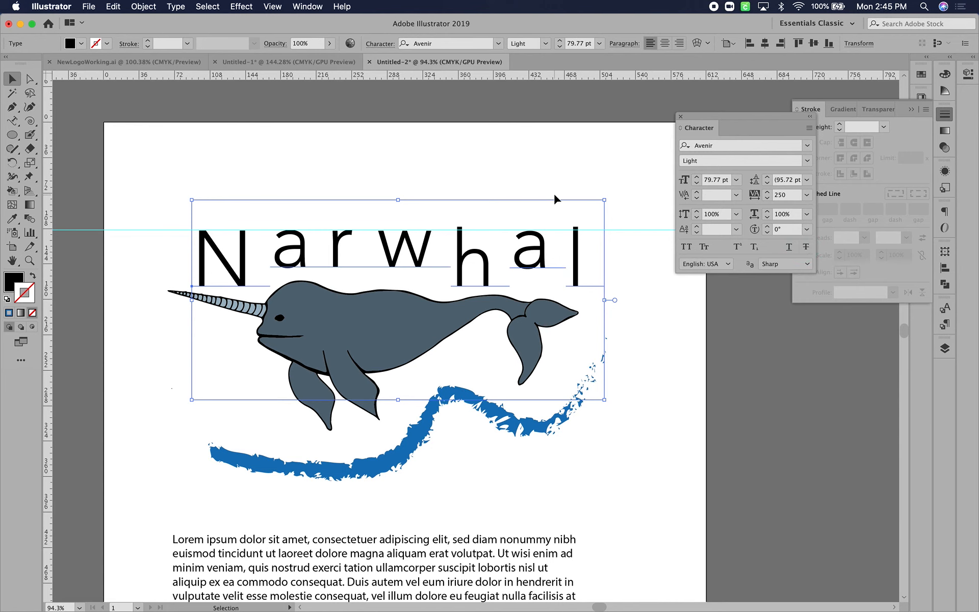
Collapse the Stroke settings and shorten the Lorem ipsum text frame from below so it ends after the third paragraph
scroll(552, 191, "down", 4)
scroll(553, 192, "down", 7)
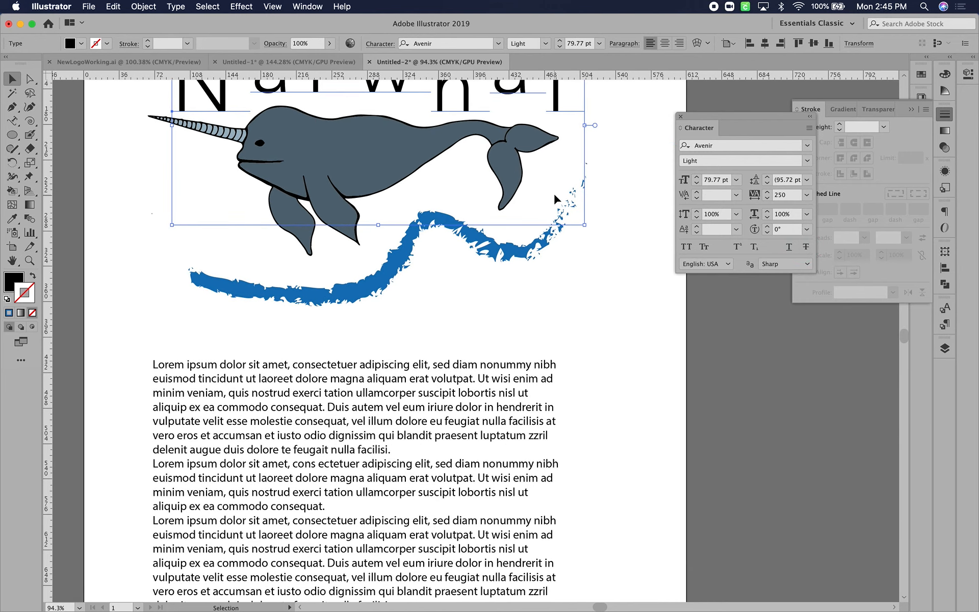
scroll(552, 192, "up", 6)
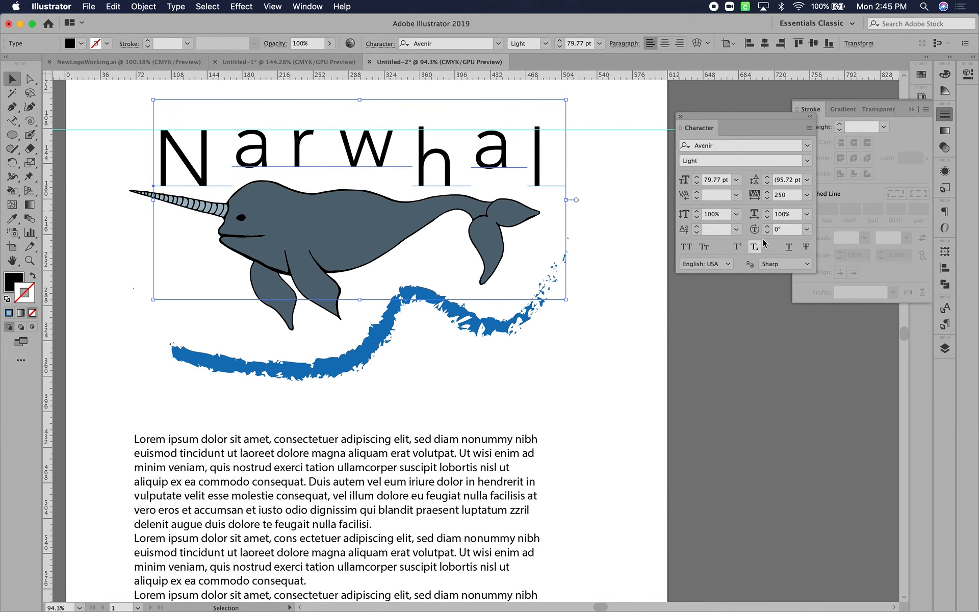
left_click(947, 115)
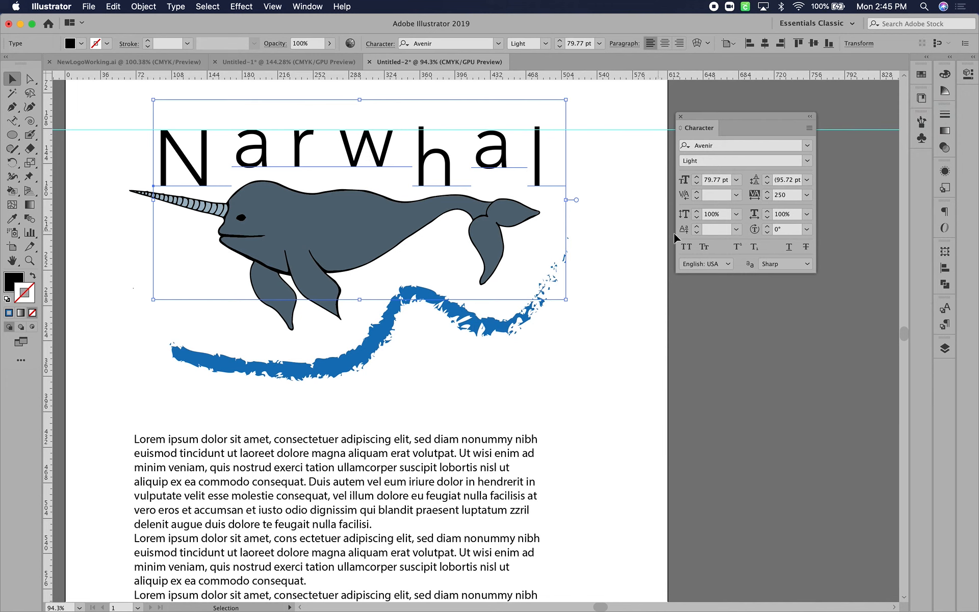
scroll(482, 494, "down", 3)
scroll(482, 494, "down", 8)
scroll(482, 495, "left", 3)
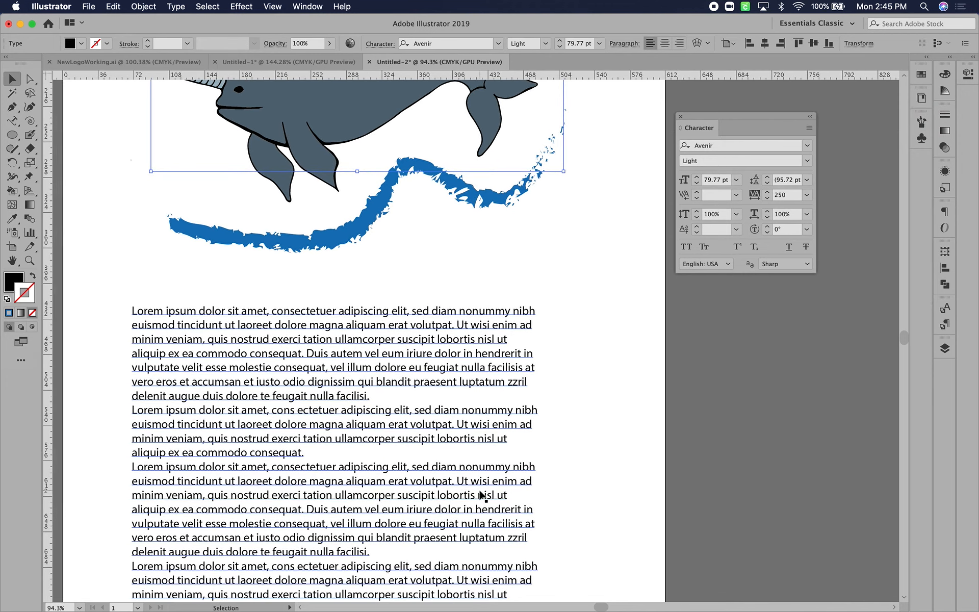
left_click(387, 396)
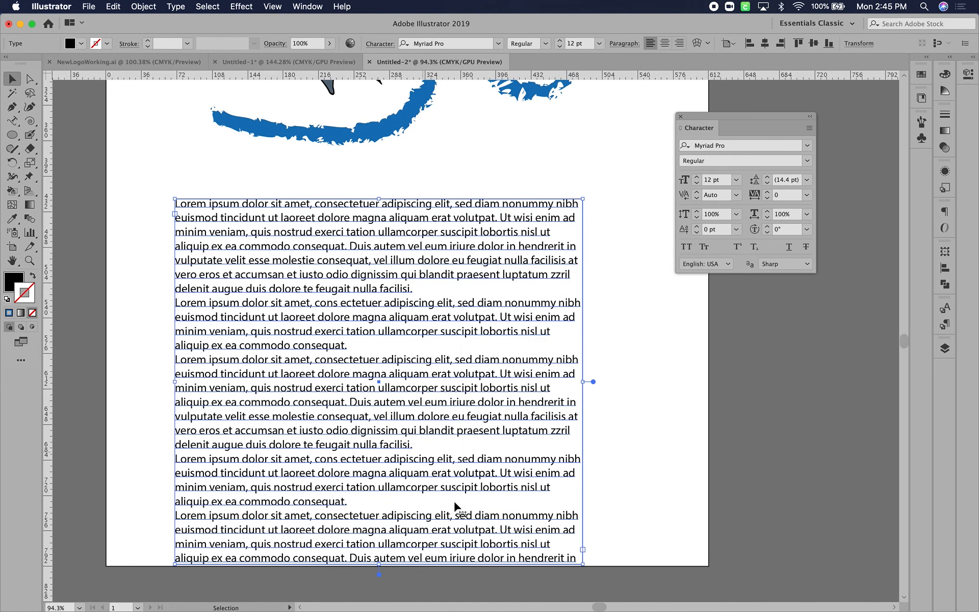
left_click_drag(379, 564, 379, 456)
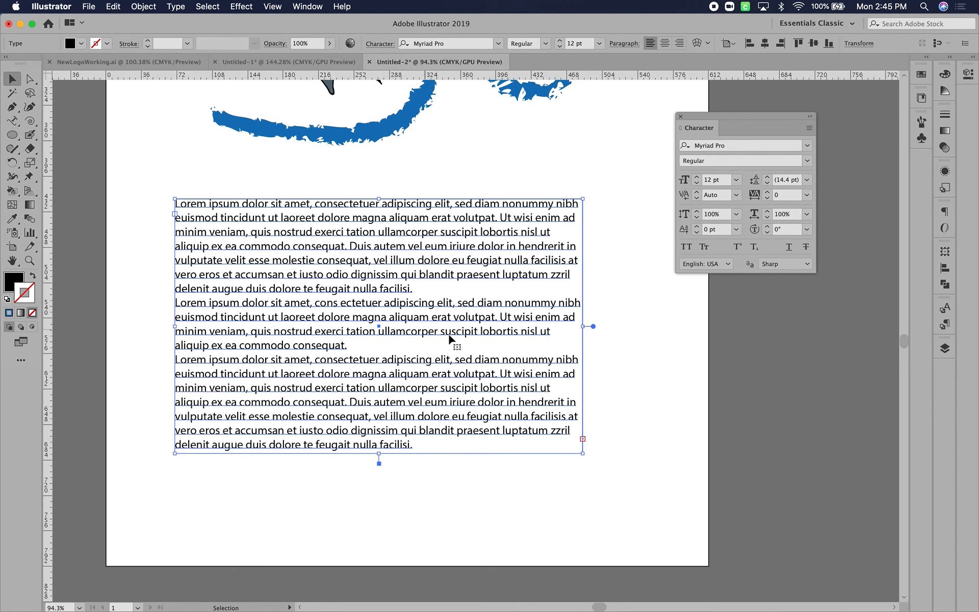
Increase the leading of the Lorem ipsum text to 27 pt
left_click(768, 177)
double_click(767, 177)
triple_click(768, 177)
triple_click(767, 177)
double_click(767, 177)
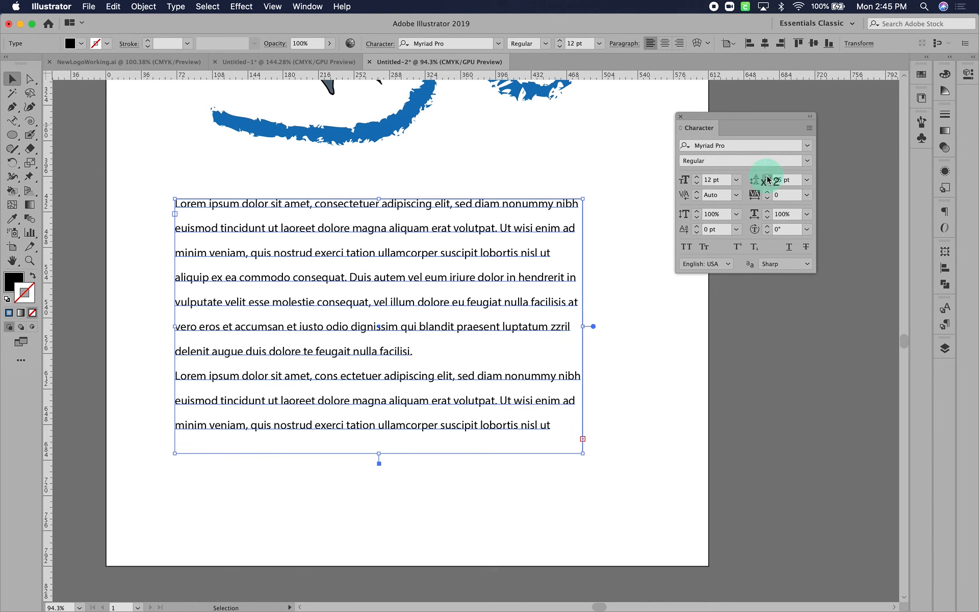
double_click(767, 177)
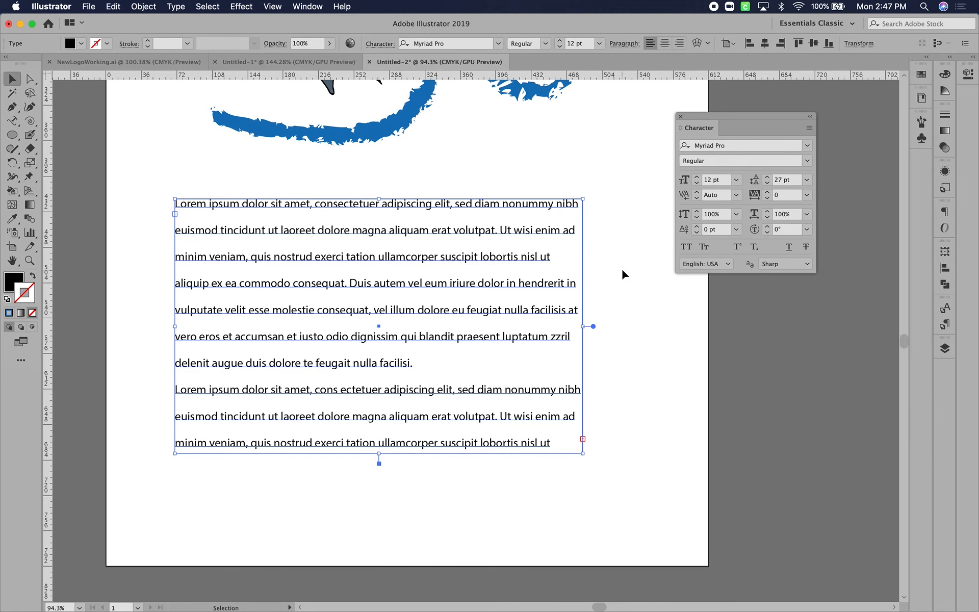
Open the Paragraph settings, dock the Character settings in the same group, and bring Paragraph to the front
scroll(622, 271, "up", 5)
scroll(622, 268, "down", 5)
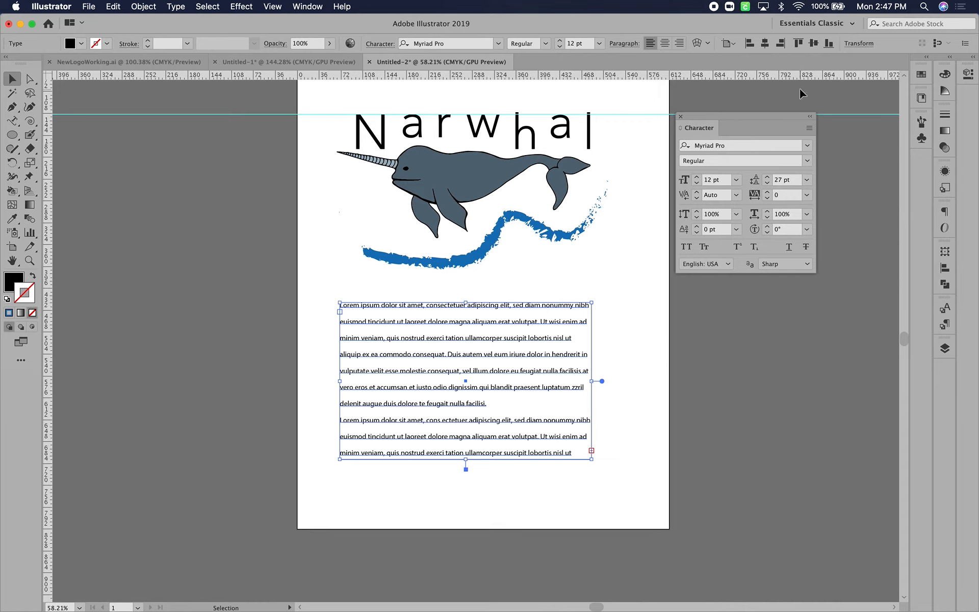
left_click(308, 7)
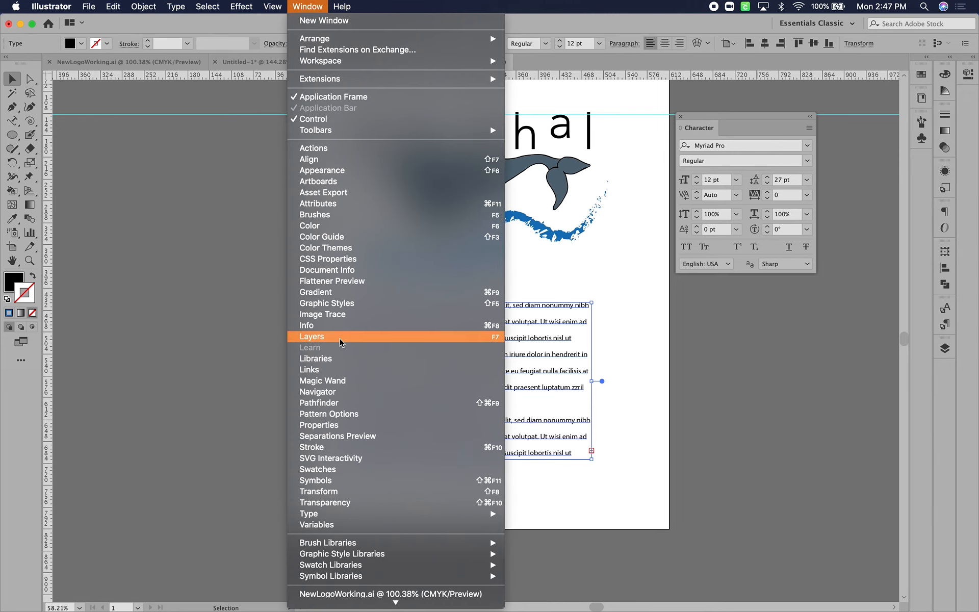
mouse_move(404, 513)
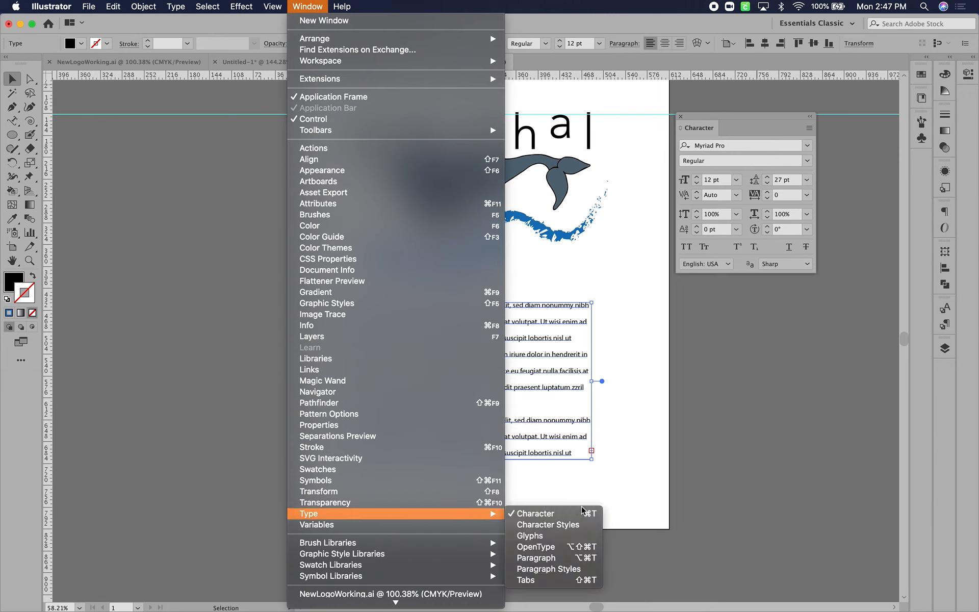
left_click(577, 558)
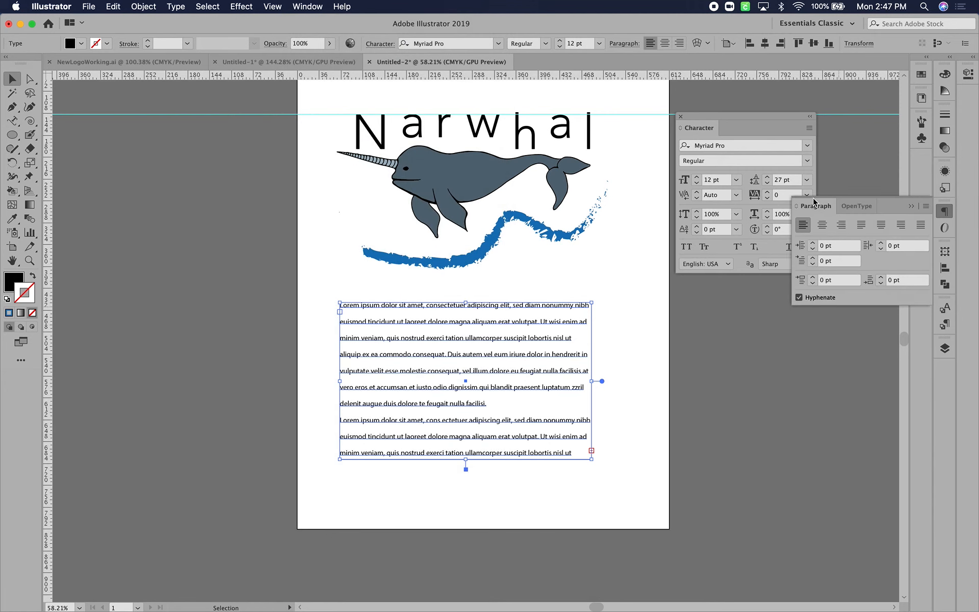
left_click_drag(732, 117, 884, 214)
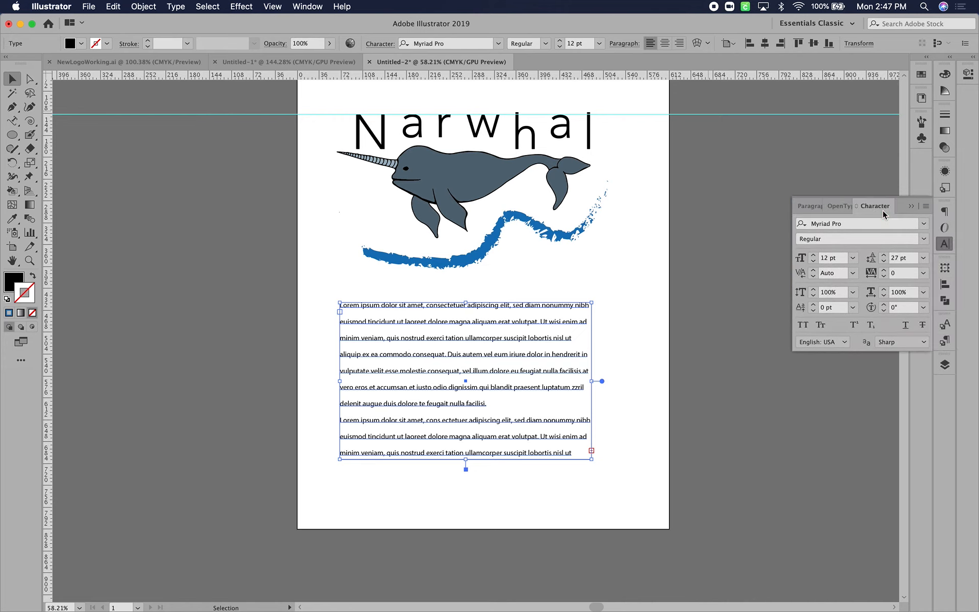
left_click(810, 206)
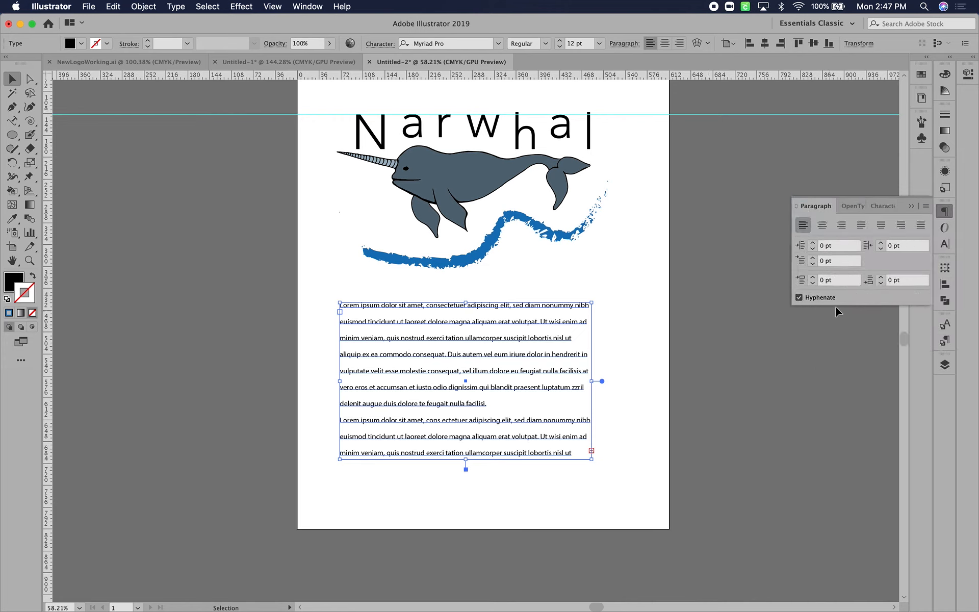
Detach the Paragraph settings into a floating panel beside the narwhal and collapse the remaining Character group
left_click(825, 208)
left_click_drag(826, 208, 657, 173)
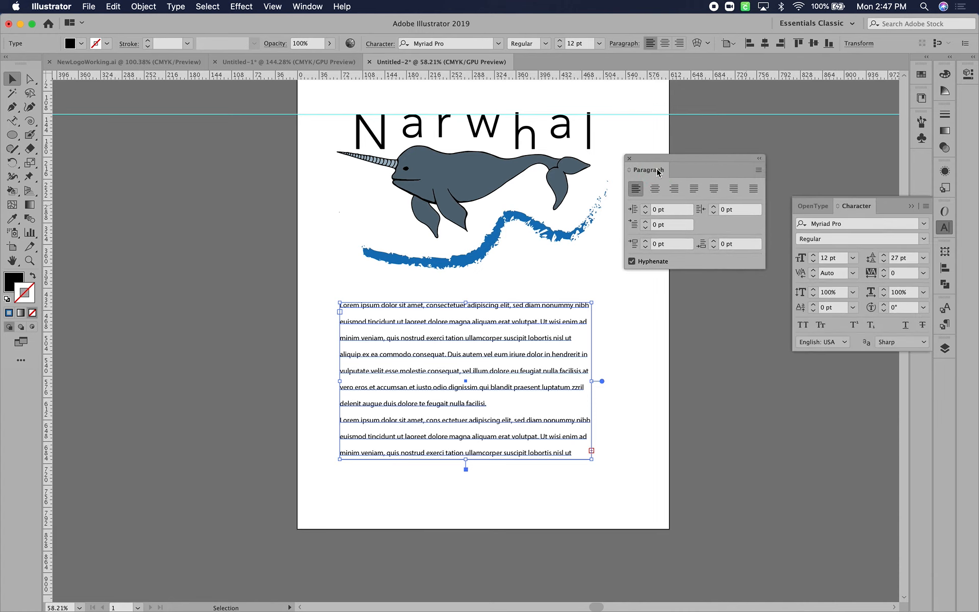
left_click(911, 209)
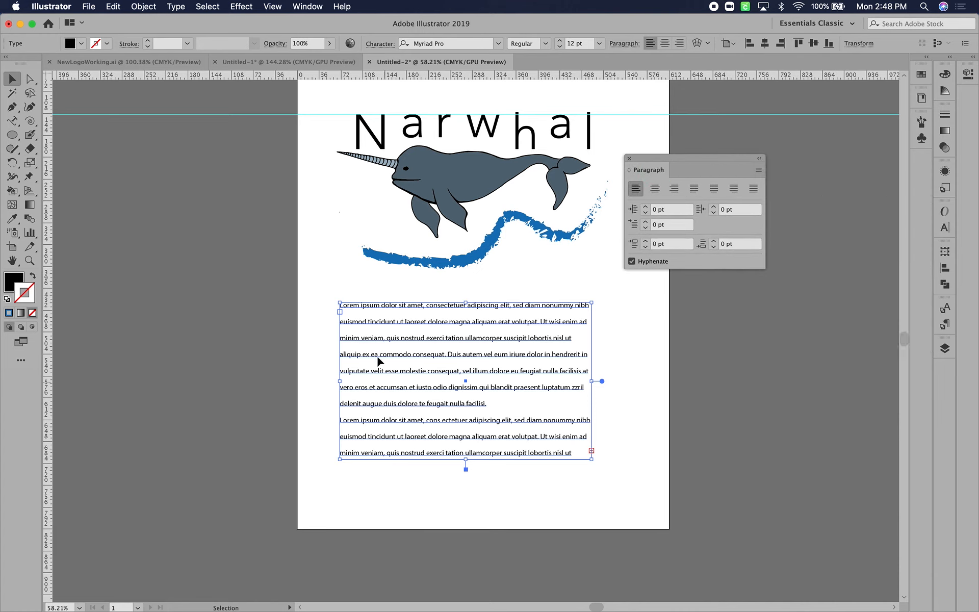
Try centre, right and each last-line justification on the Lorem ipsum text in turn, ending with all lines fully justified
left_click(656, 192)
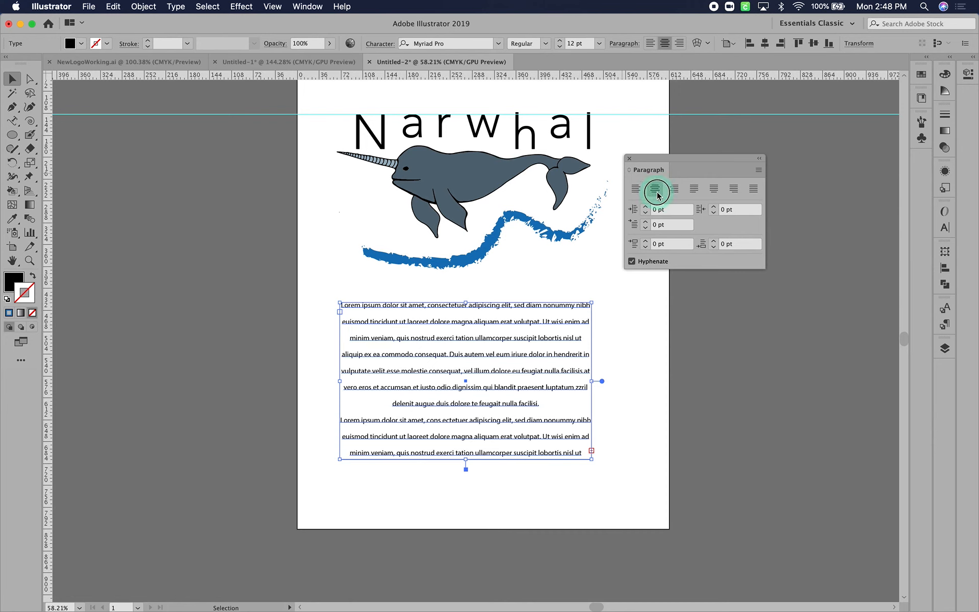
left_click(676, 193)
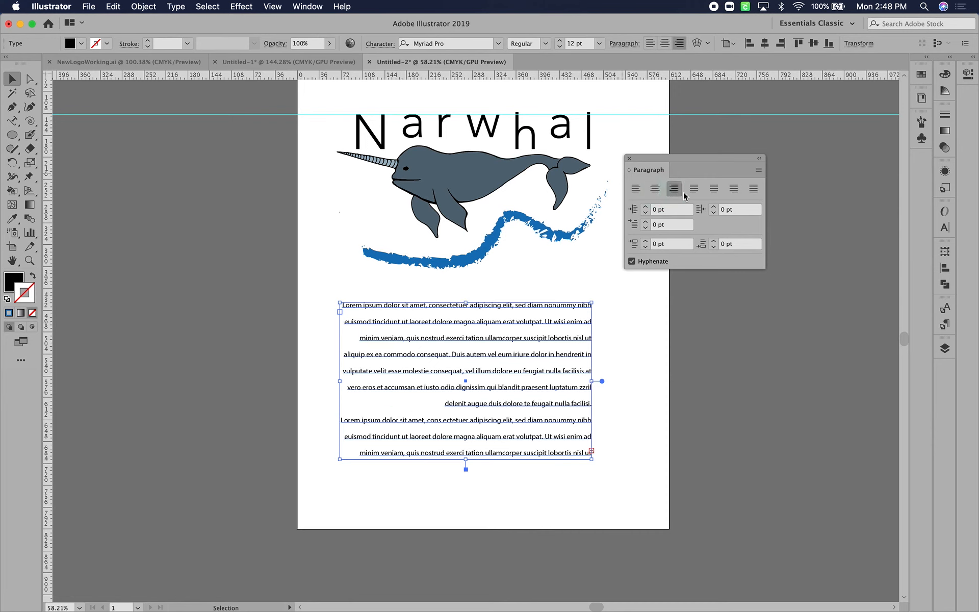
left_click(694, 190)
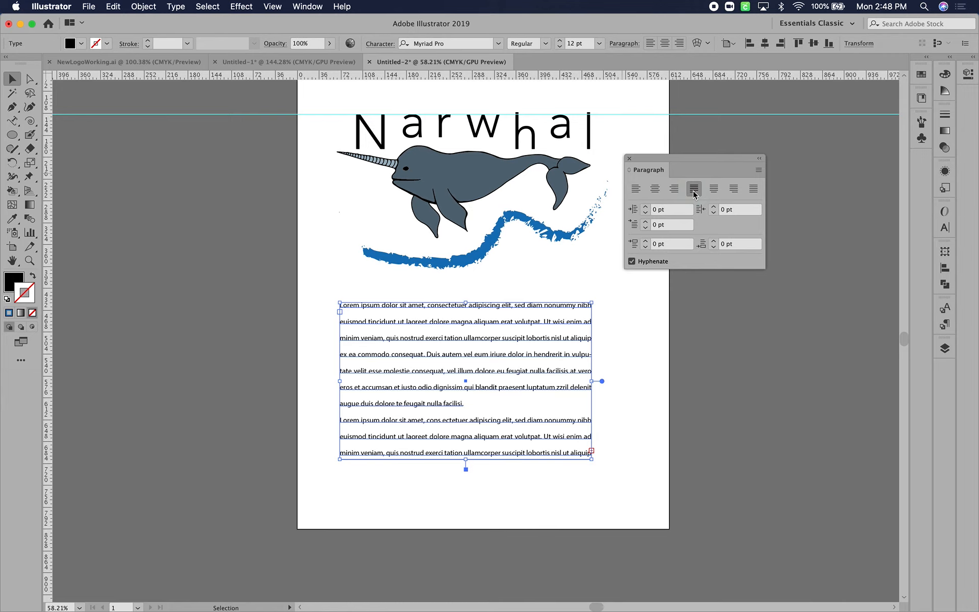
left_click(713, 189)
left_click(734, 190)
left_click(753, 190)
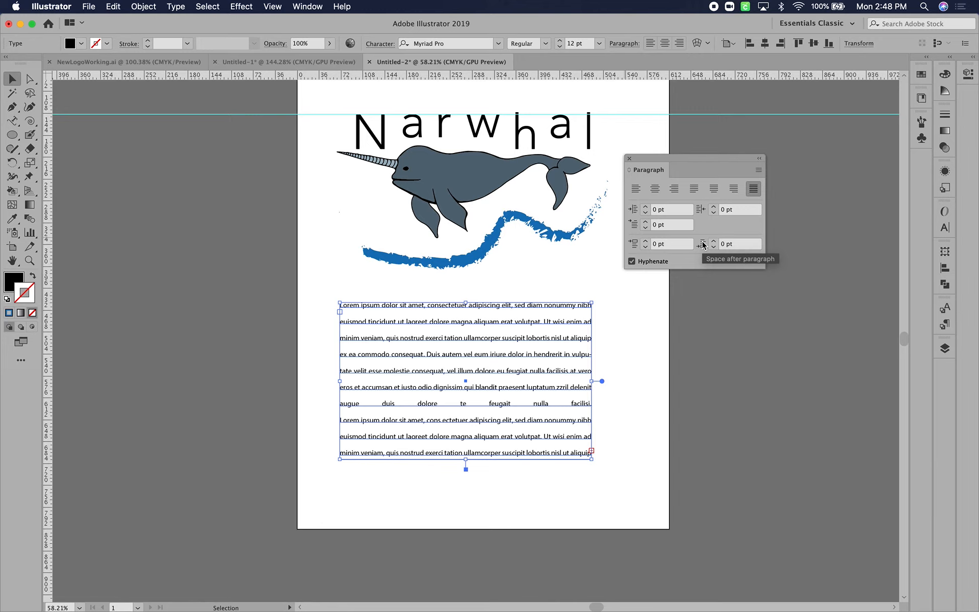
Turn off hyphenation for the Lorem ipsum text and close the floating Paragraph settings
left_click(631, 262)
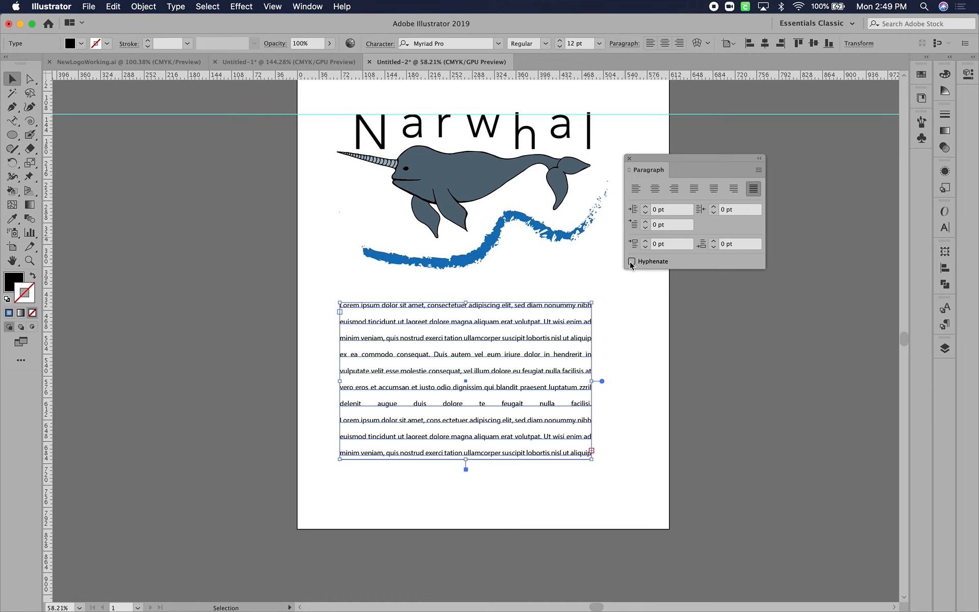
left_click(629, 157)
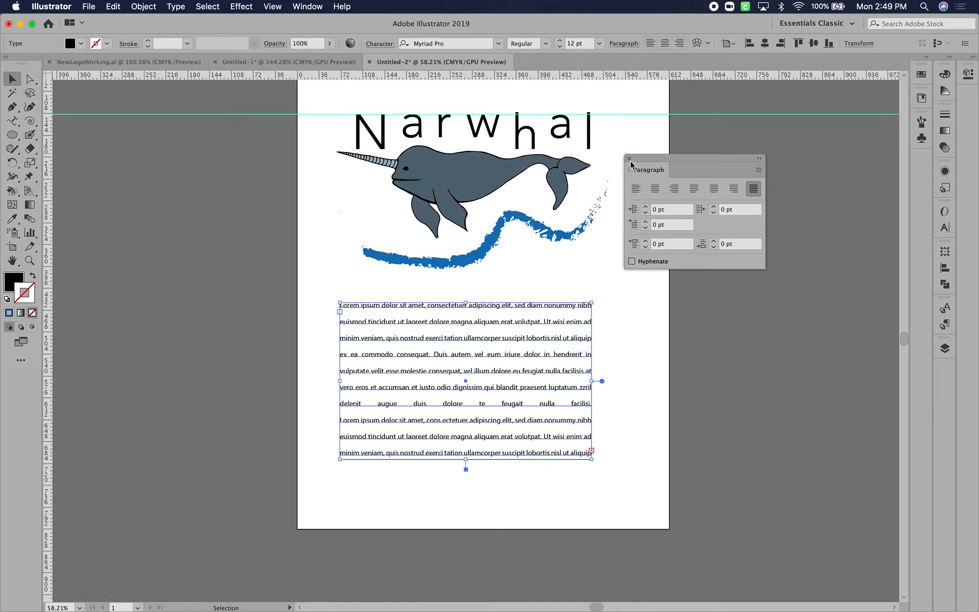